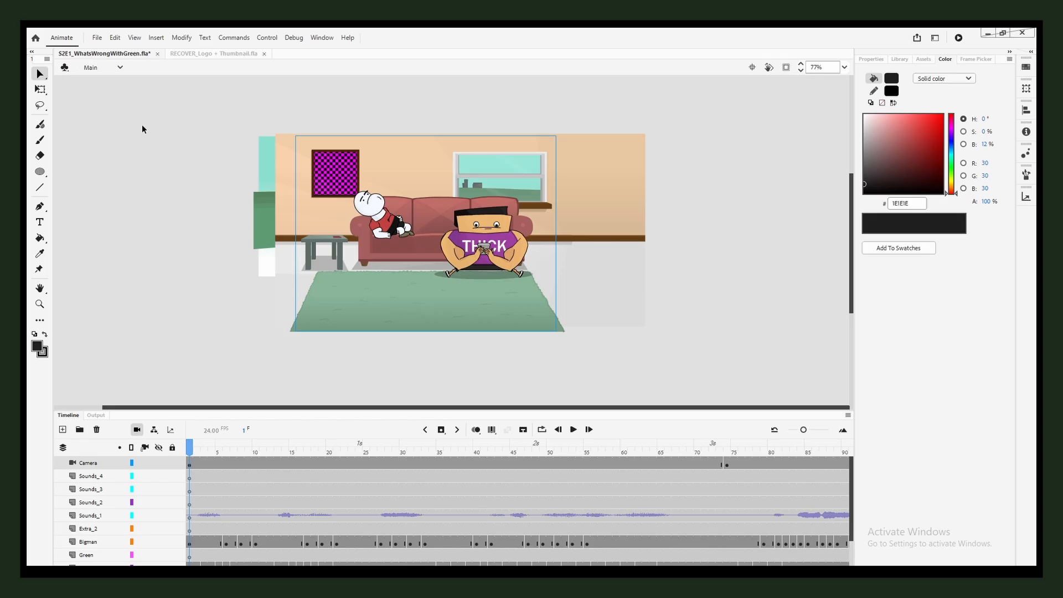
Switch from the Main scene to the Opening scene and go to its first frame.
click(119, 67)
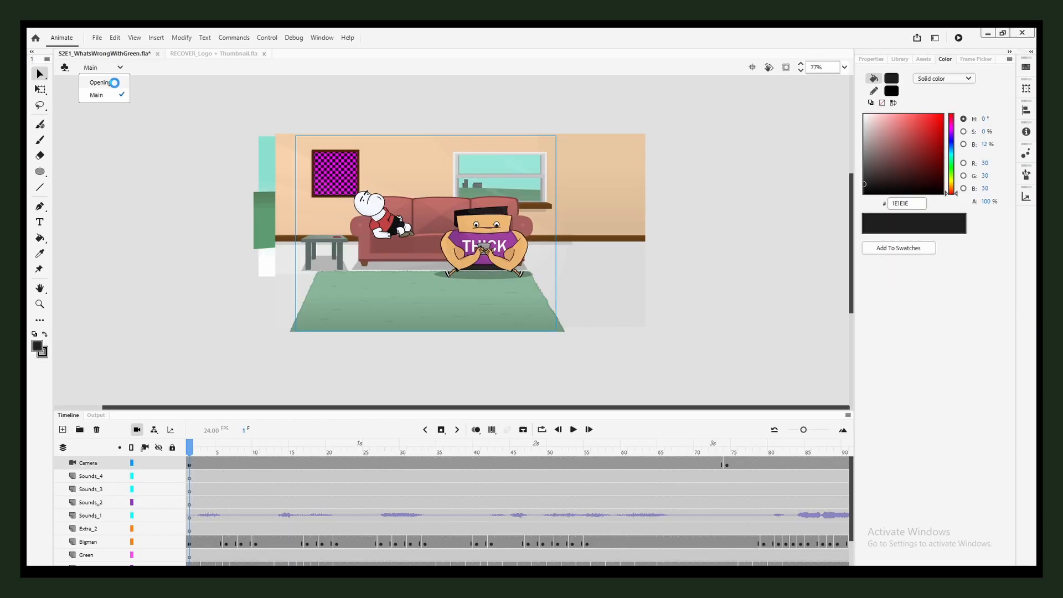
click(235, 154)
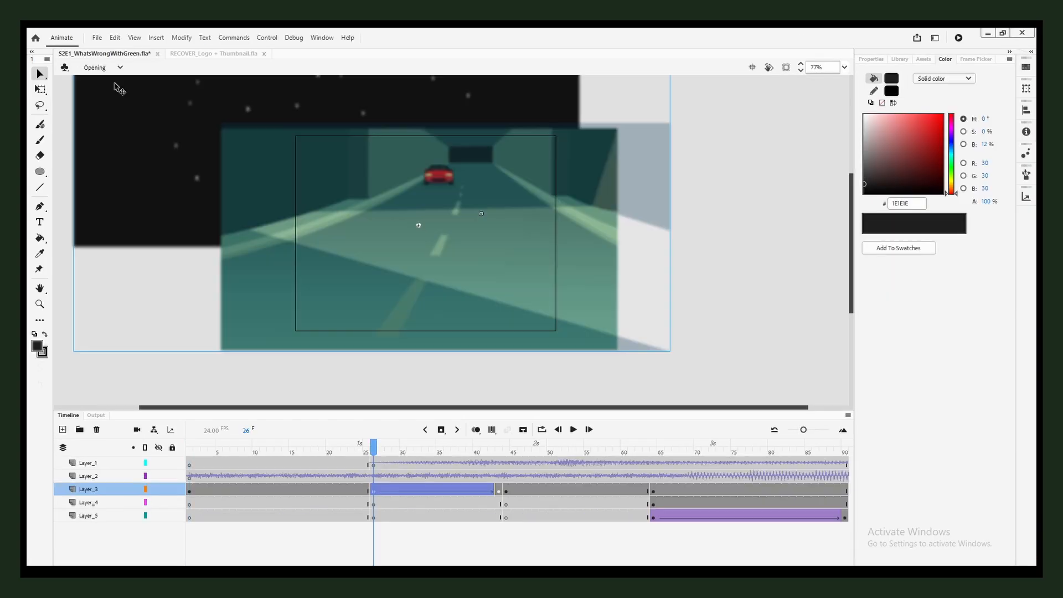
click(193, 453)
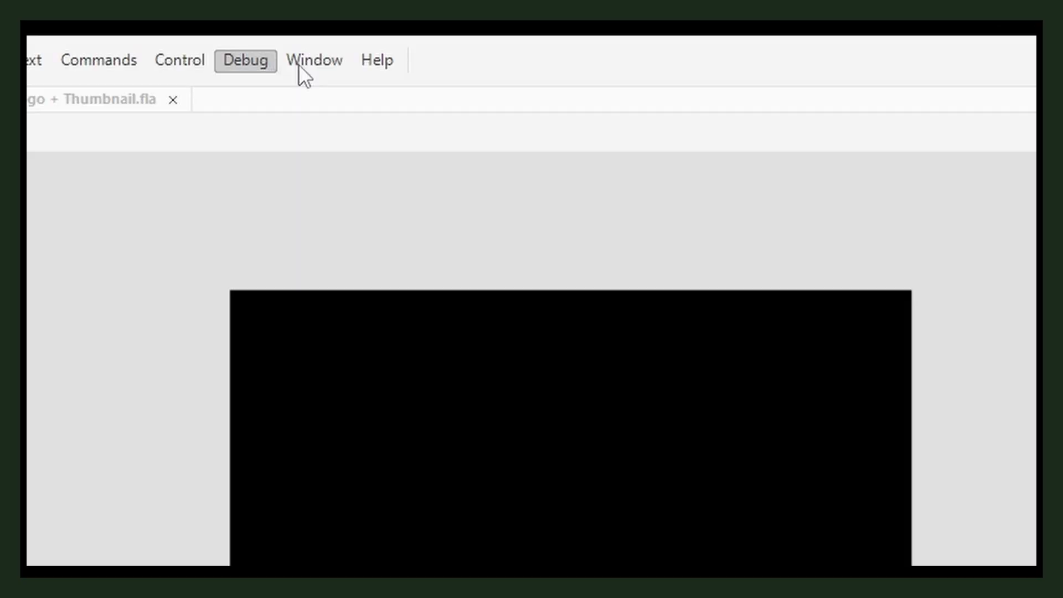
Display the document's list of scenes and close it again.
click(322, 38)
click(366, 396)
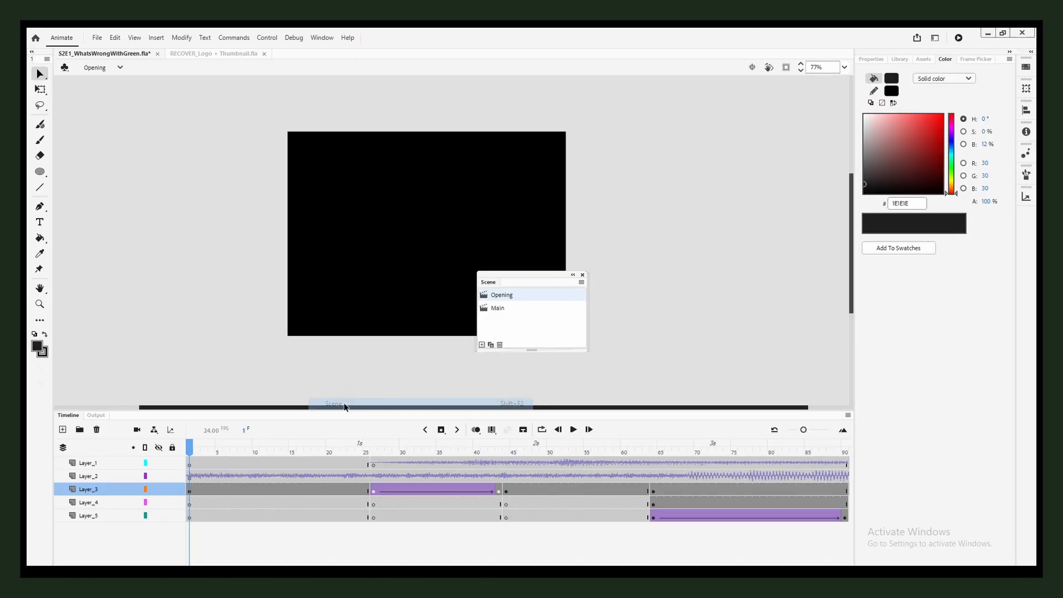
drag(499, 309, 499, 300)
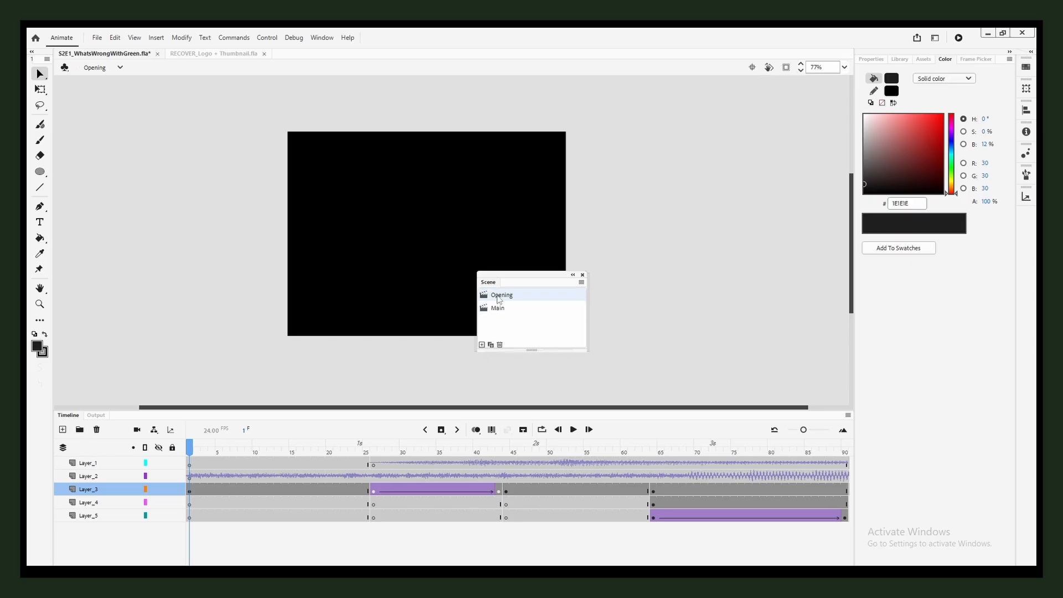
click(583, 275)
Inspect the sound properties of the first frame on Layer_2.
click(189, 477)
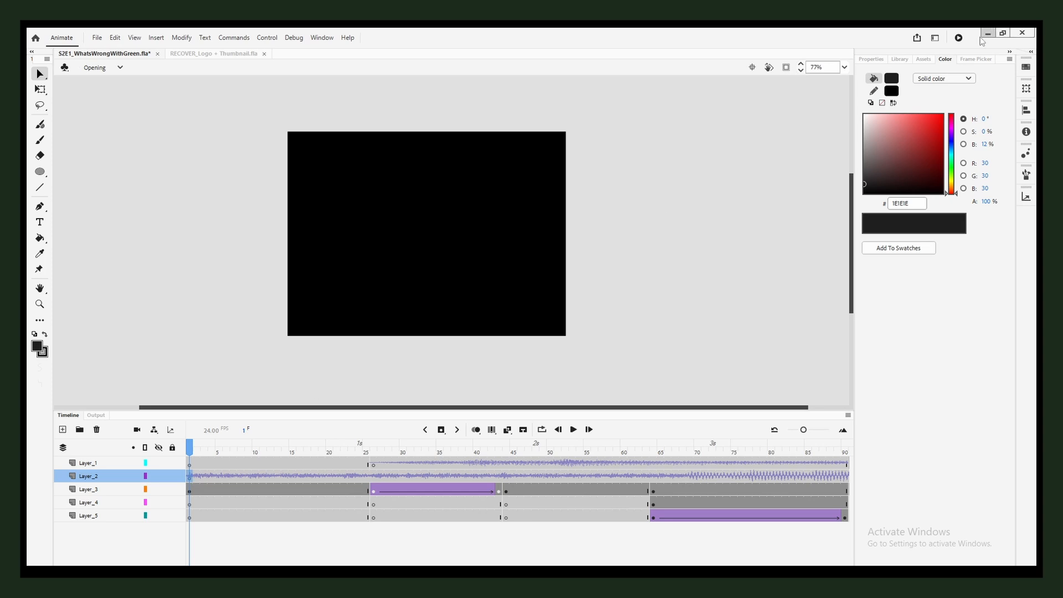
click(869, 60)
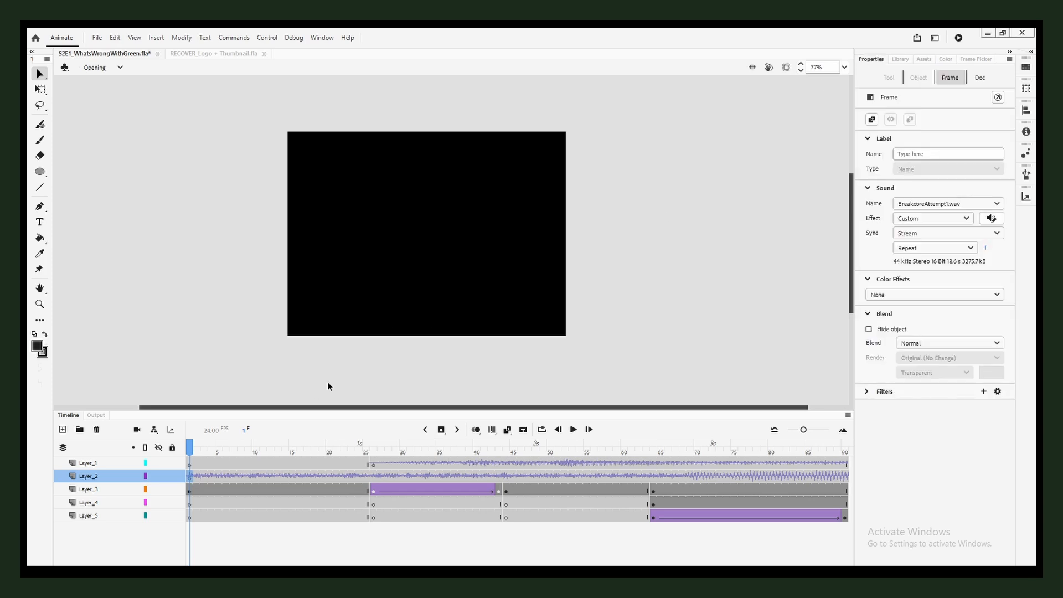
Scrub the Opening timeline to frame 26 and through the Layer_3 tween to frame 43.
drag(193, 450, 374, 443)
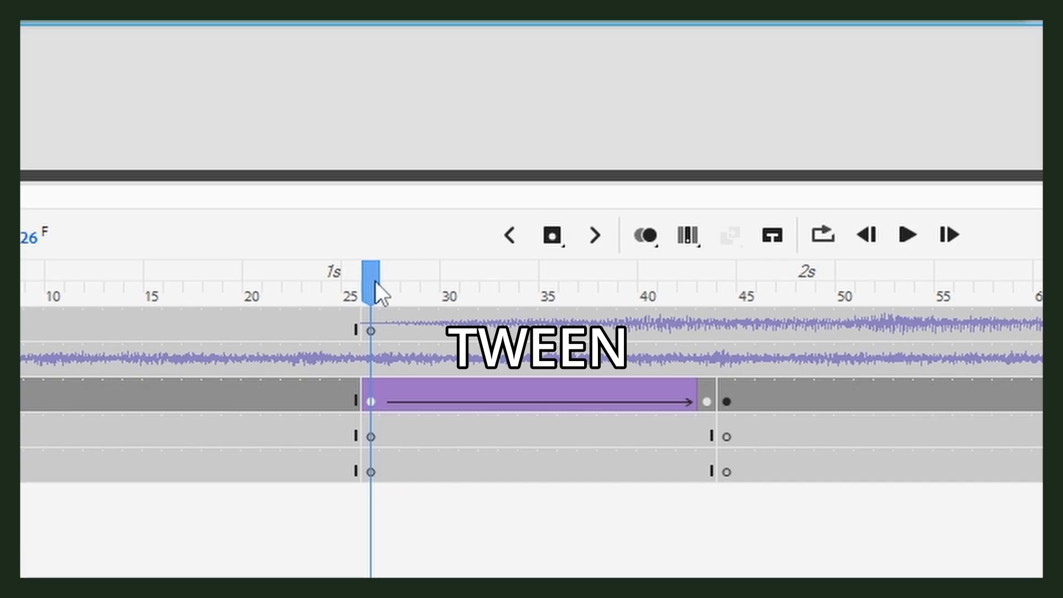
key(Escape)
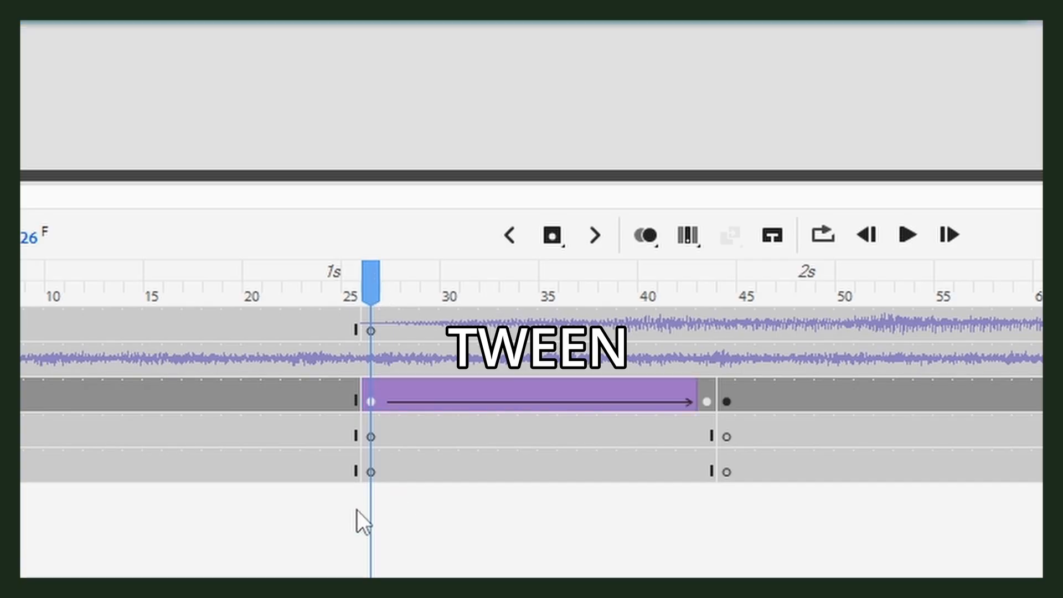
drag(398, 272, 700, 288)
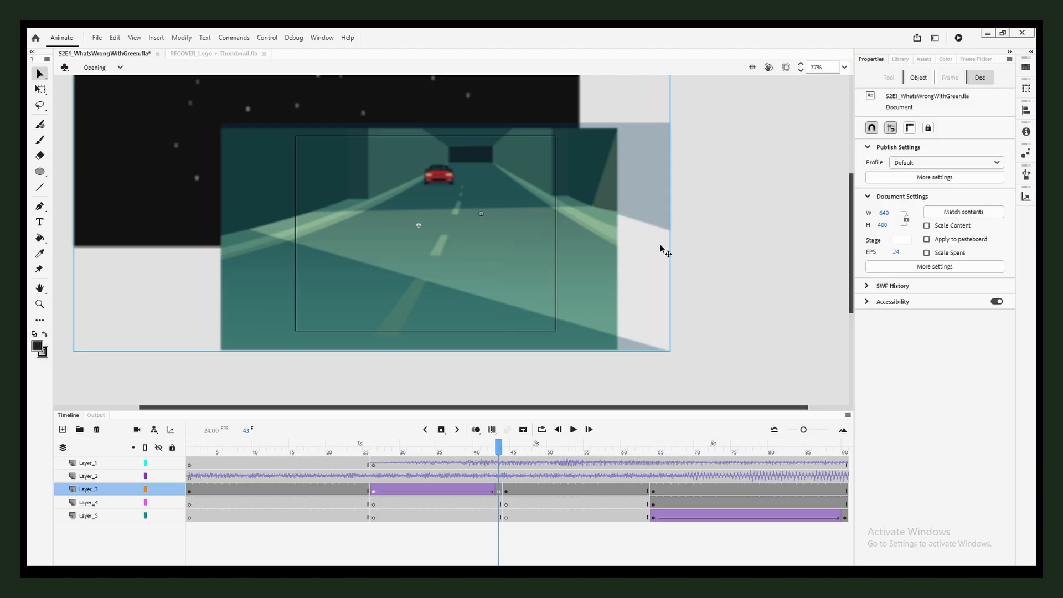
Compare the blur filter values of the road movie clip at frames 43 and 26 of the Layer_3 tween.
click(541, 242)
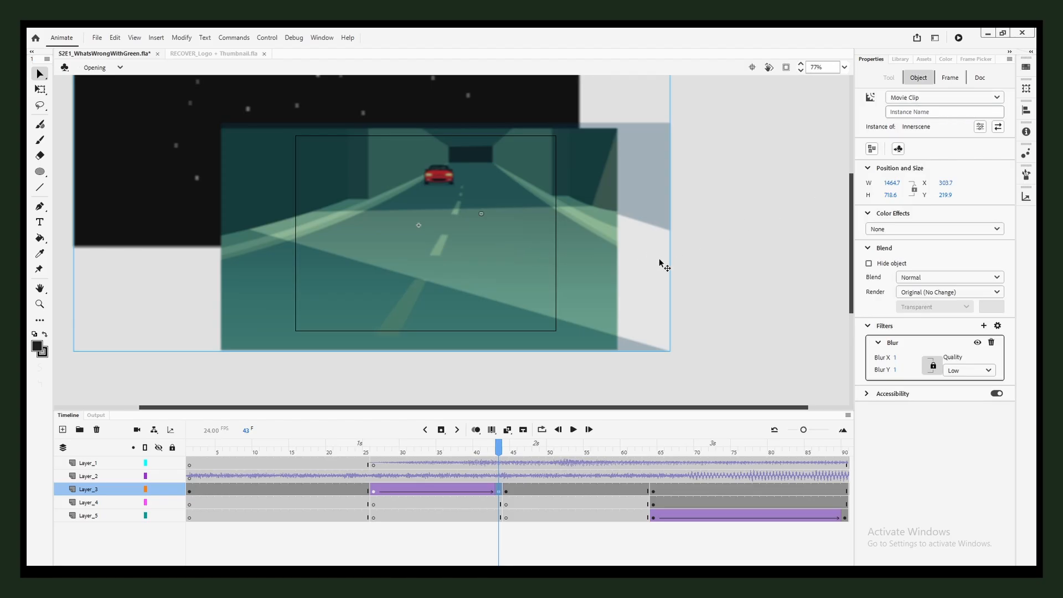
click(373, 447)
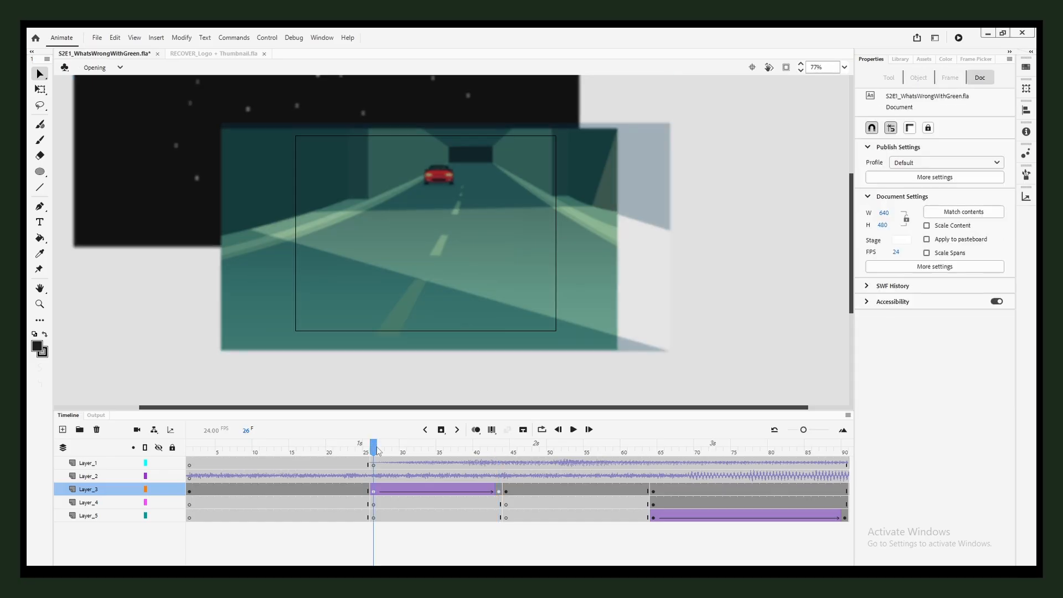
click(466, 268)
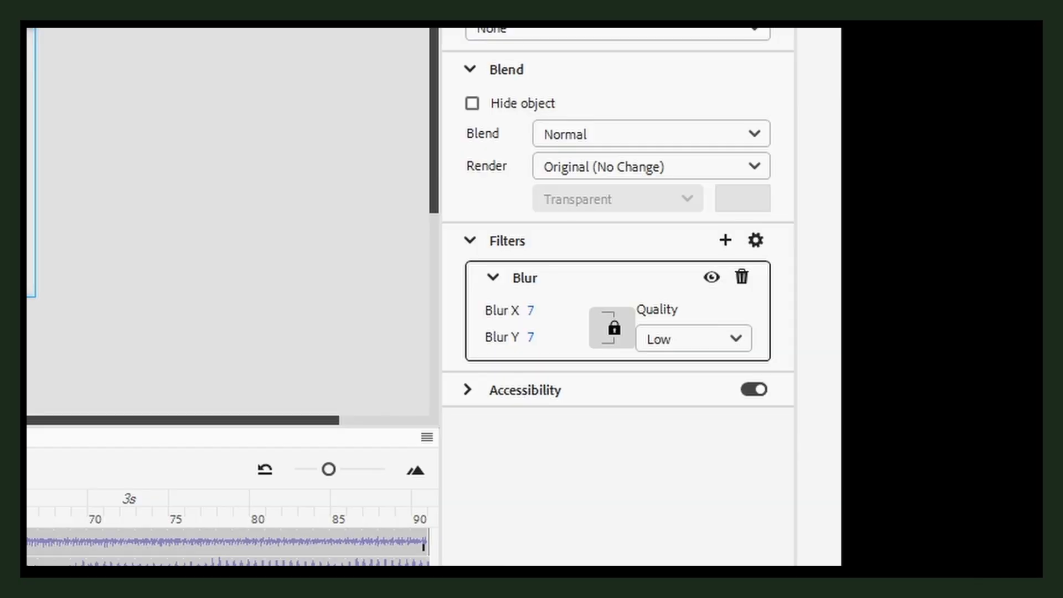
key(Escape)
click(203, 231)
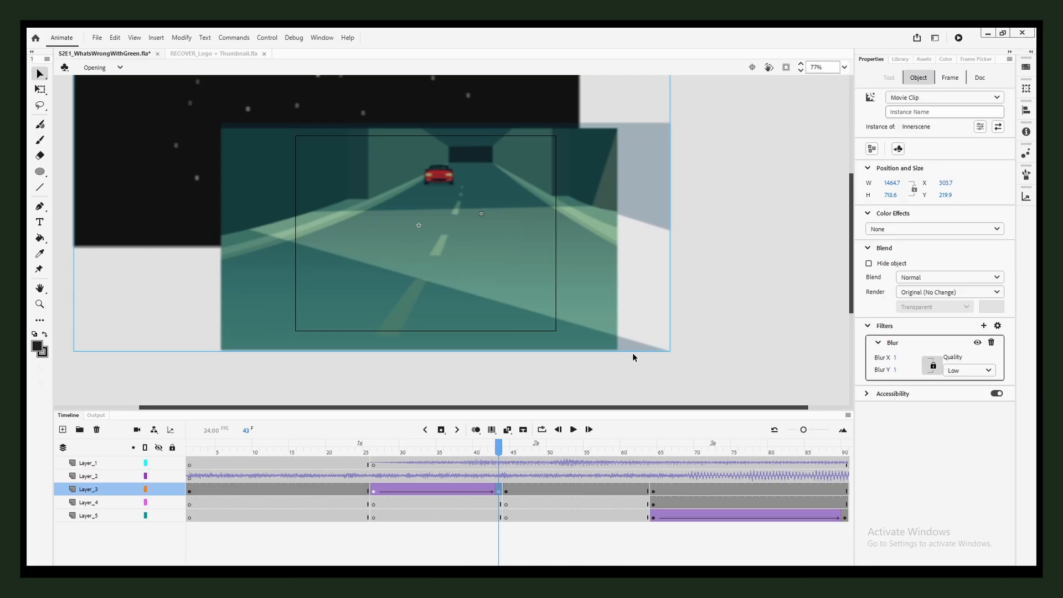
Enter the Innerscene movie clip from frame 26 and examine its first frames and the Layer_1 content at frame 1.
click(374, 445)
double_click(434, 258)
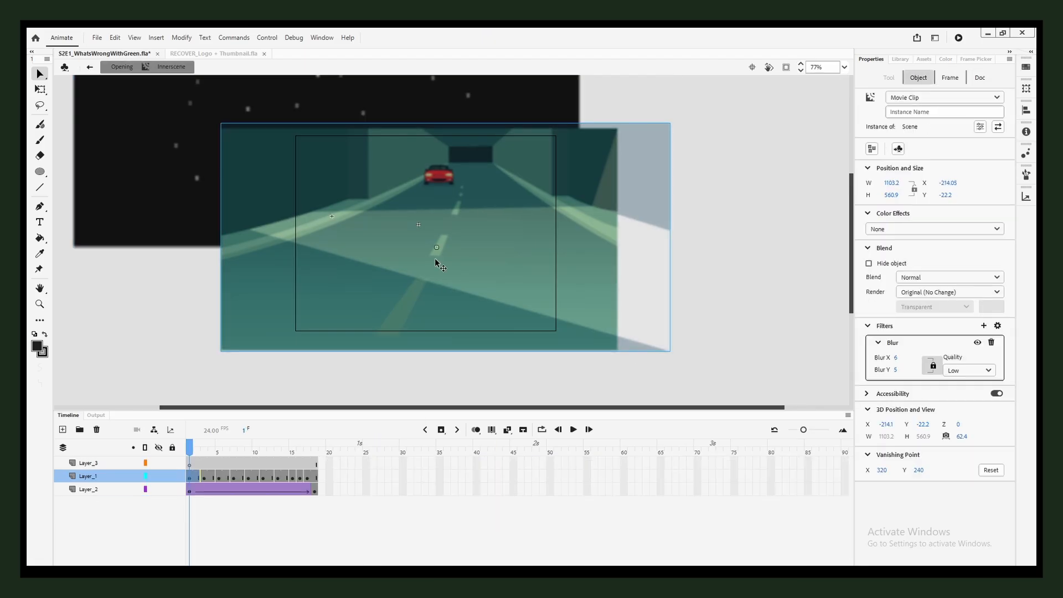
click(204, 449)
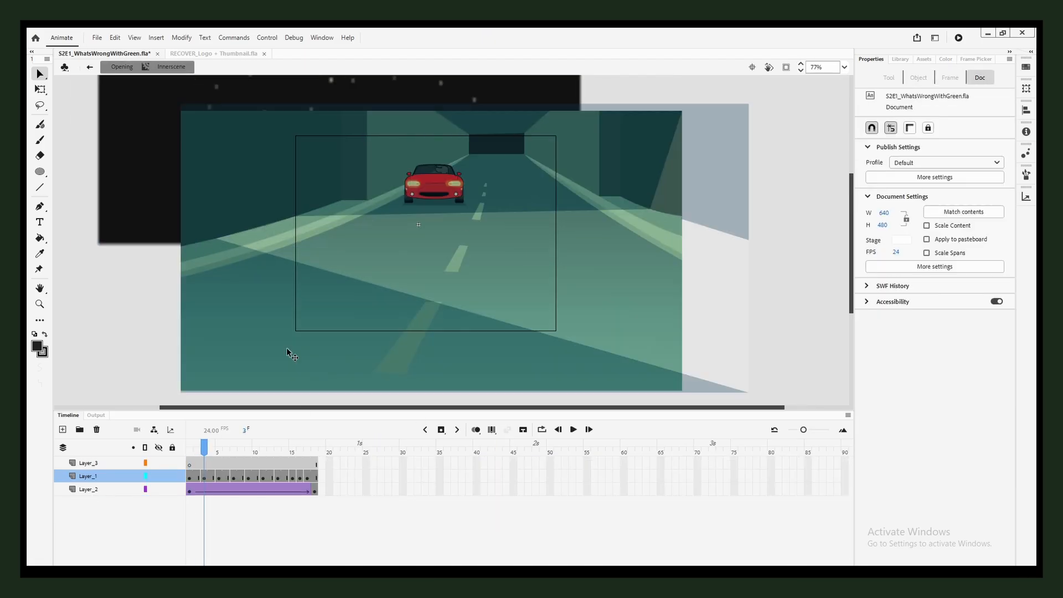
click(521, 198)
drag(206, 448, 178, 445)
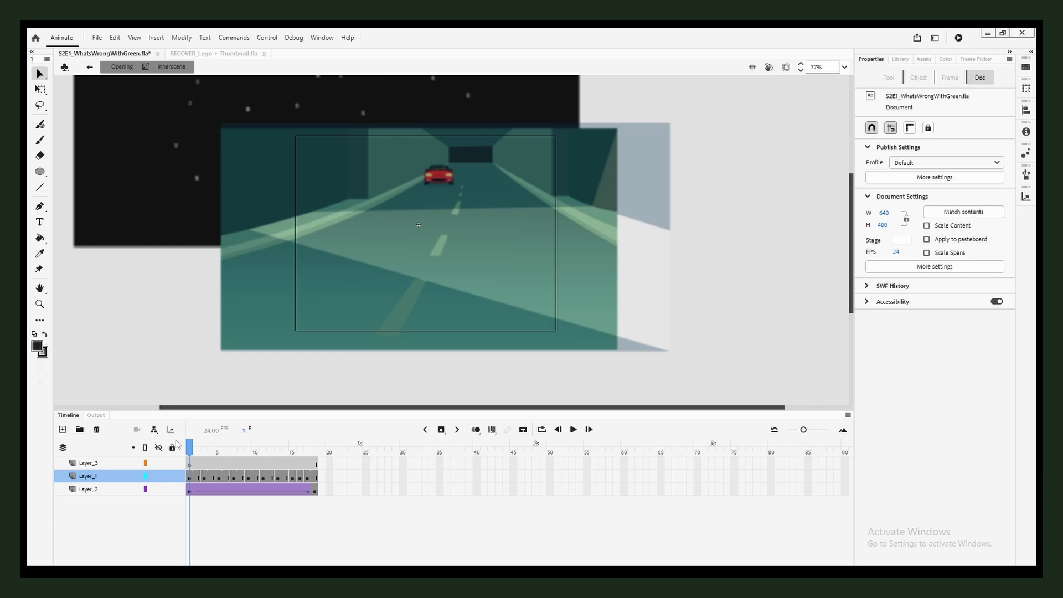
click(192, 476)
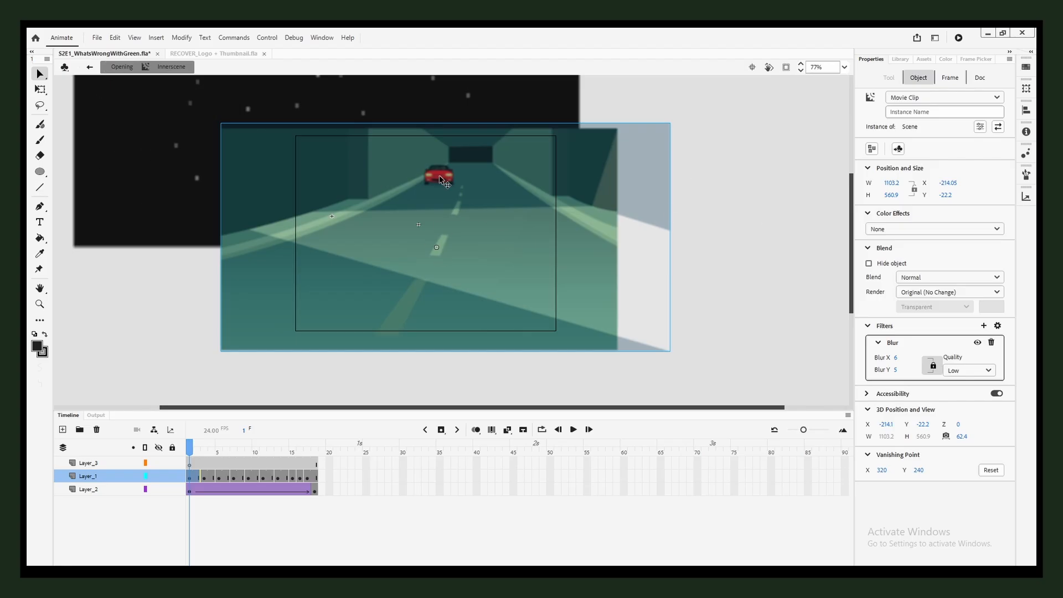
Paint a short 1E1E1E brush stroke below the car's front bumper on Layer_3 and scrub to frame 18 to preview it.
click(233, 450)
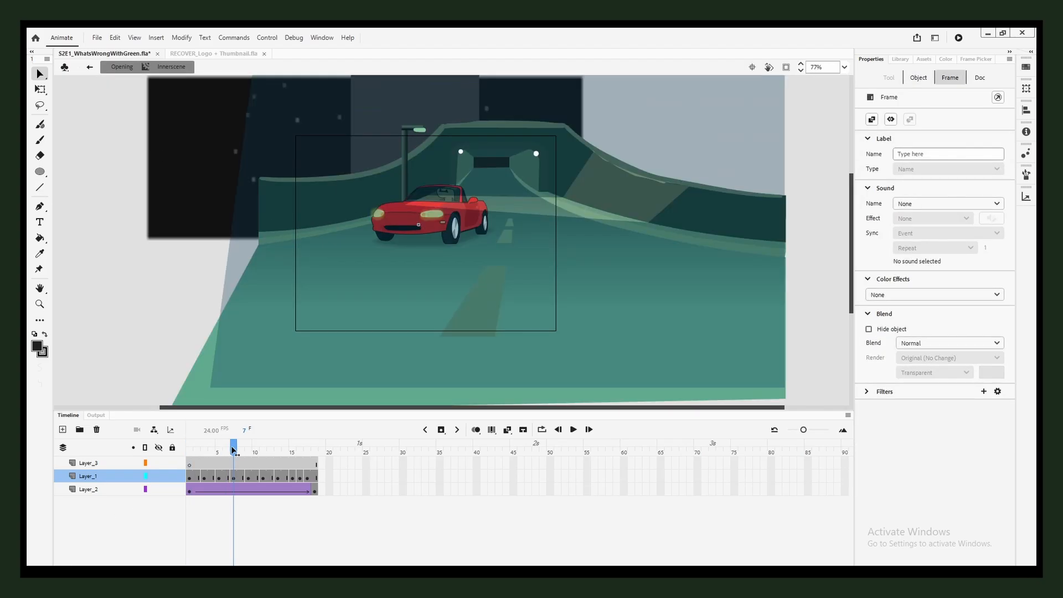
click(40, 140)
click(946, 58)
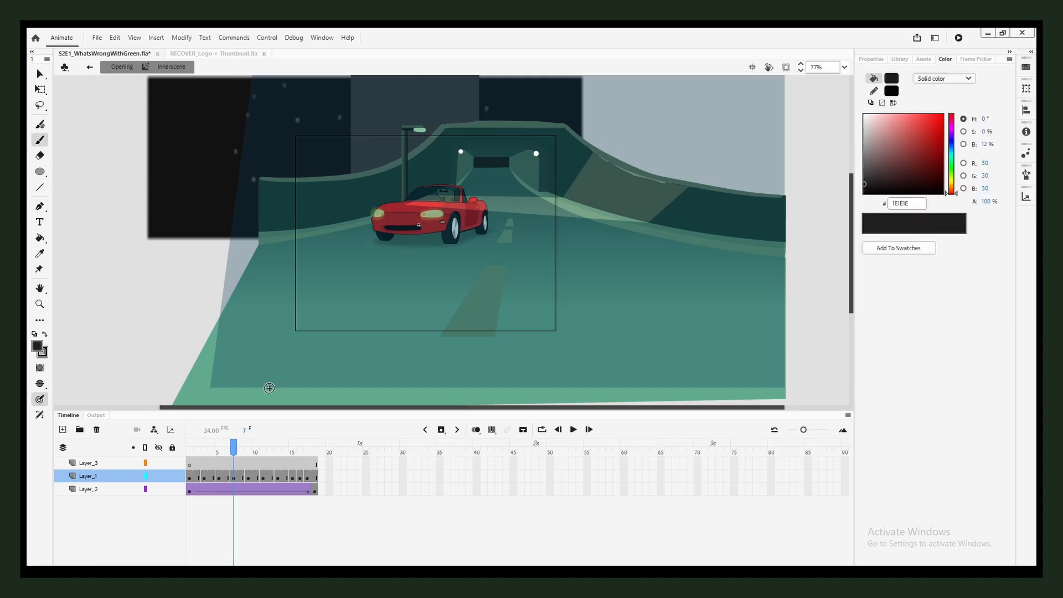
click(241, 463)
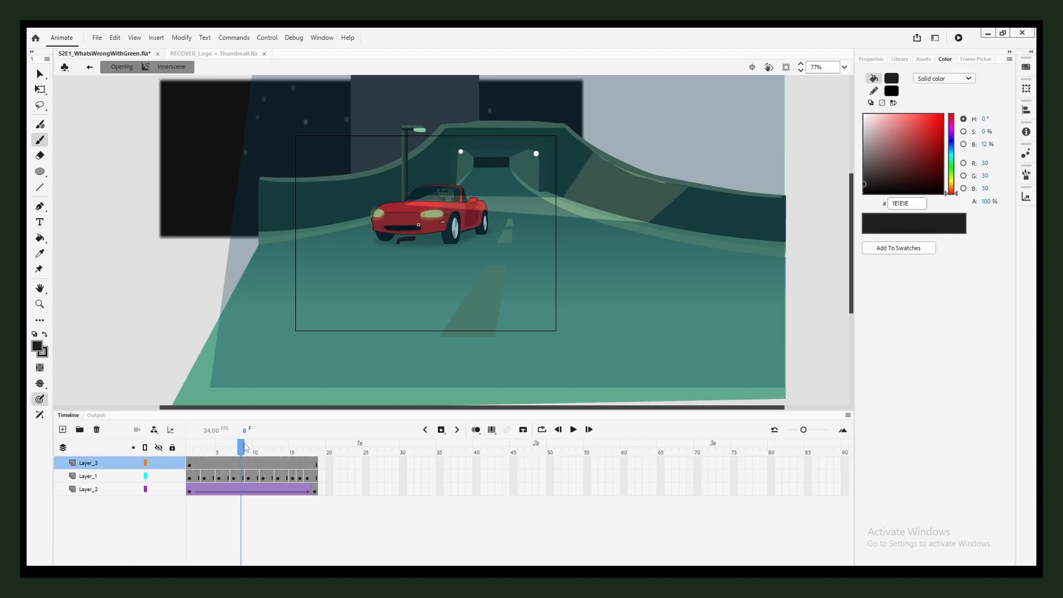
drag(242, 447, 314, 448)
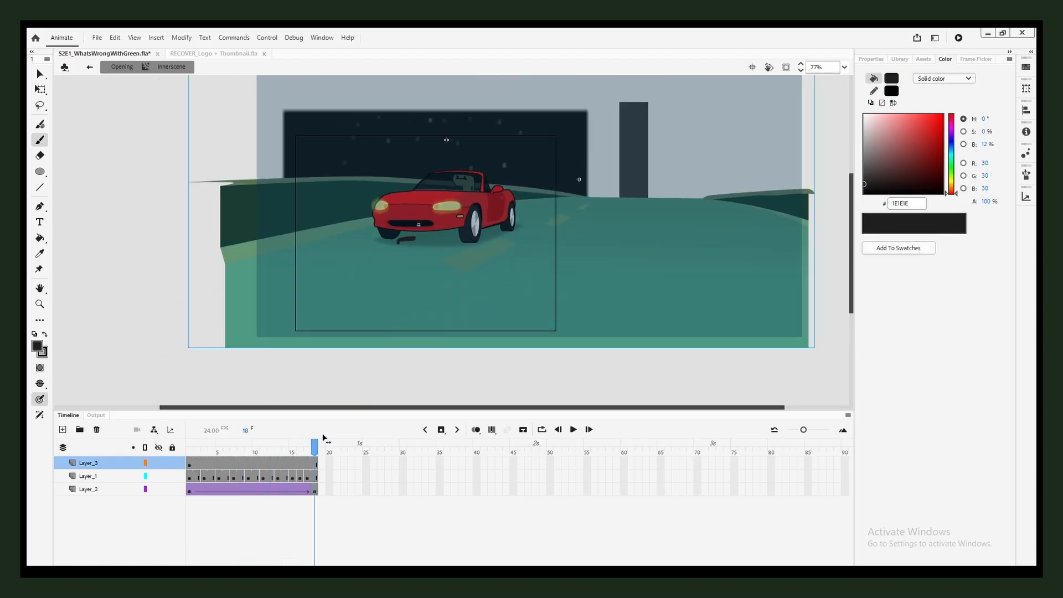
Select the brush stroke on Layer_3 at frame 15 and delete it.
click(44, 77)
click(292, 462)
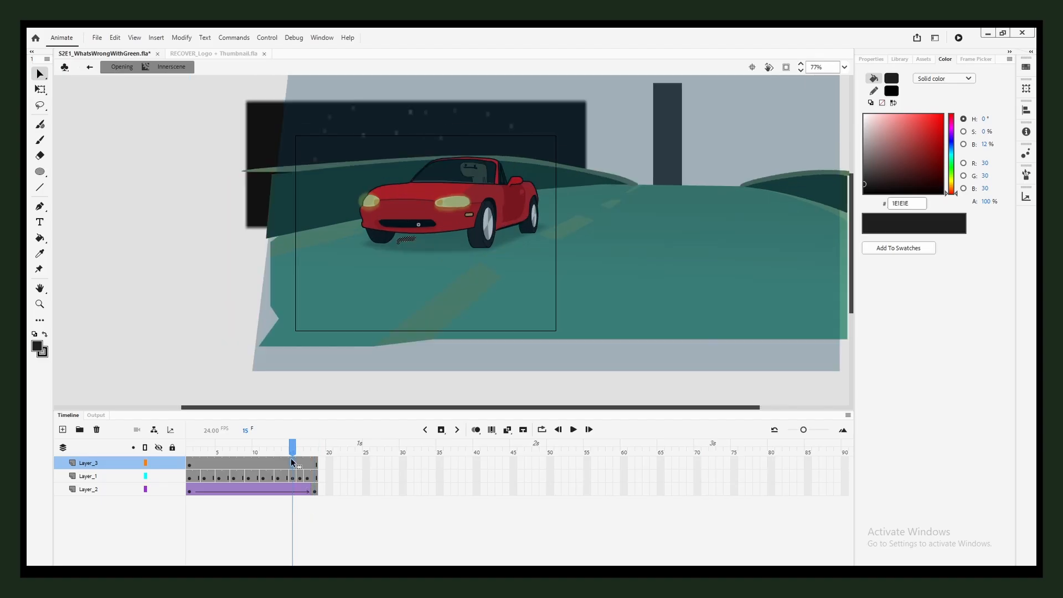
key(Delete)
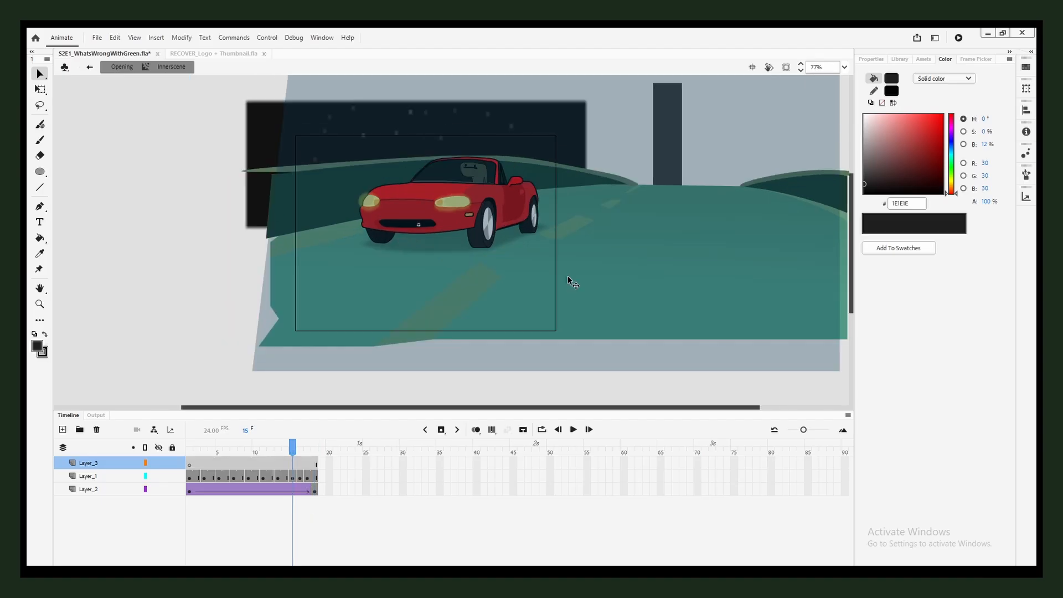
Open the nested car scene clip on Layer_1, scrub through its timeline, and return to Innerscene.
double_click(487, 226)
click(199, 455)
drag(198, 455, 344, 445)
click(172, 67)
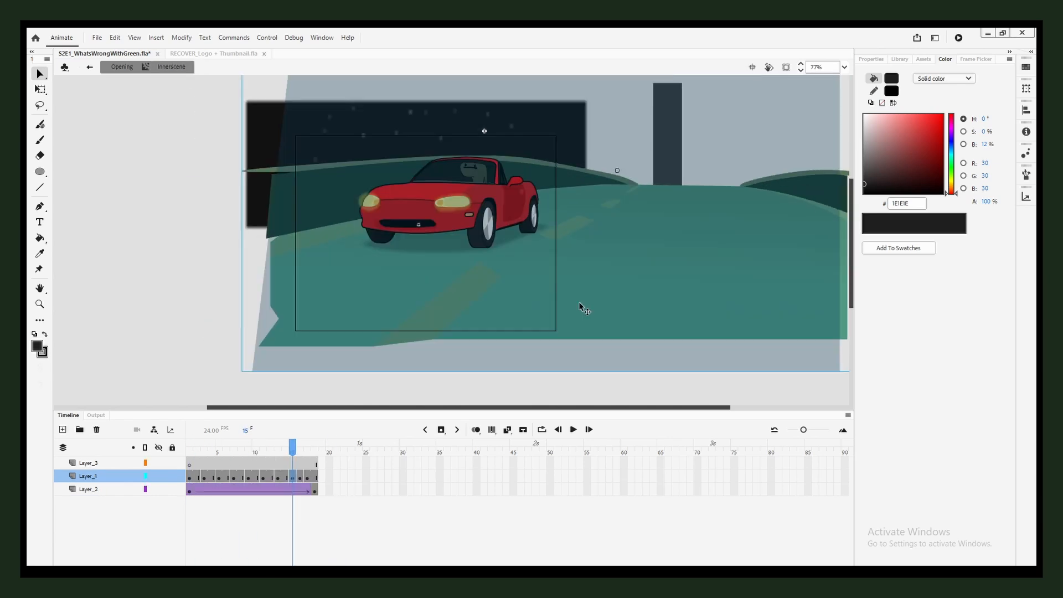
Open the starry sky symbol on Layer_2 at frame 1 to view its artwork, and return to Innerscene.
click(189, 492)
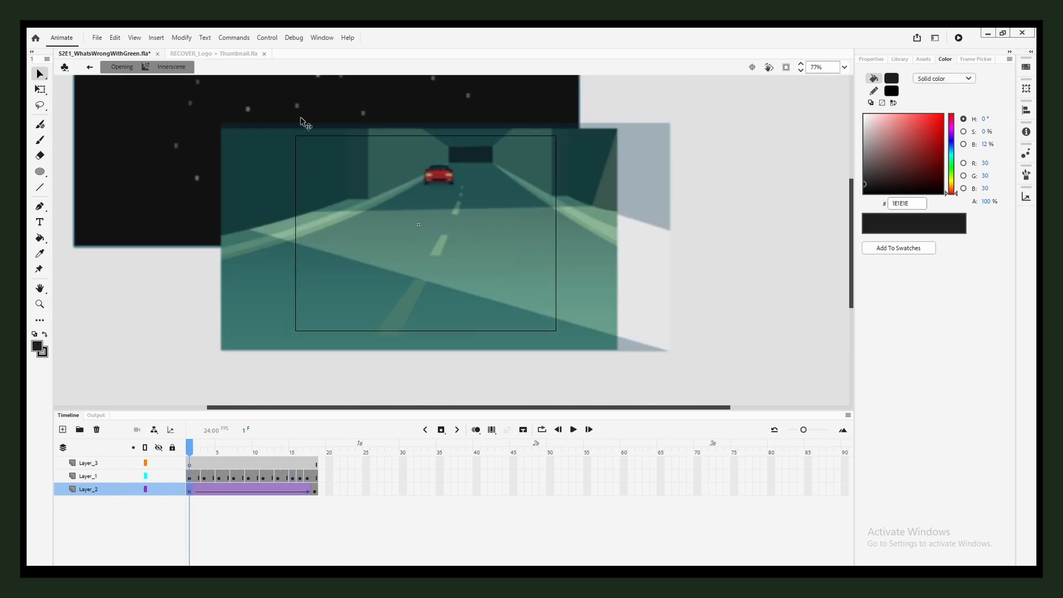
drag(226, 191, 237, 253)
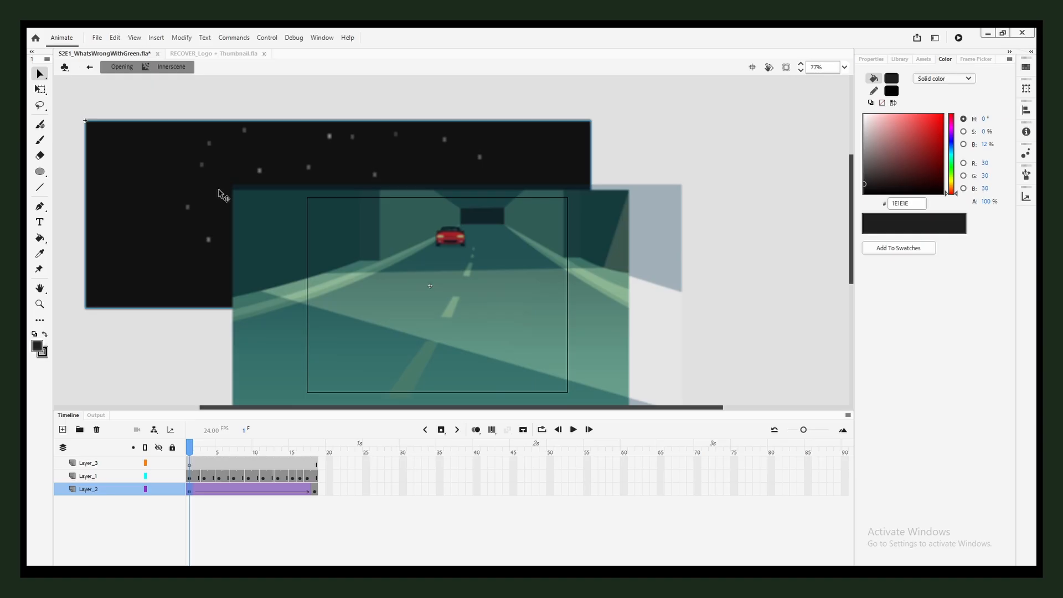
double_click(219, 190)
click(39, 140)
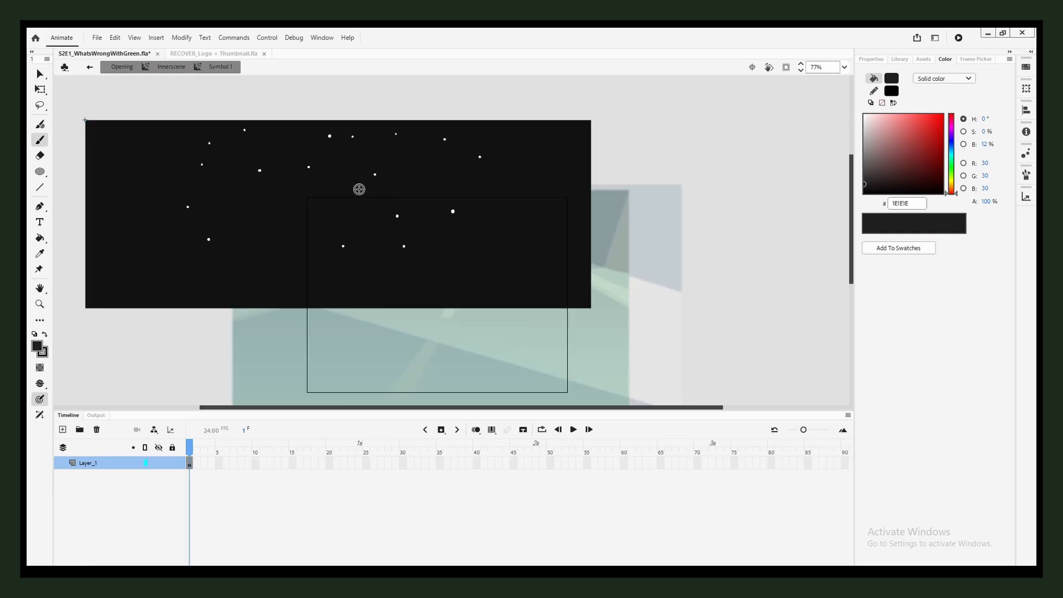
click(176, 67)
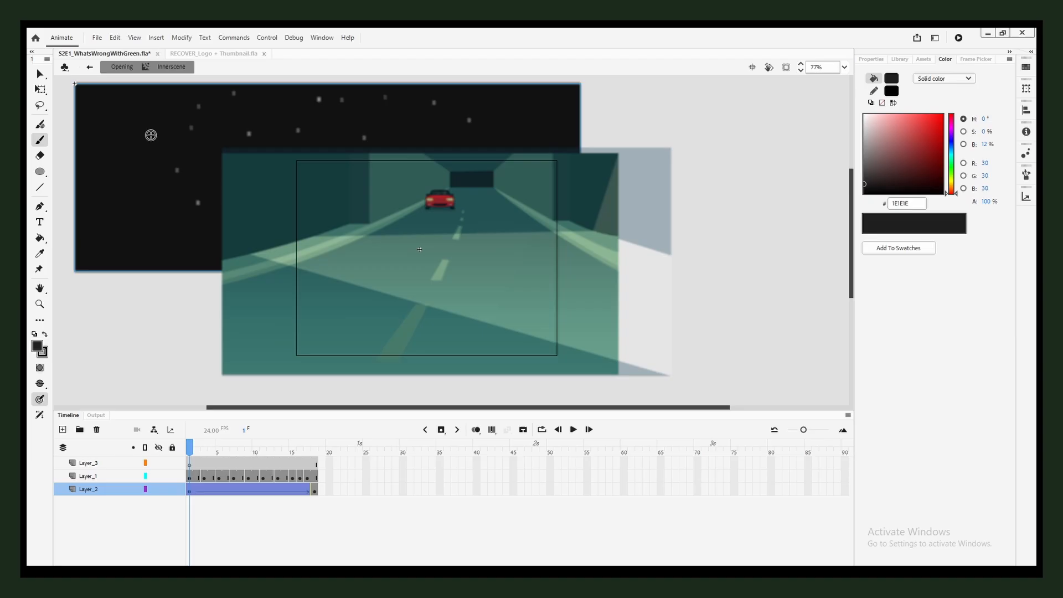
Scrub the Innerscene timeline to frame 18 and return to the Opening scene.
click(39, 74)
drag(193, 447, 314, 447)
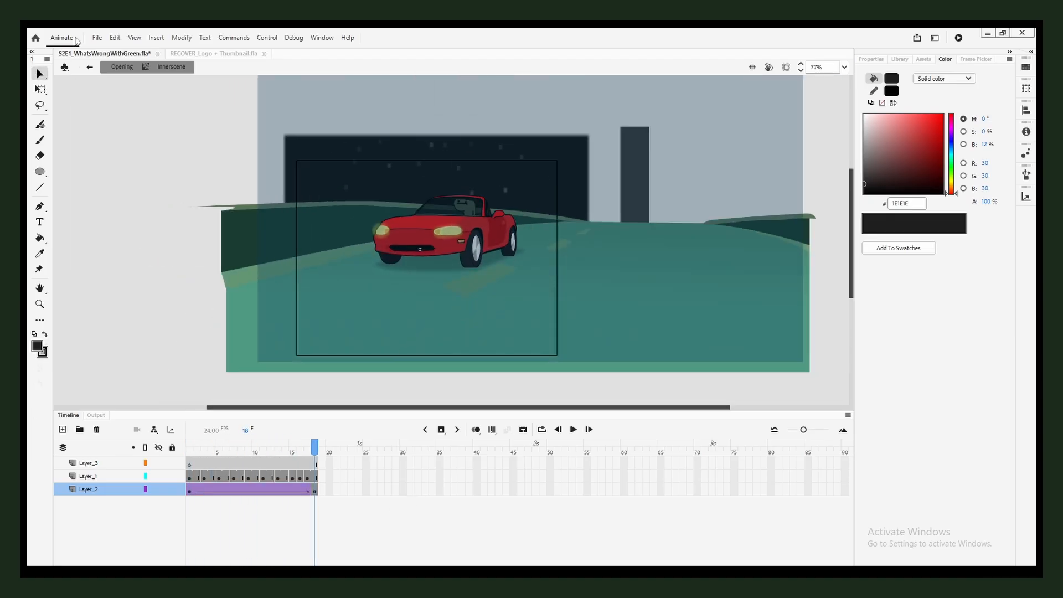
click(121, 67)
Inspect the sound properties of Layer_1 at frame 51 of the Opening scene.
click(500, 448)
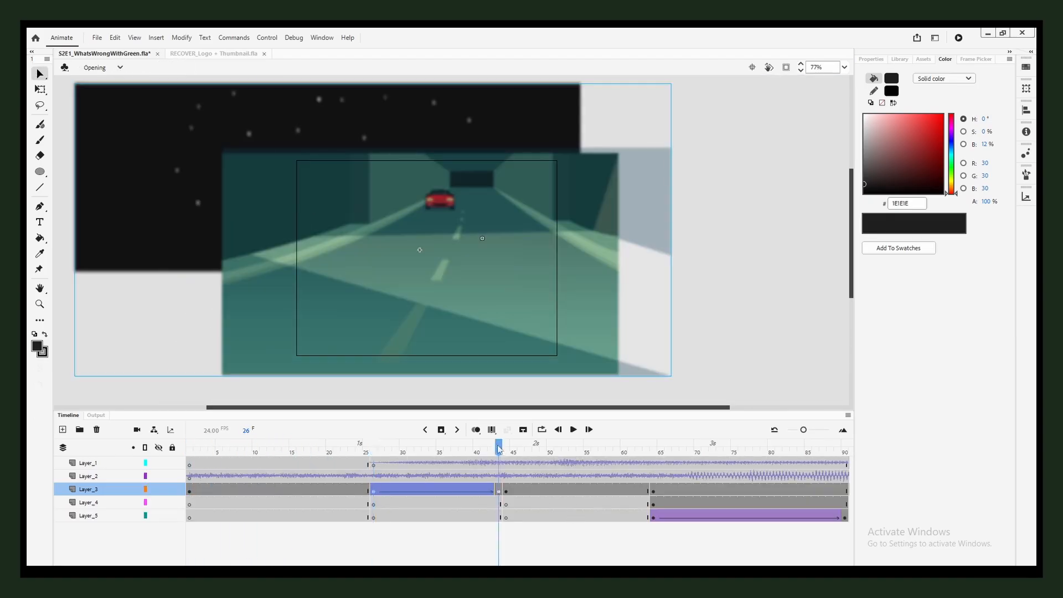
click(557, 463)
click(871, 59)
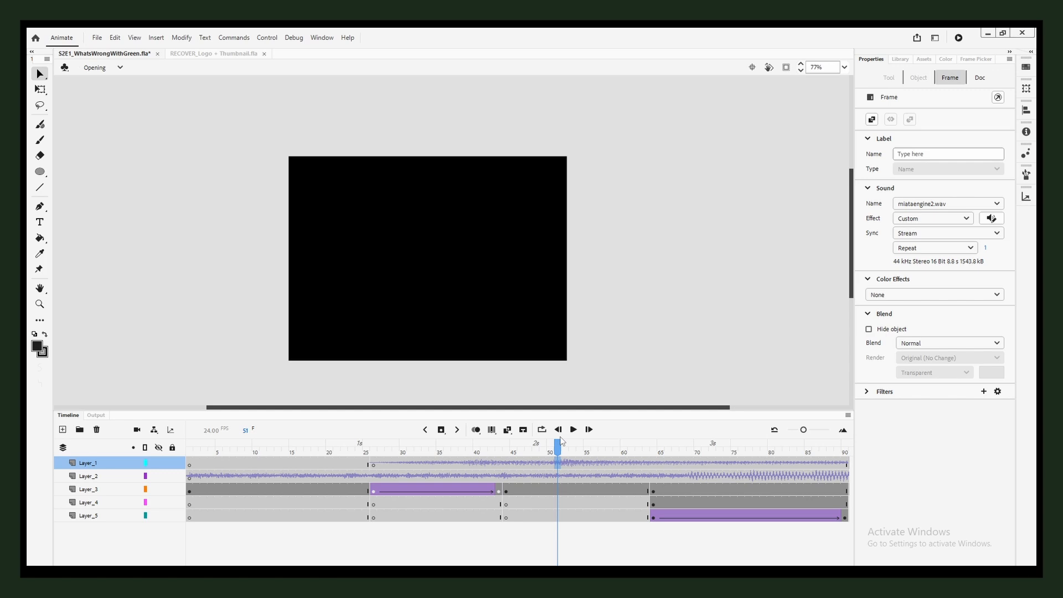
Open the rear-view car symbol at frame 64 to view its frames, and return to the Opening scene.
click(644, 453)
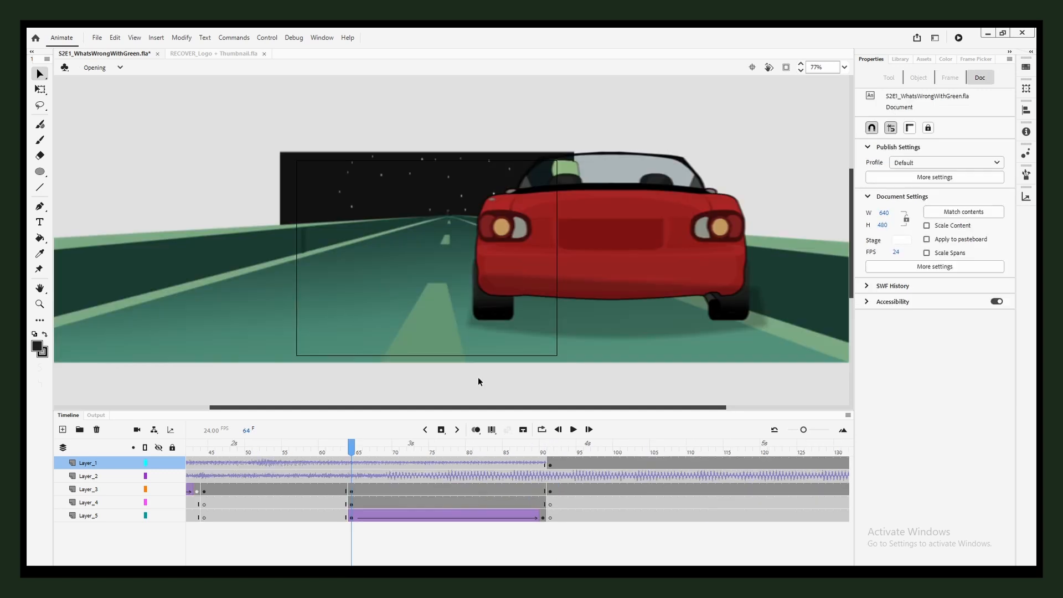
double_click(613, 247)
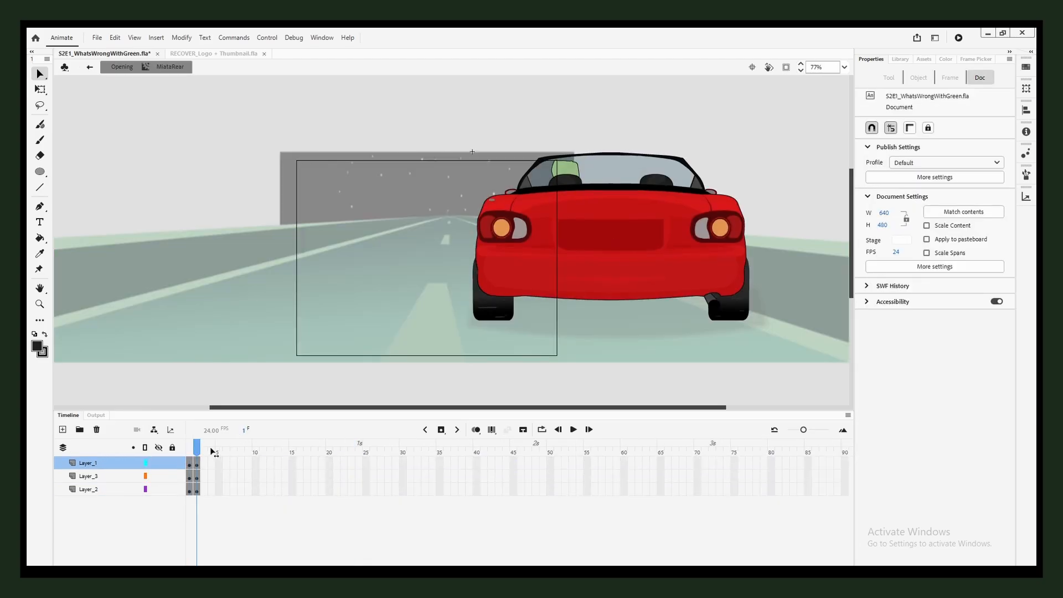
click(105, 66)
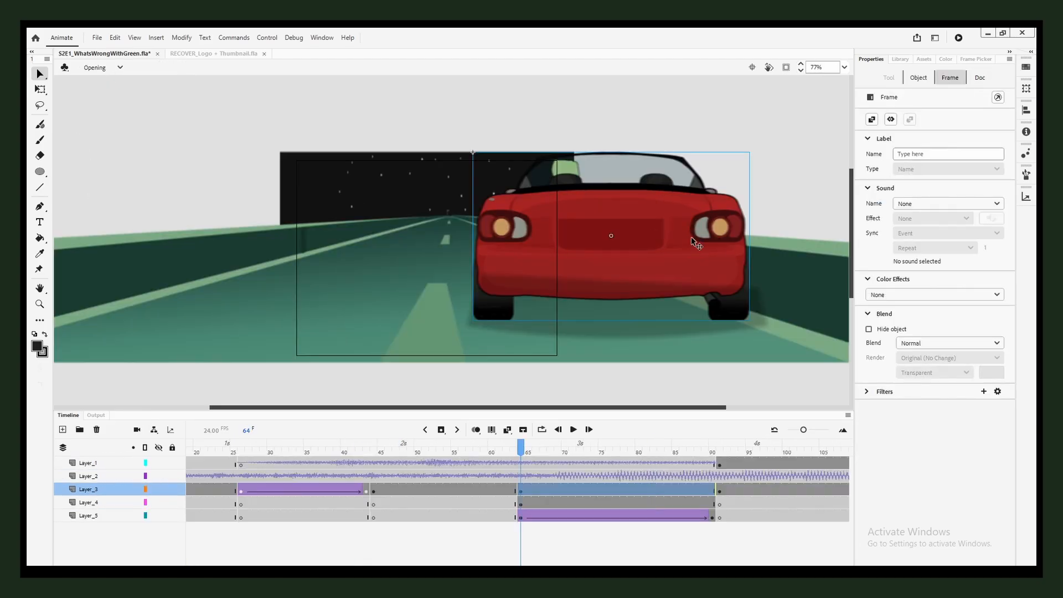
Inspect the road clip's color effect and blur settings at frame 64, and the starry sky's properties at frame 90.
click(170, 289)
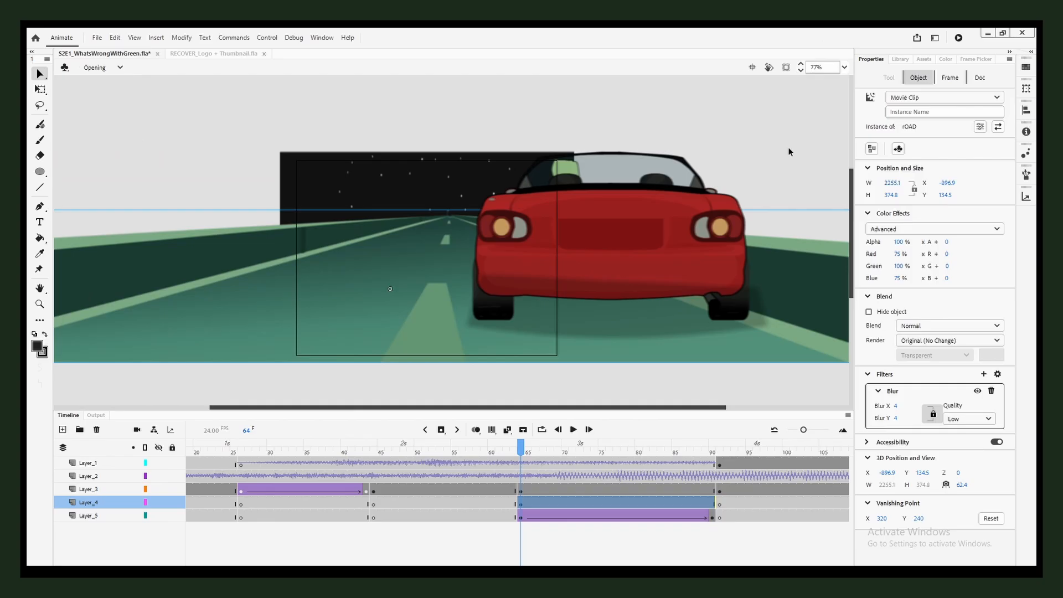
click(789, 148)
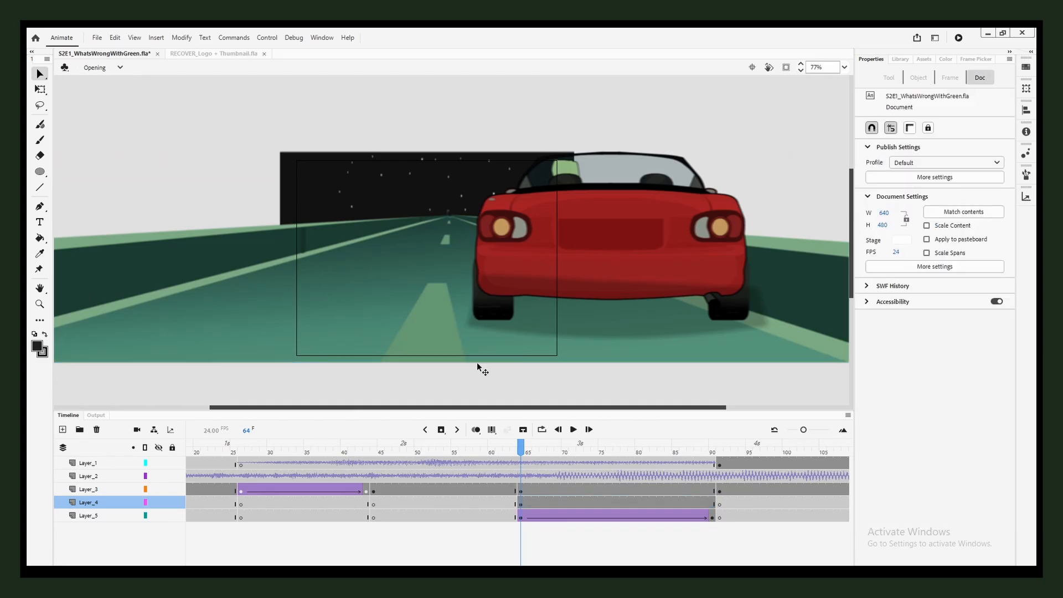
drag(523, 449, 712, 450)
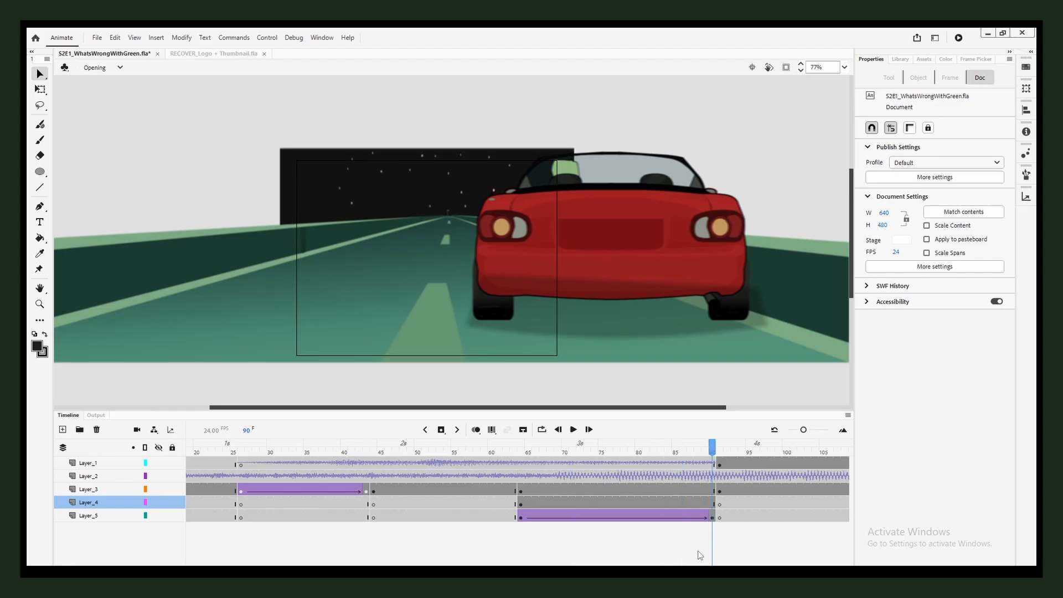
click(320, 178)
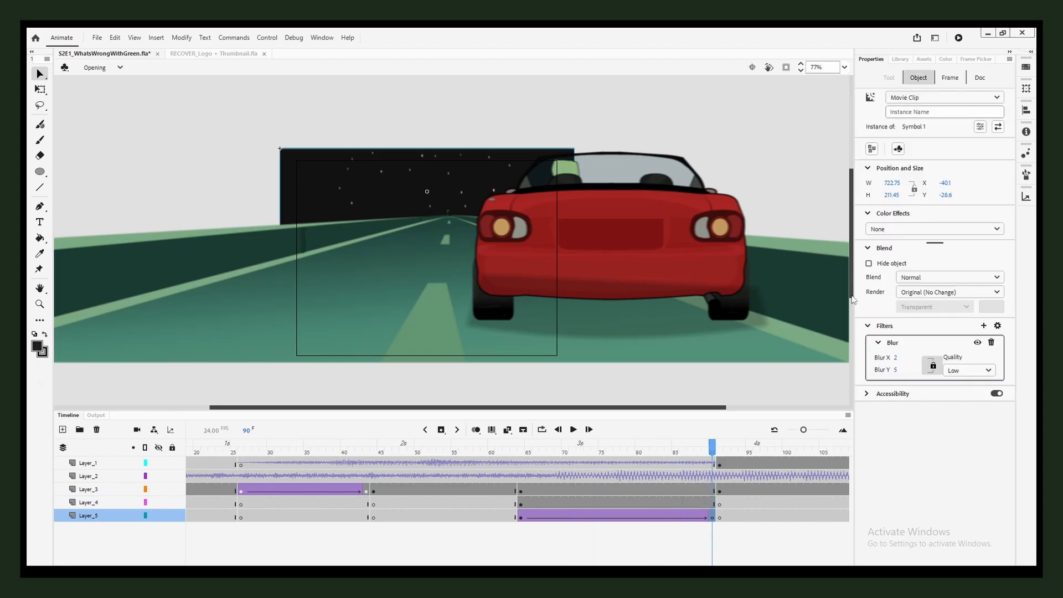
Open the rOAD symbol and scrub its timeline back to frame 1.
click(238, 304)
double_click(240, 302)
click(719, 161)
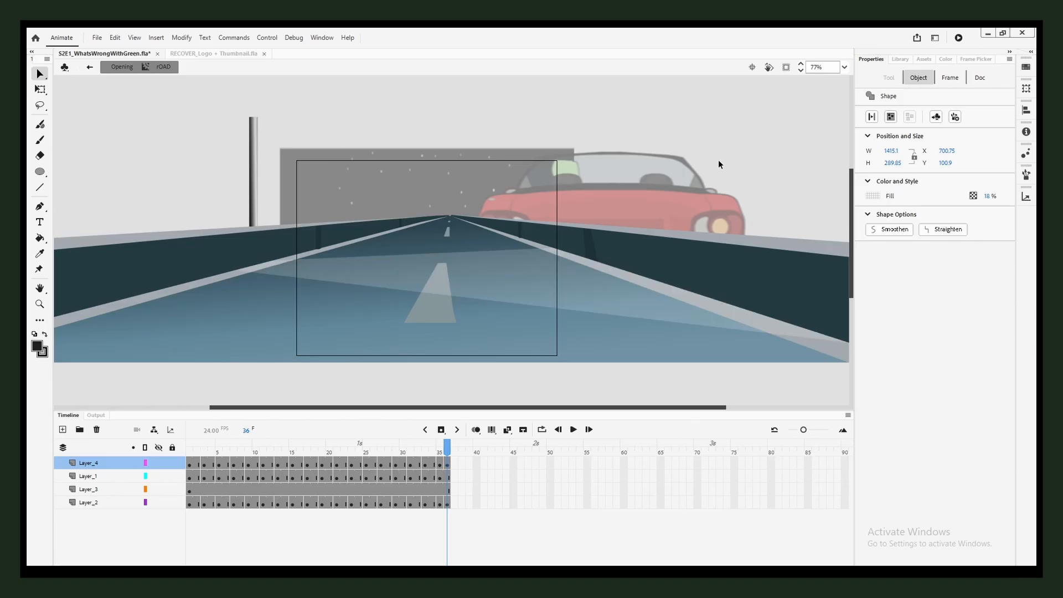
drag(220, 445, 215, 388)
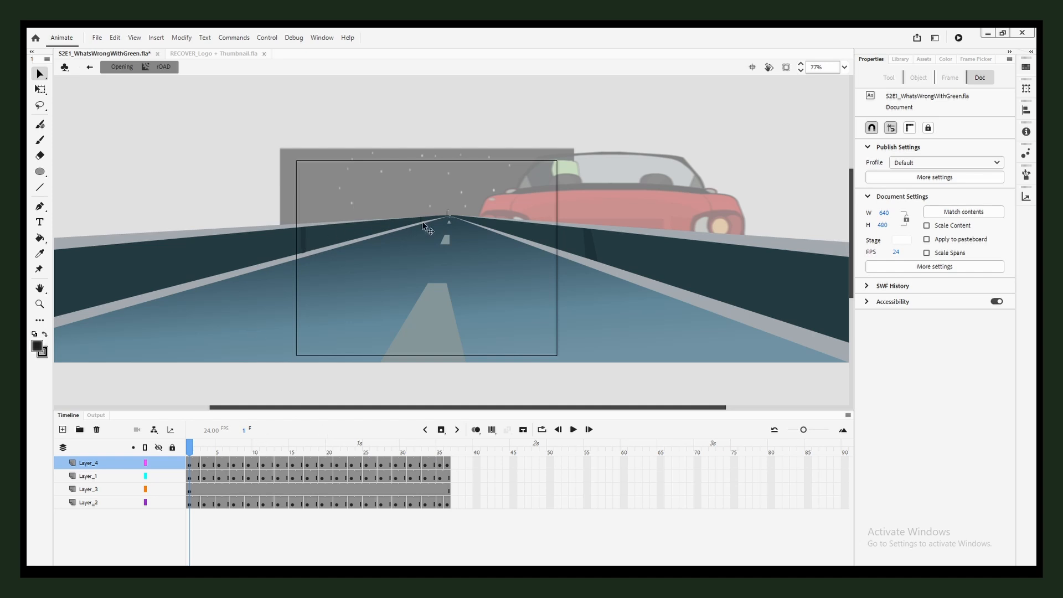
mouse_move(200, 446)
mouse_down()
mouse_move(286, 447)
mouse_move(186, 455)
mouse_up()
Open the small Tween 2 clip at the road's vanishing point, and return to the rOAD symbol at frame 1.
double_click(447, 208)
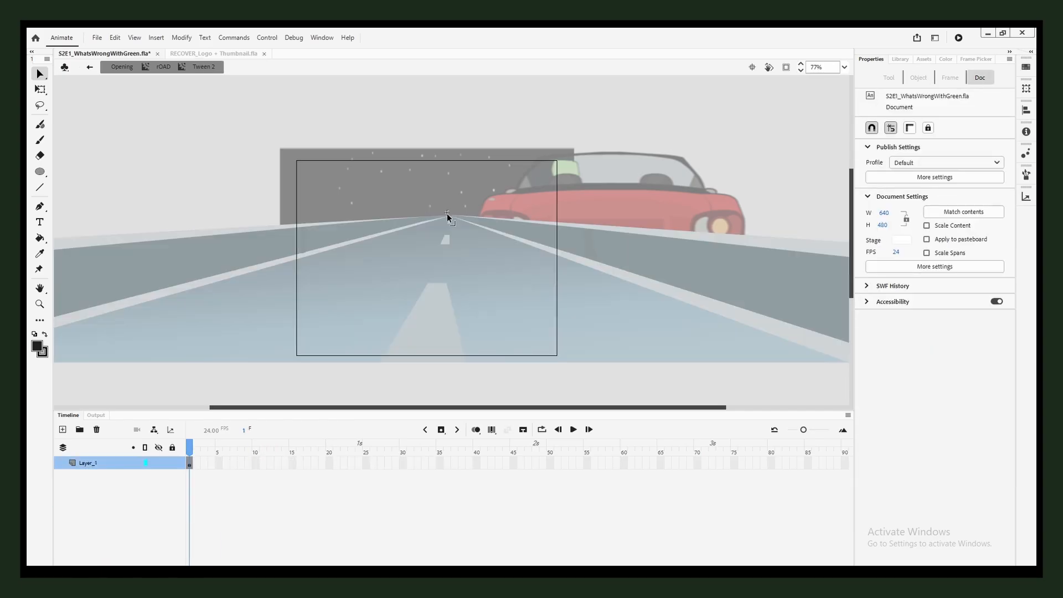
click(163, 67)
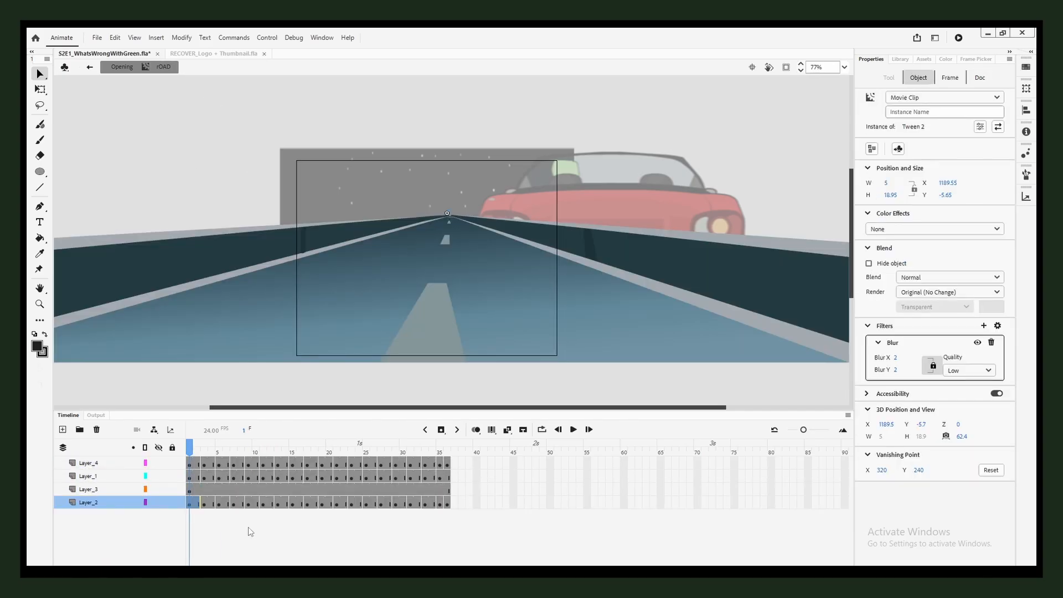
drag(189, 447, 149, 461)
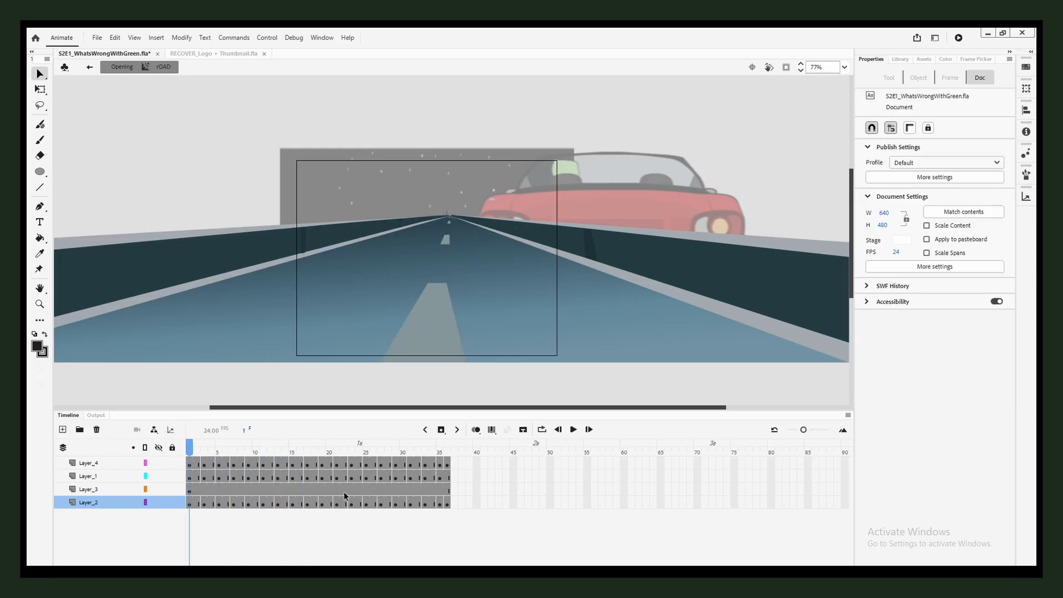
Examine the Layer_1 keyframes and the frame commands available on Layer_3 at frame 10 and Layer_1 at frame 3.
click(184, 479)
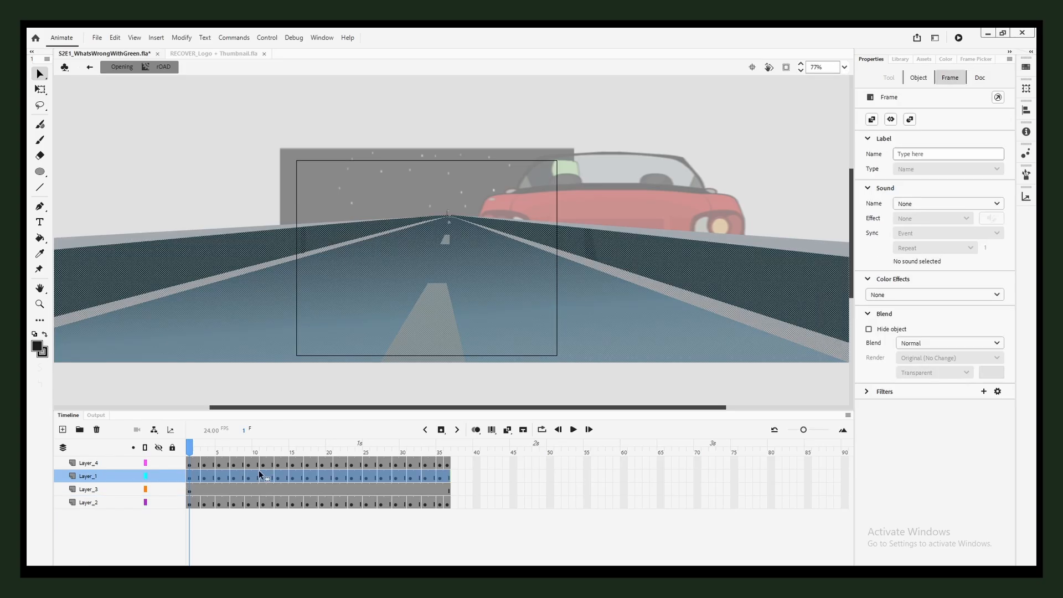
right_click(255, 488)
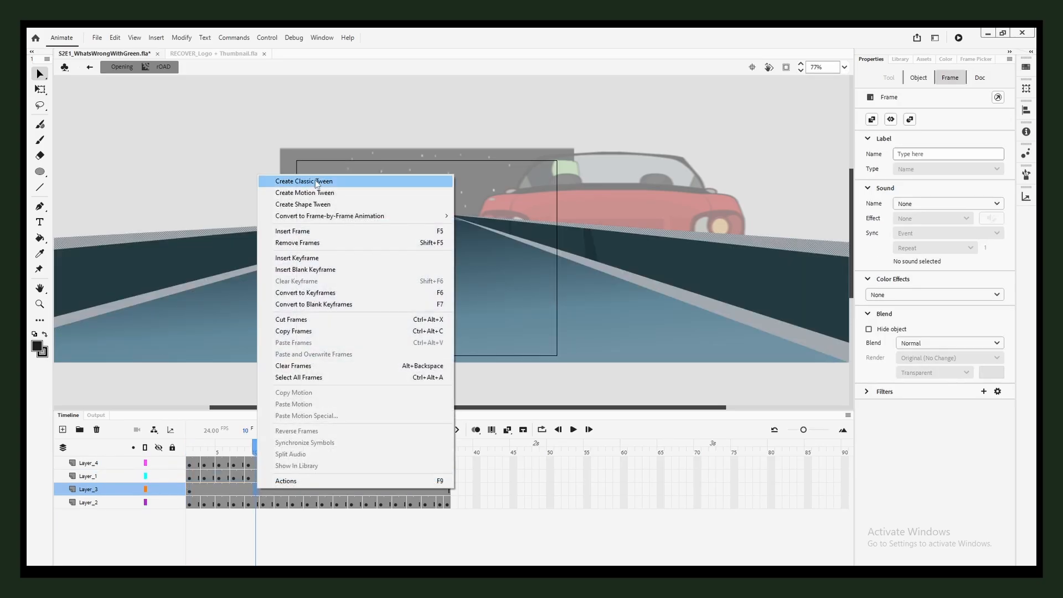
click(219, 524)
right_click(204, 476)
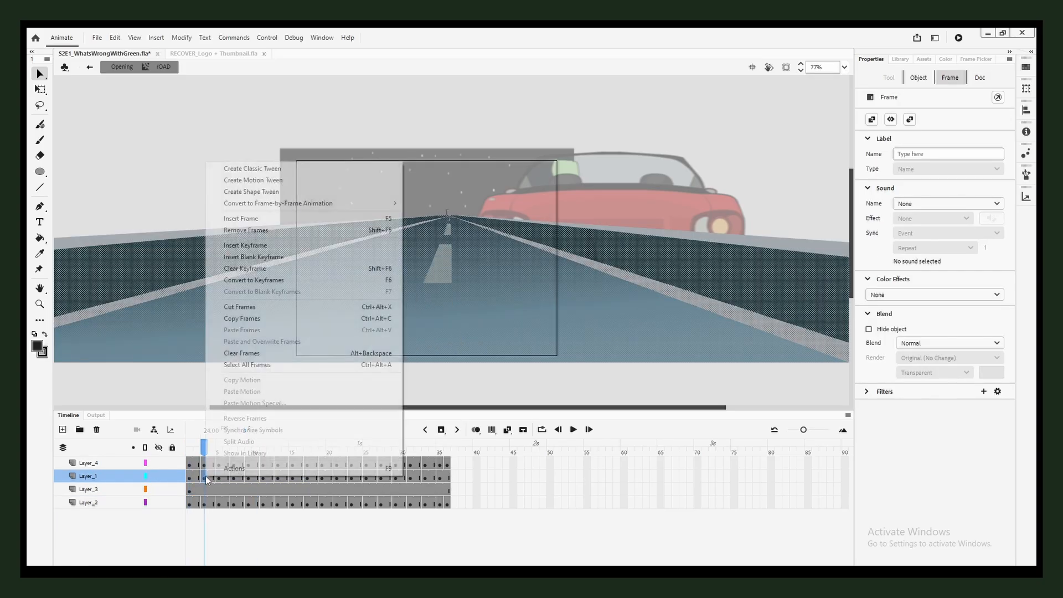
click(659, 384)
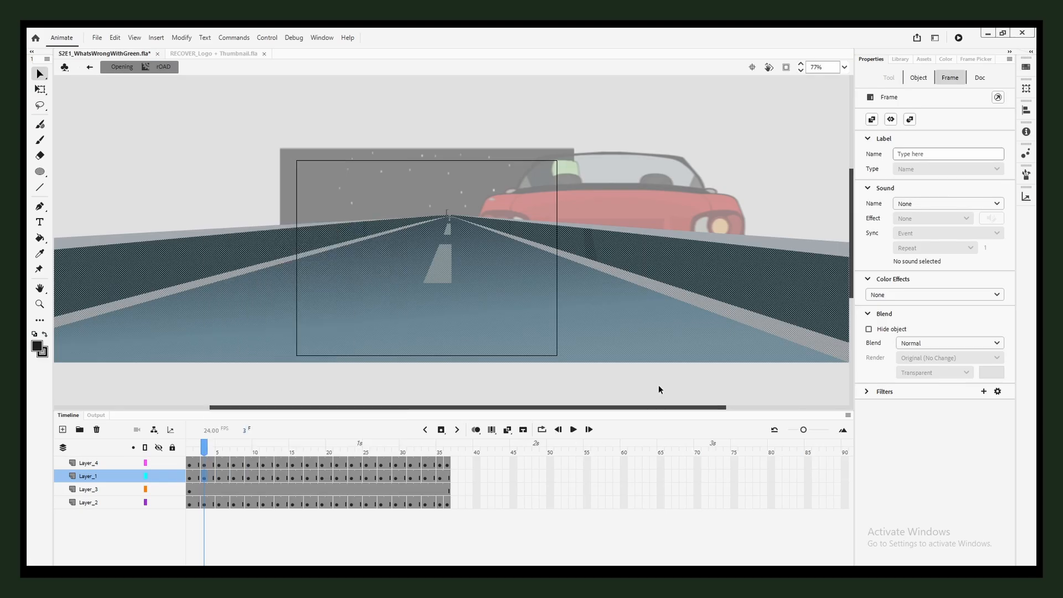
Scrub the rOAD timeline to frame 31 and back to frame 1, and return to the Opening scene.
drag(204, 448, 411, 448)
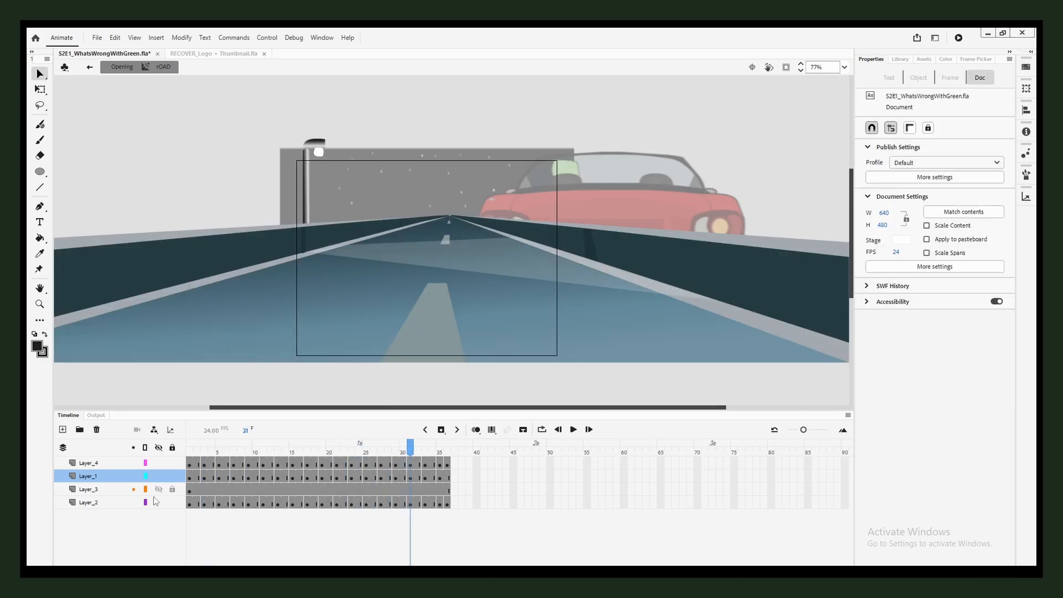
drag(285, 447, 100, 448)
click(101, 71)
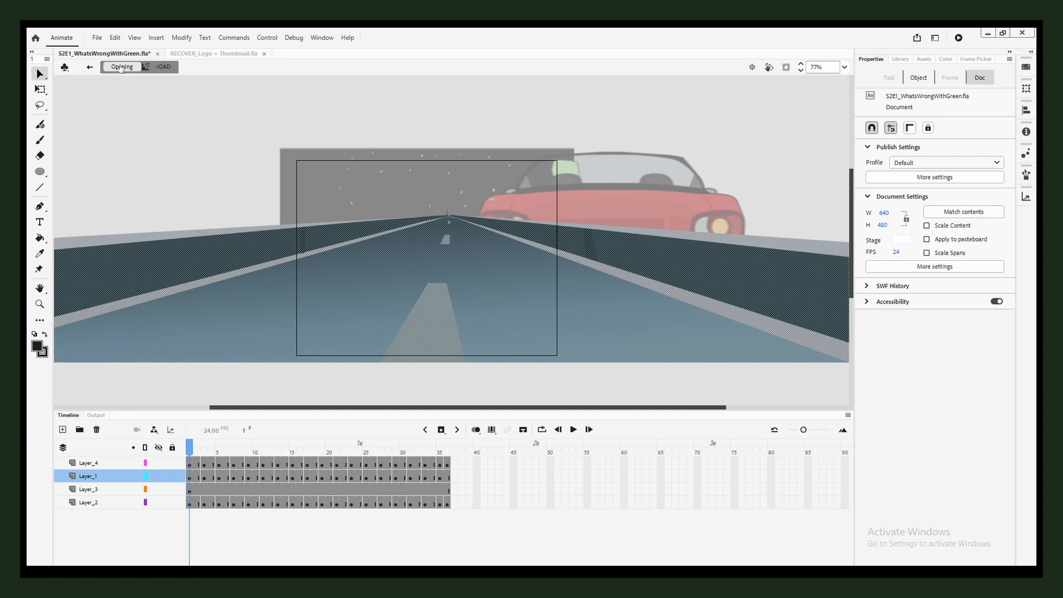
View the title card at frame 91, inspect the Layer_2 sound properties at frame 78, and scrub back through the Opening scene.
key(period)
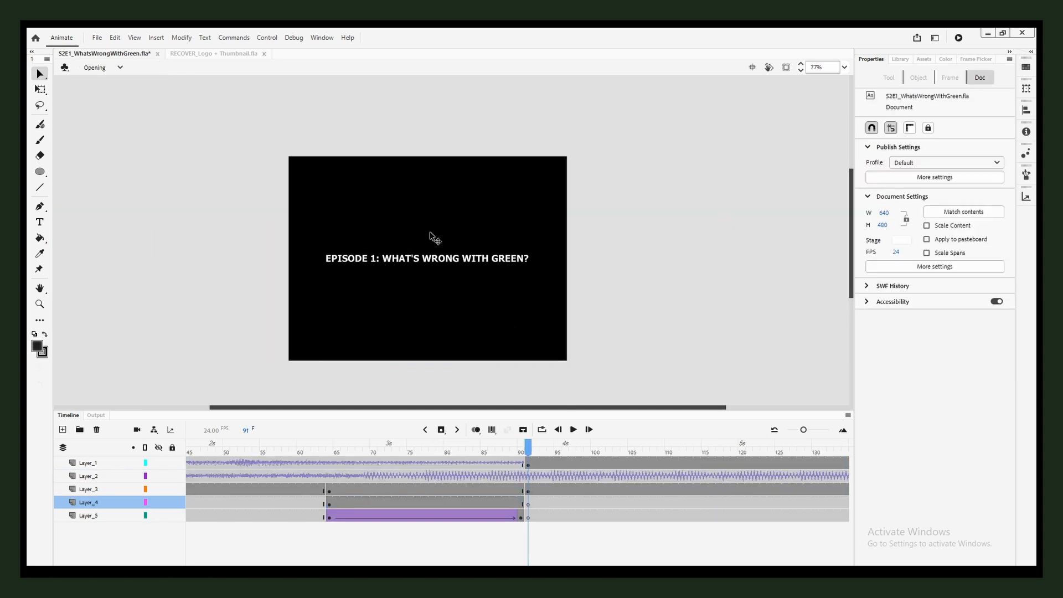
click(432, 476)
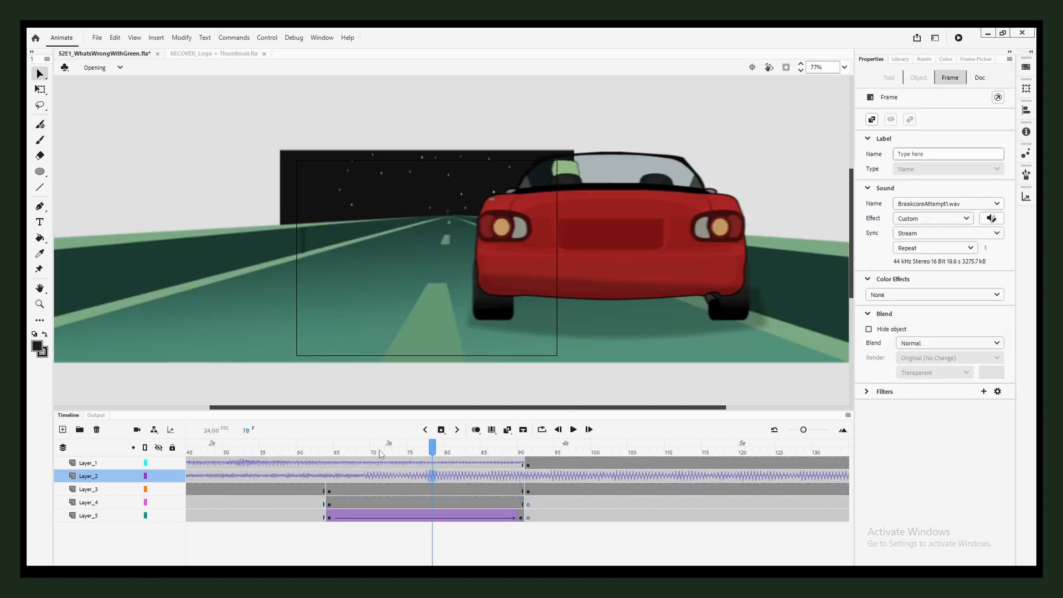
drag(432, 448, 316, 450)
Switch to the Main scene and show the mouth frames of the white character's head in the Frame Picker.
double_click(107, 104)
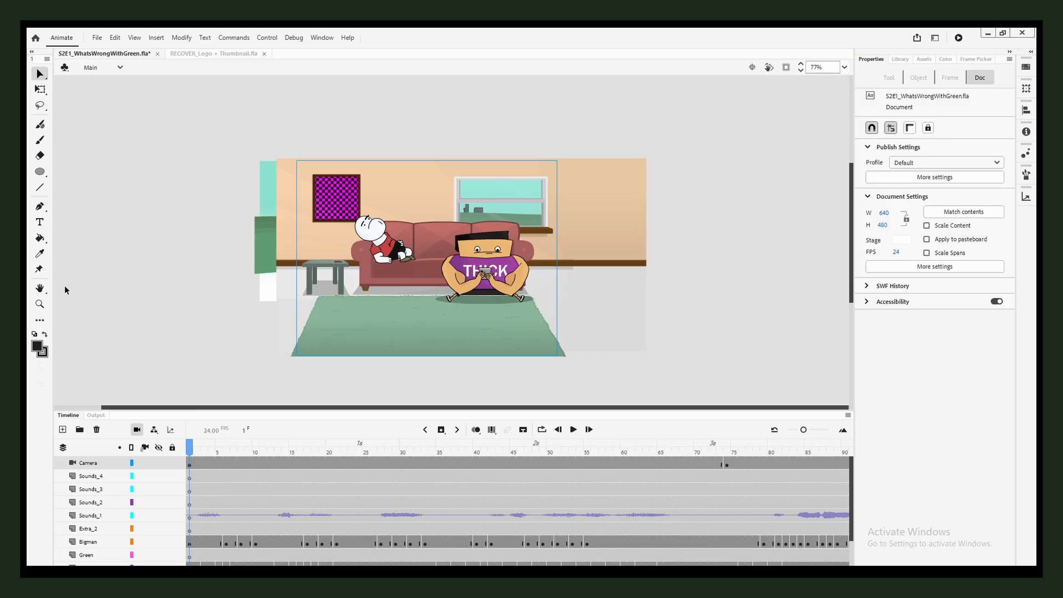
scroll(369, 233, up, 3)
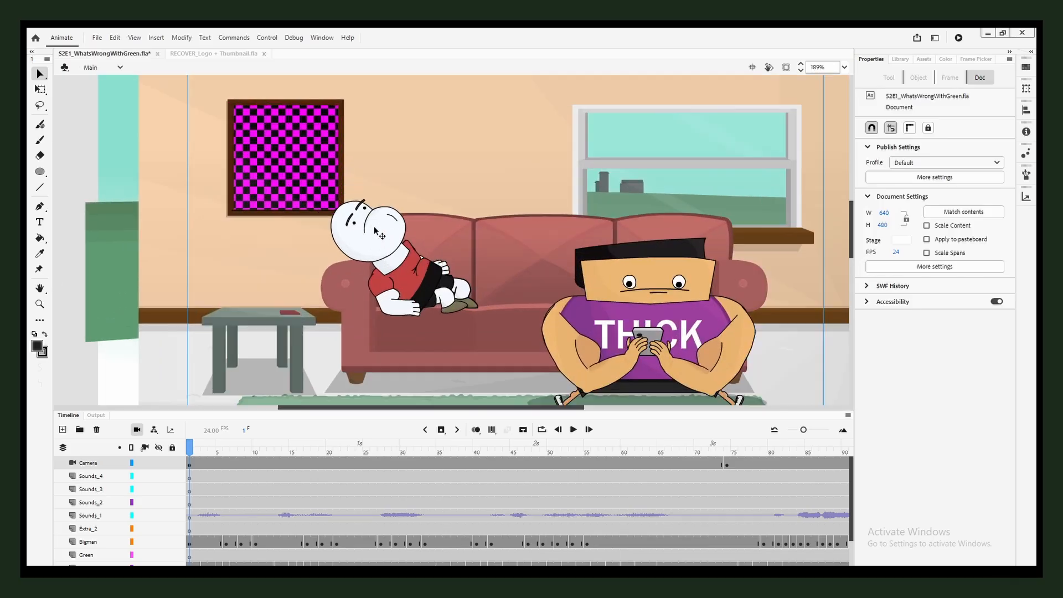
scroll(375, 232, up, 3)
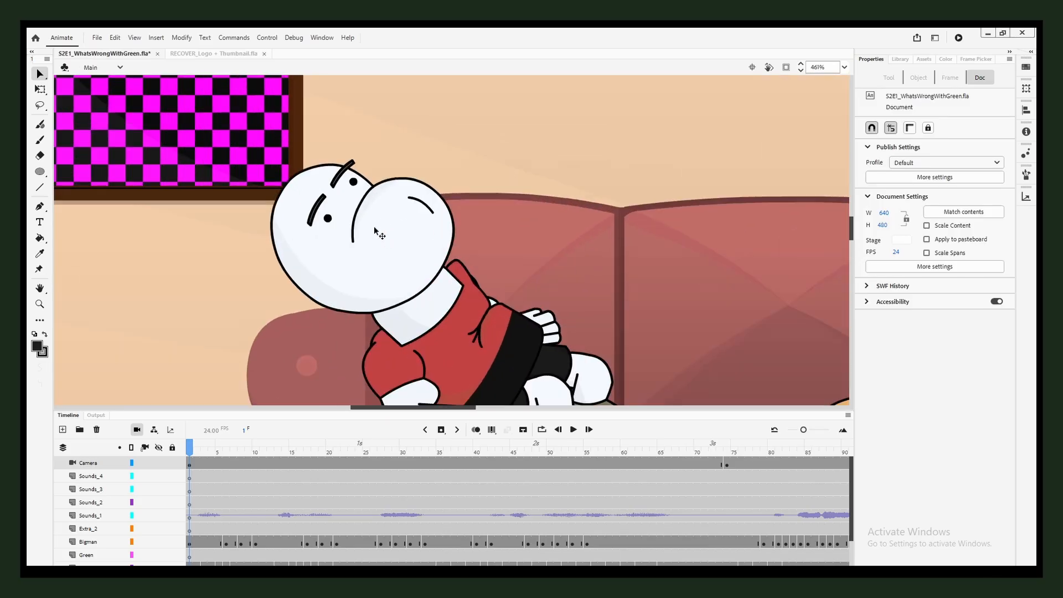
click(363, 230)
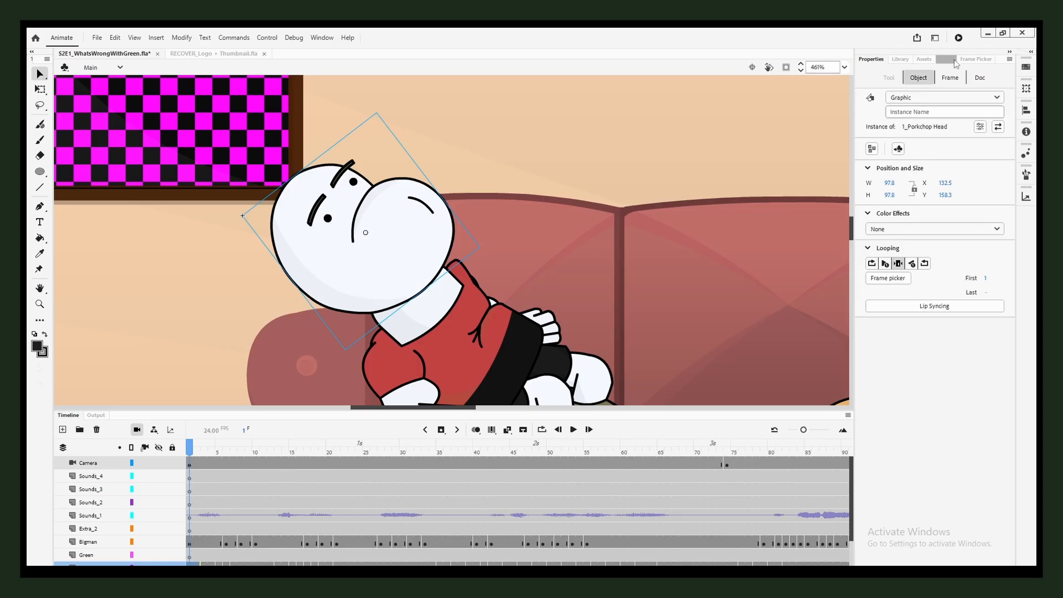
click(974, 59)
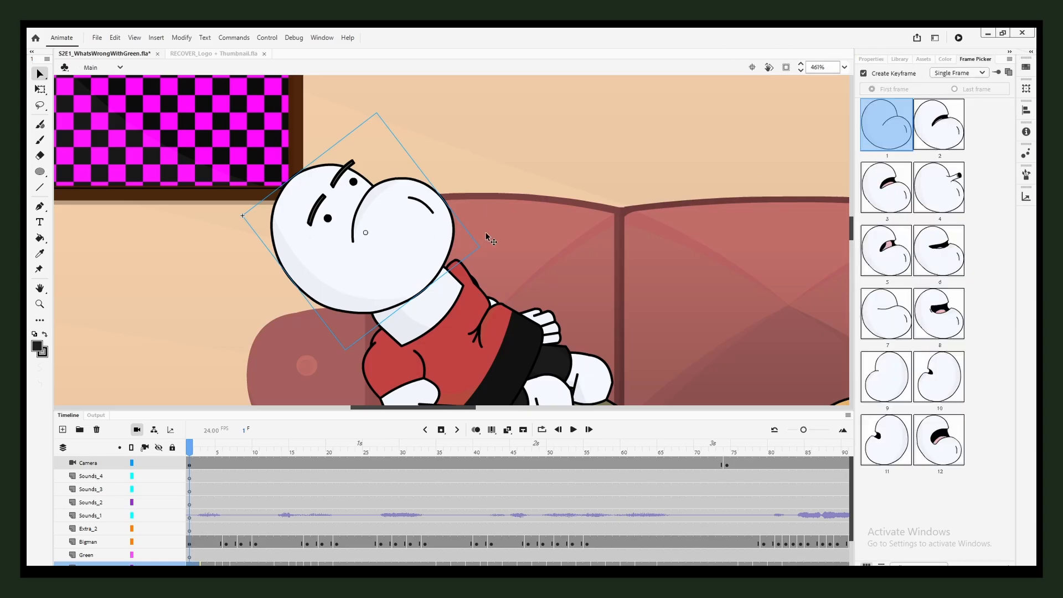
Open the 1_Porkchop Head symbol to view its frames, and return to the Main scene.
double_click(405, 233)
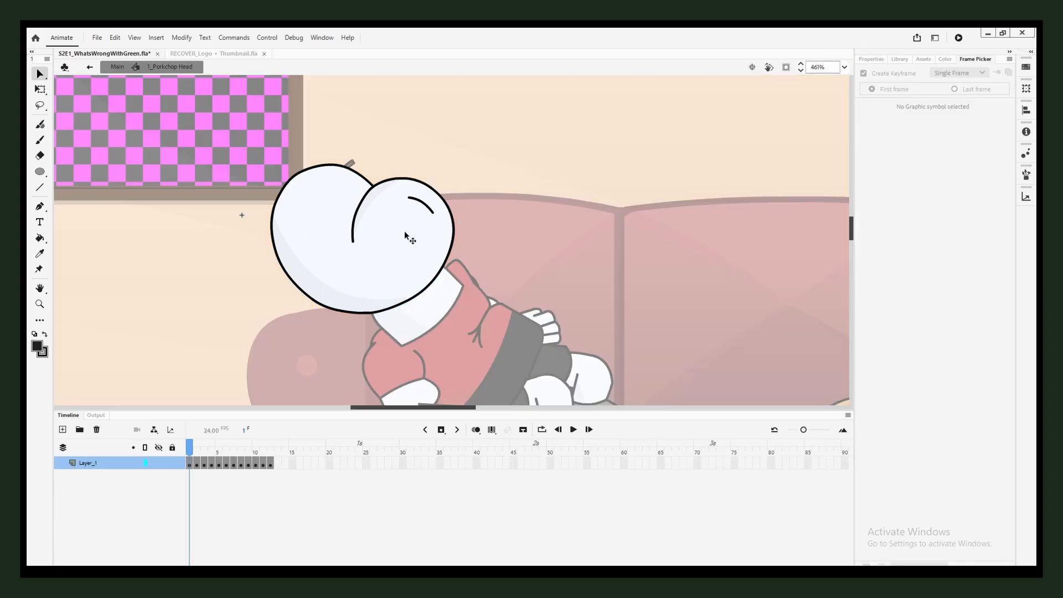
mouse_move(193, 445)
mouse_down()
mouse_move(268, 445)
mouse_move(188, 447)
mouse_up()
click(128, 68)
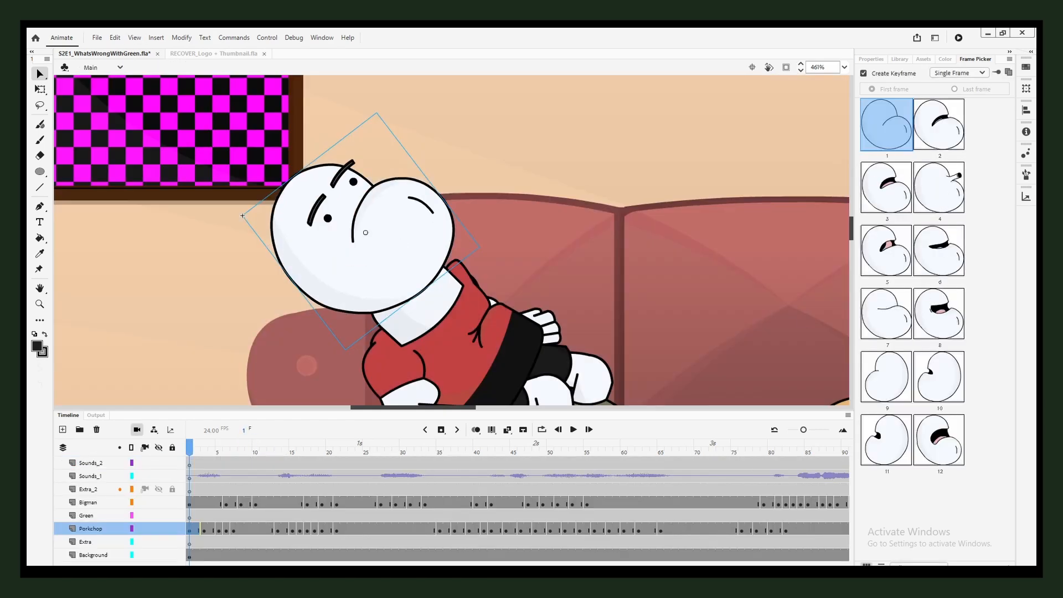
Try mouth frame 5 on Porkchop's head at frame 11, undo it, and go back to frame 1.
drag(203, 447, 263, 447)
click(427, 290)
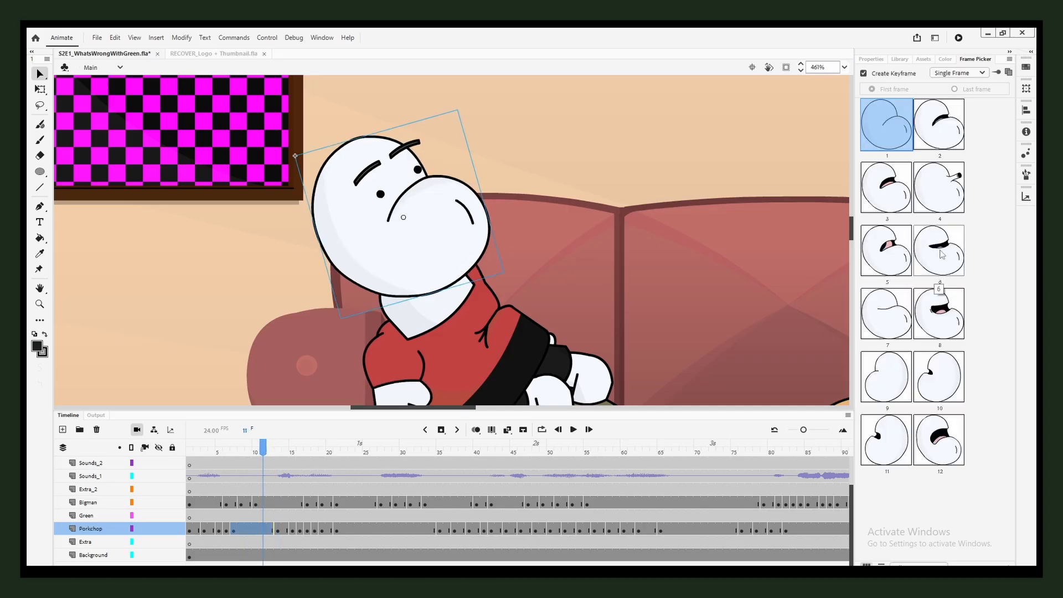
click(893, 255)
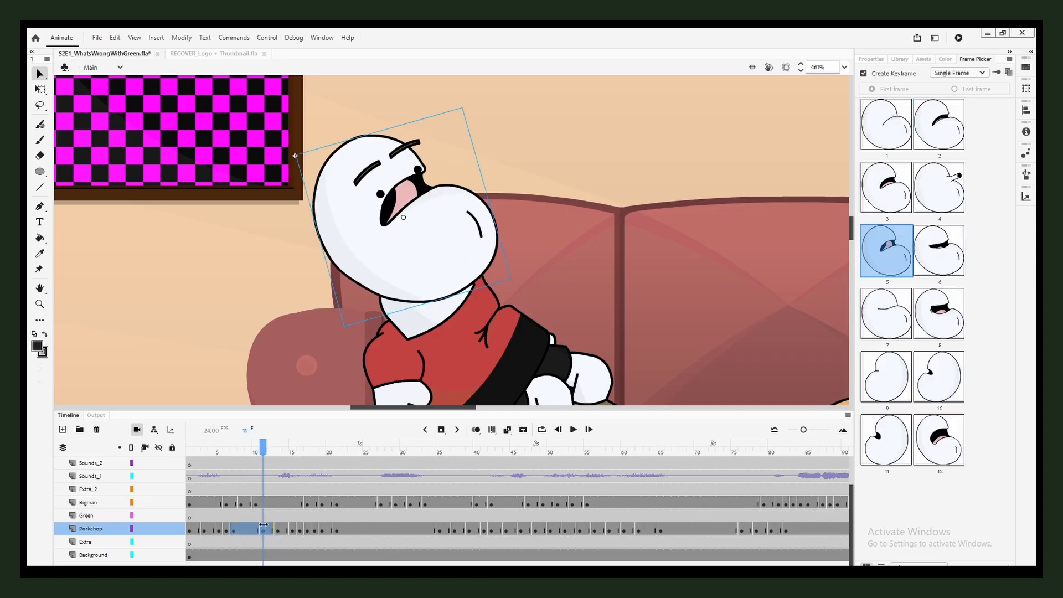
key(ctrl+z)
drag(262, 450, 176, 447)
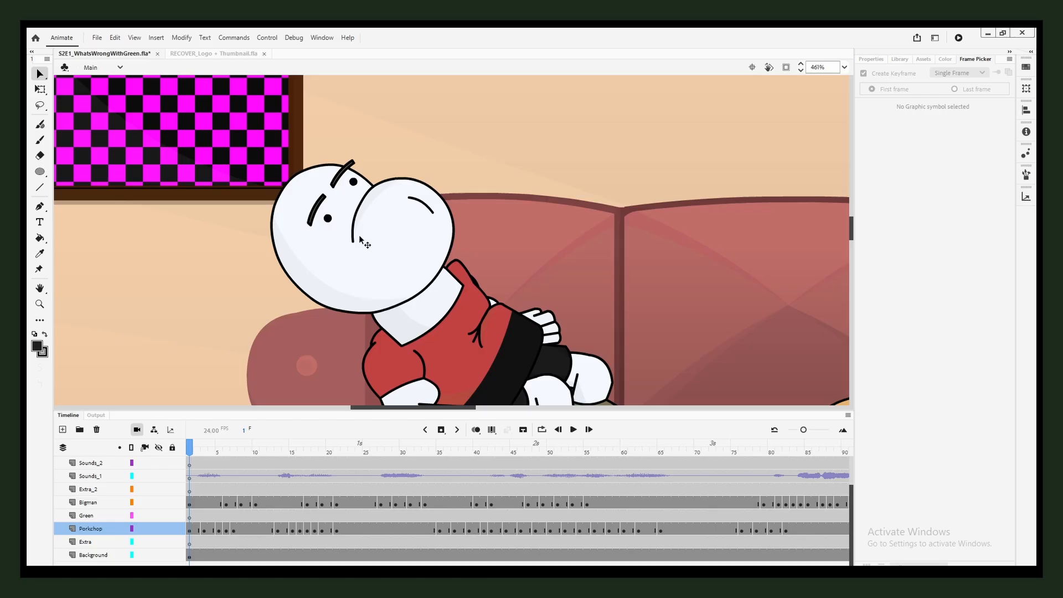
Open Porkchop's looping eyes symbol, scrub through its blink frames, and return to the Main scene.
click(326, 217)
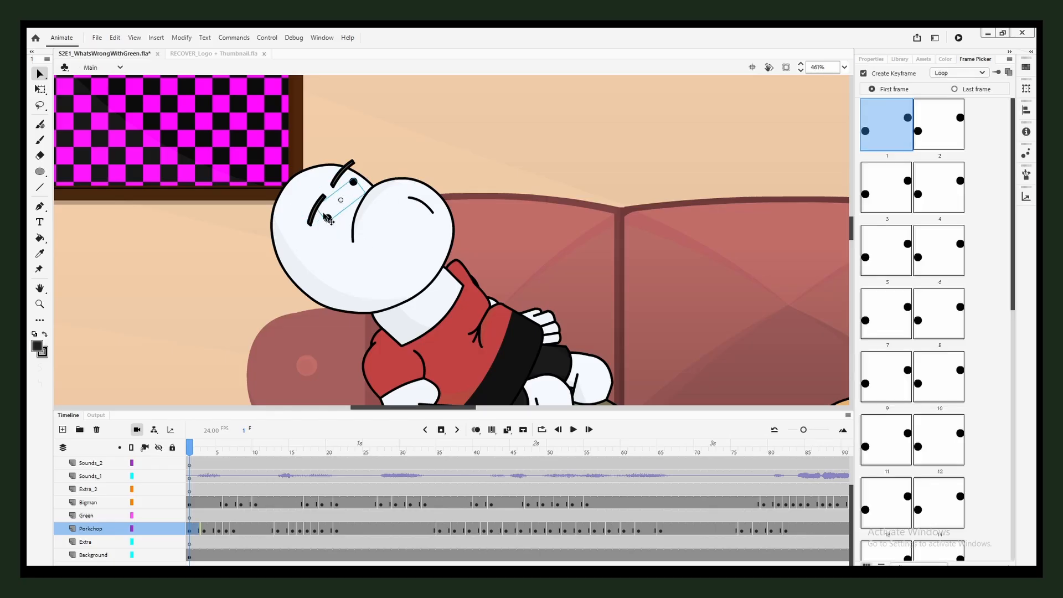
double_click(330, 222)
drag(238, 450, 410, 443)
click(117, 67)
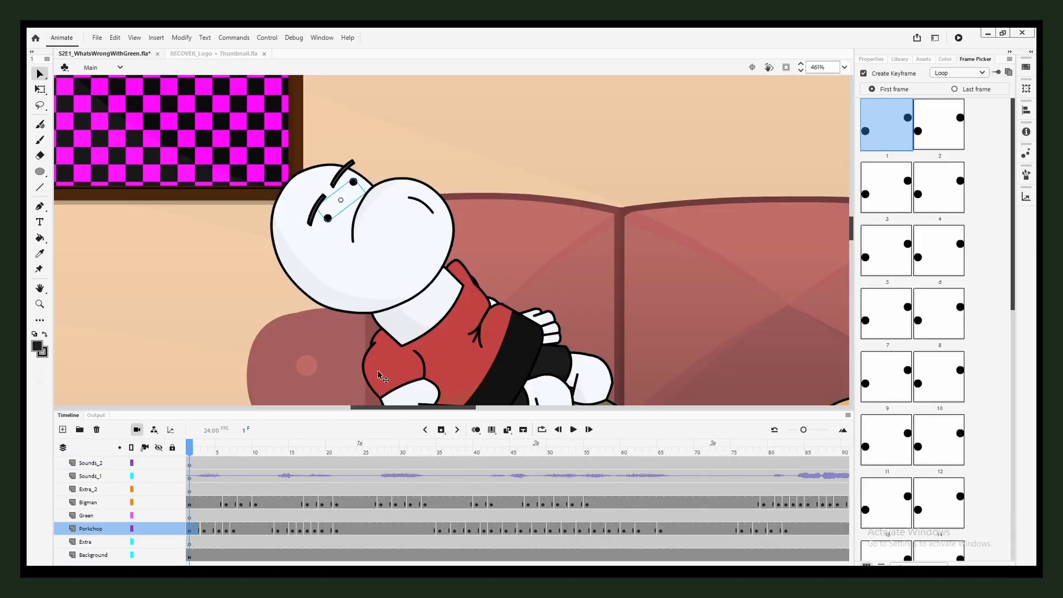
Scrub the Main scene to frame 21, go back to frame 3, and examine Porkchop's couch pose at frame 8.
scroll(377, 370, down, 3)
drag(378, 377, 241, 260)
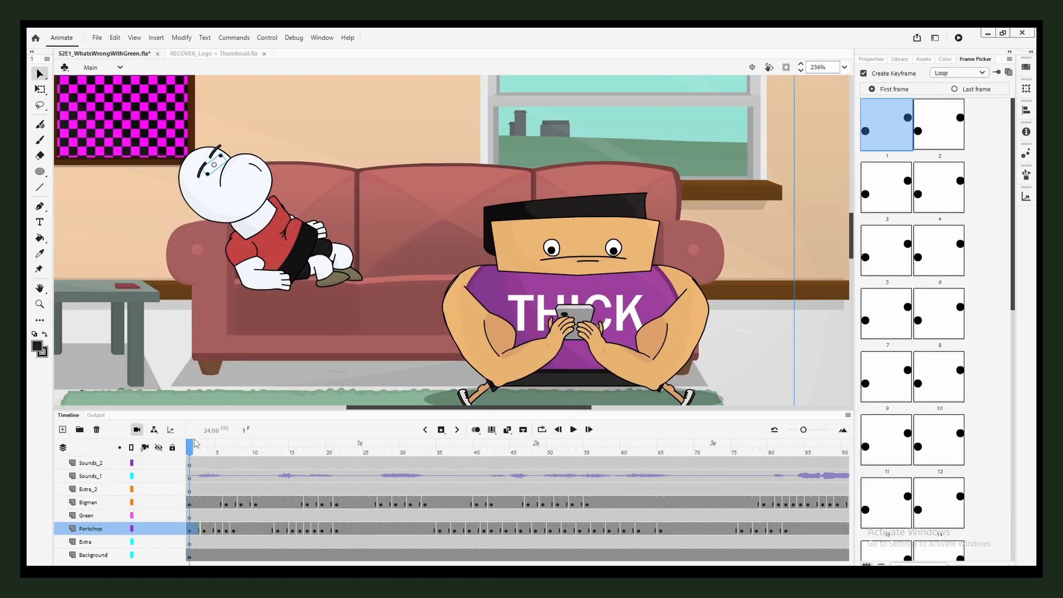
drag(194, 450, 337, 449)
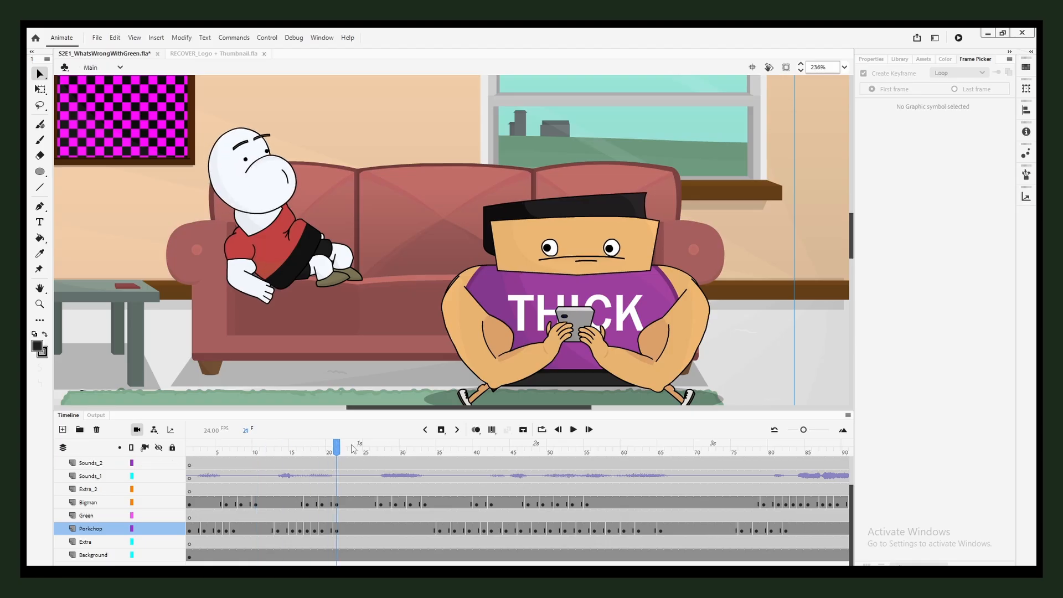
click(204, 450)
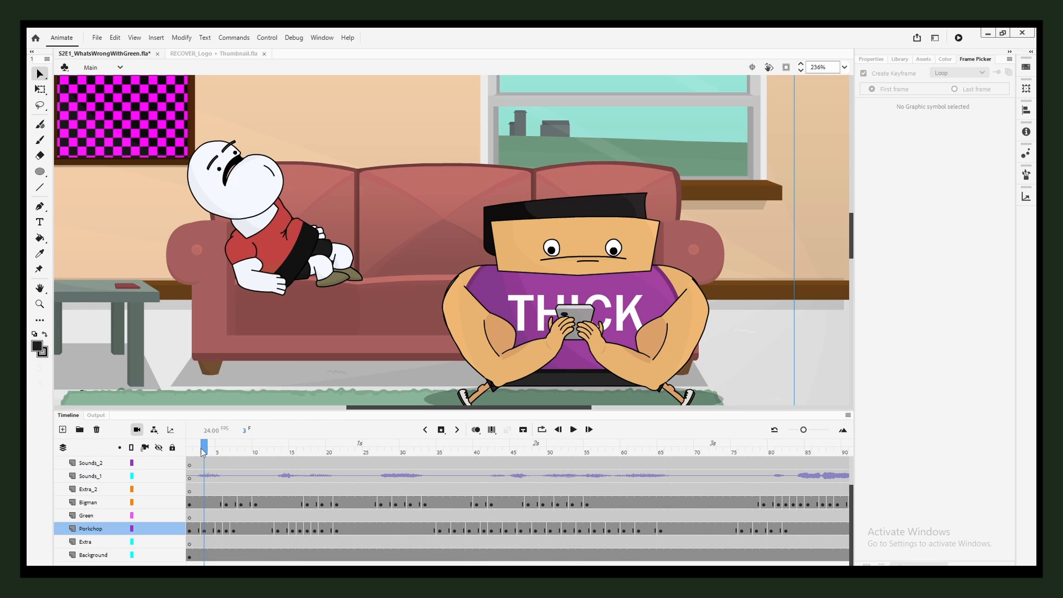
drag(204, 450, 241, 451)
ctrl+scroll(268, 324, up, 3)
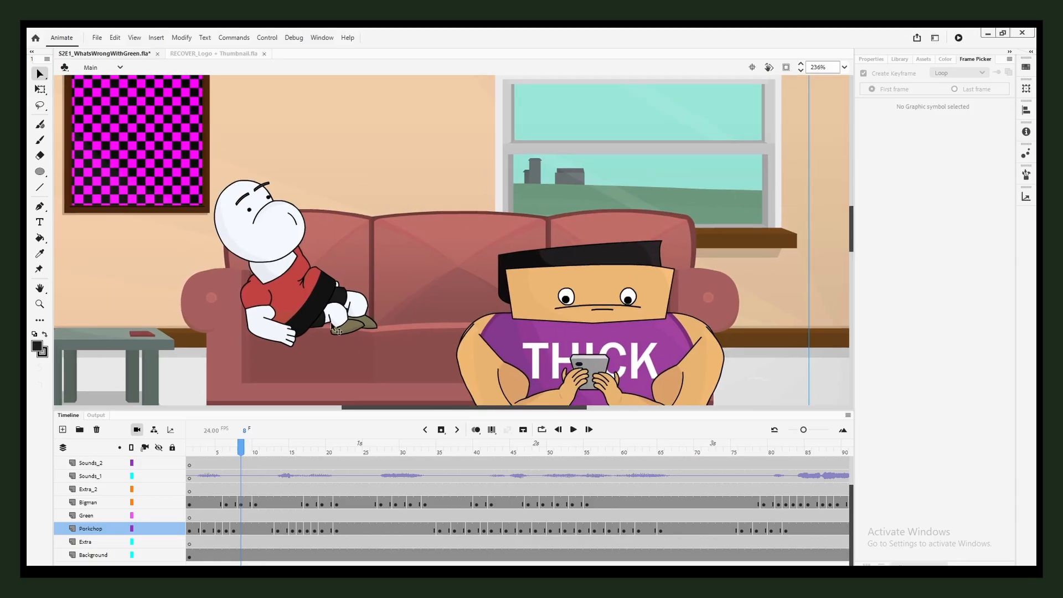
ctrl+scroll(268, 324, up, 3)
drag(418, 359, 444, 372)
drag(470, 137, 455, 156)
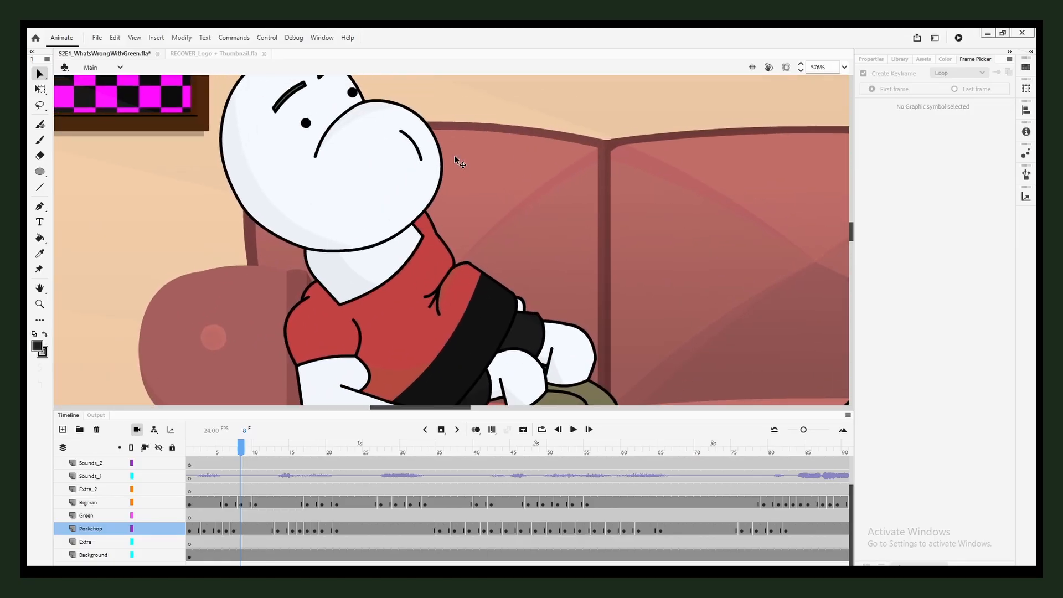
ctrl+scroll(454, 156, down, 2)
drag(455, 158, 417, 200)
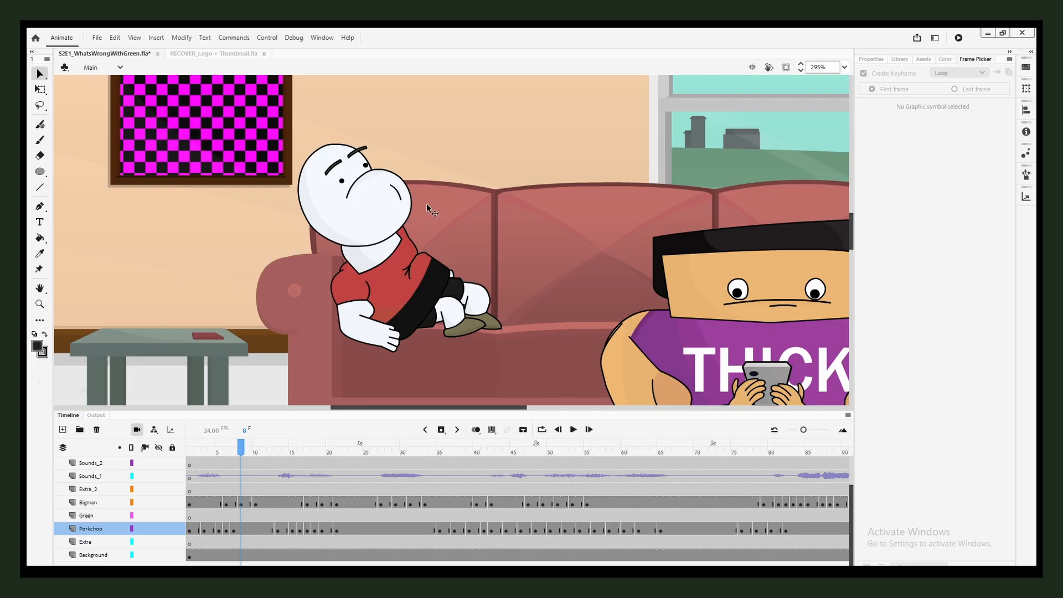
Lock every layer except Porkchop, select his body parts at frame 8 for free transforming, and examine his arm's Frame Picker poses.
key(q)
click(172, 449)
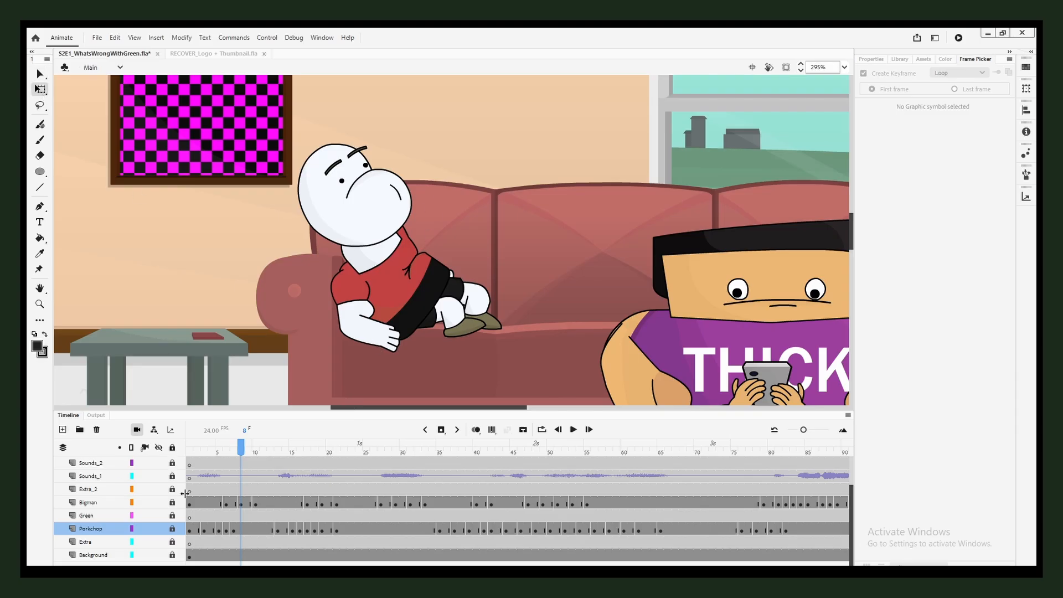
click(172, 528)
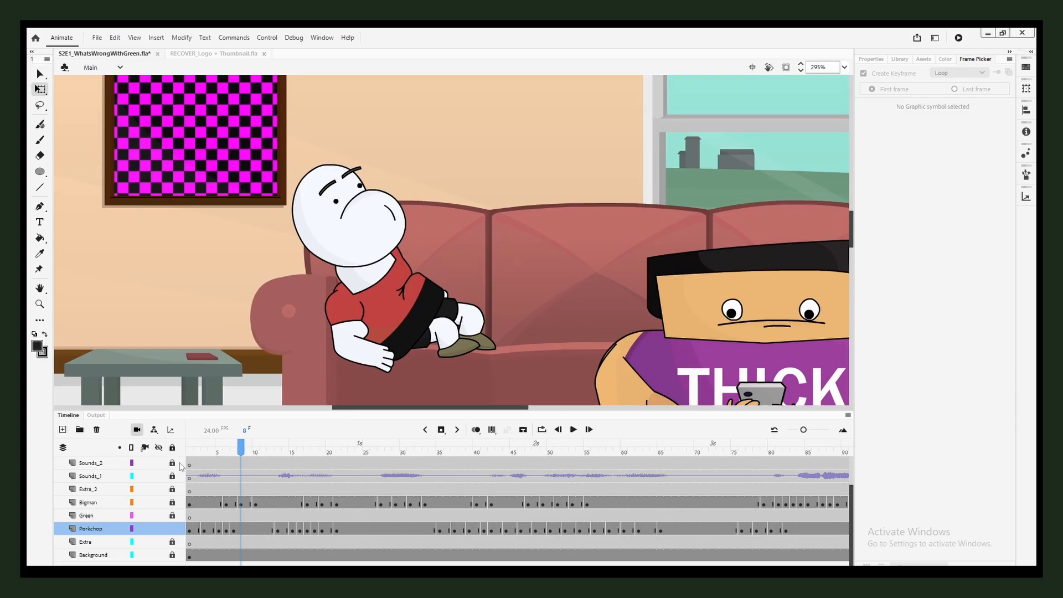
drag(233, 145, 424, 314)
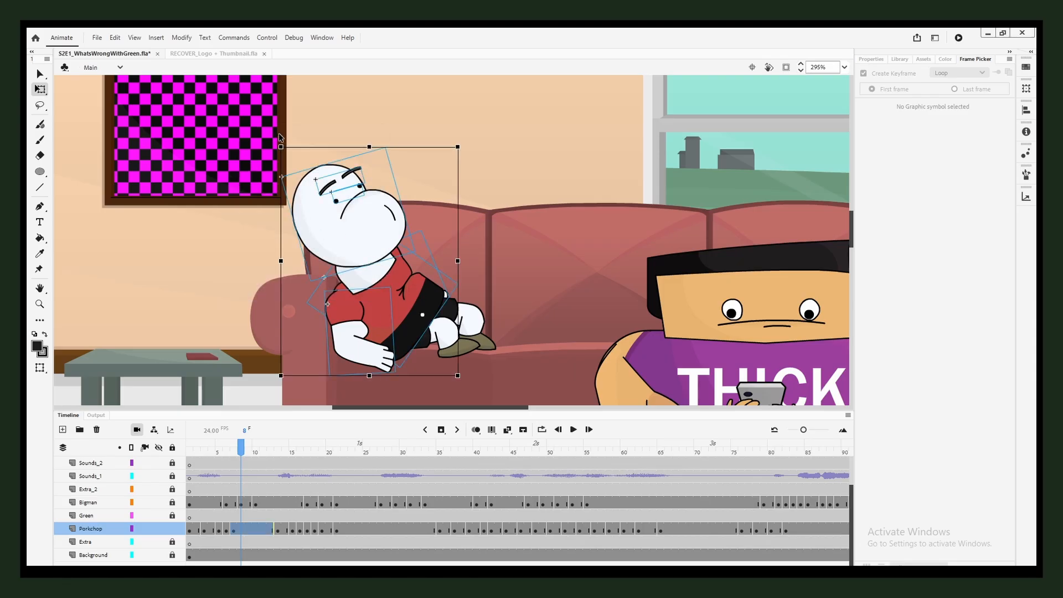
drag(281, 143, 289, 140)
click(395, 368)
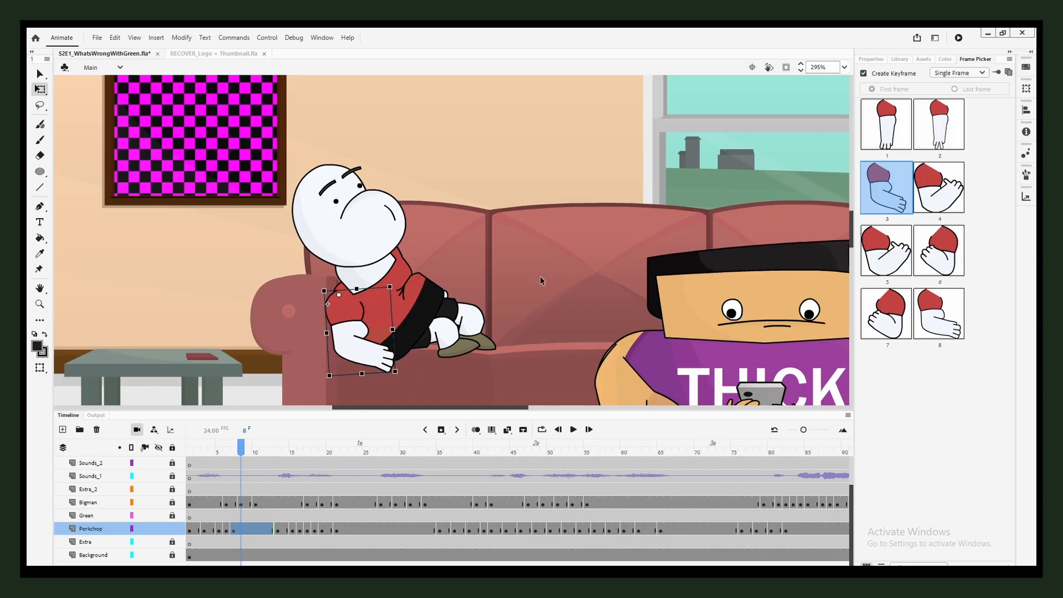
click(524, 291)
Unlock all layers, open Bigman's eyes symbol to view its frames, and return to the Main scene.
scroll(523, 288, down, 5)
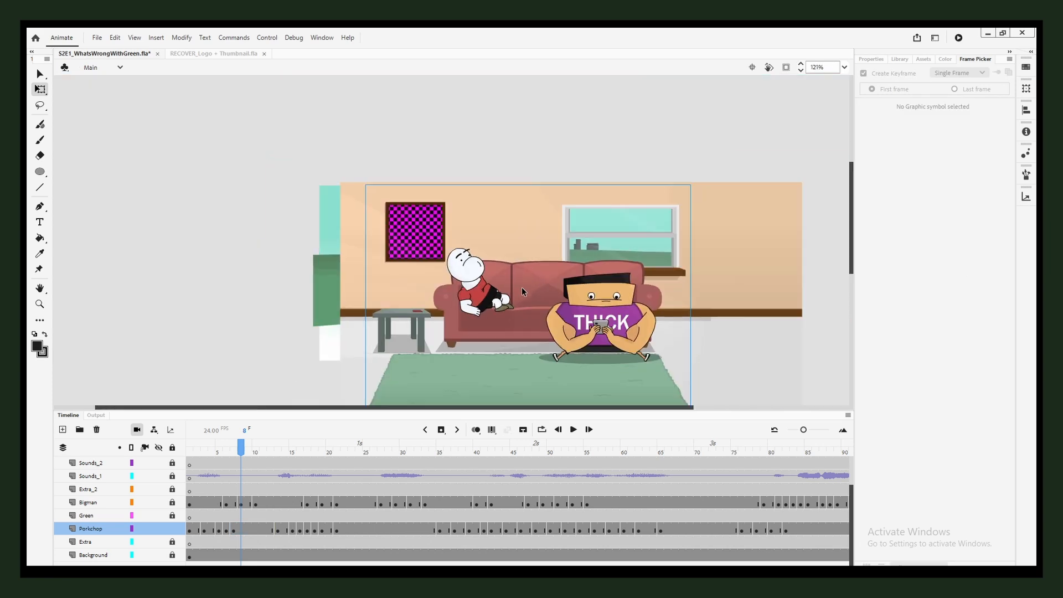
drag(524, 286, 392, 250)
scroll(475, 262, up, 3)
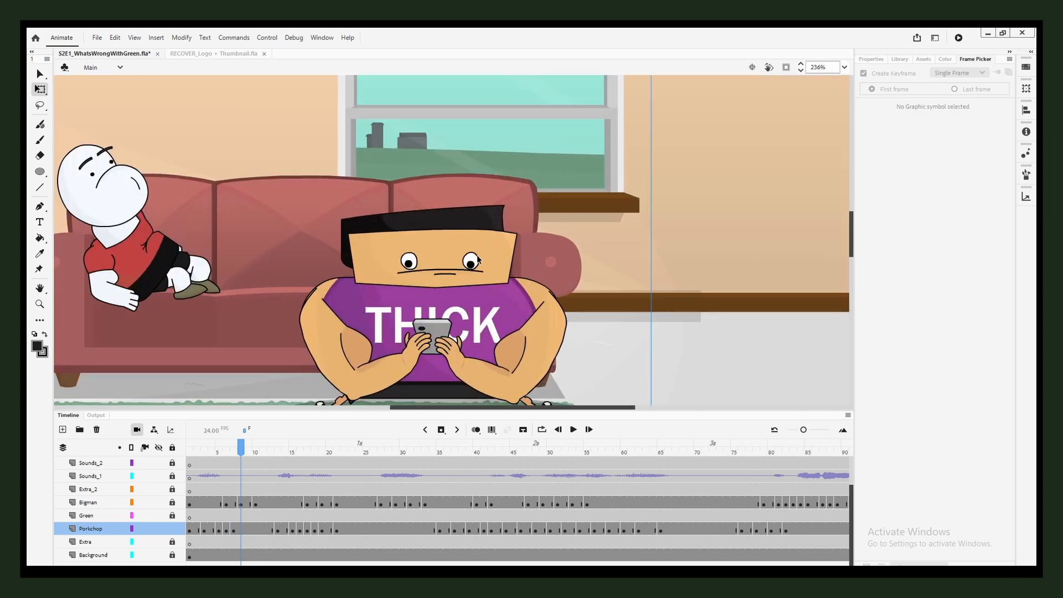
click(176, 448)
click(176, 447)
double_click(413, 257)
mouse_move(191, 450)
mouse_down()
mouse_move(258, 443)
mouse_move(199, 437)
mouse_move(258, 435)
mouse_move(192, 437)
mouse_move(288, 432)
mouse_move(189, 431)
mouse_up()
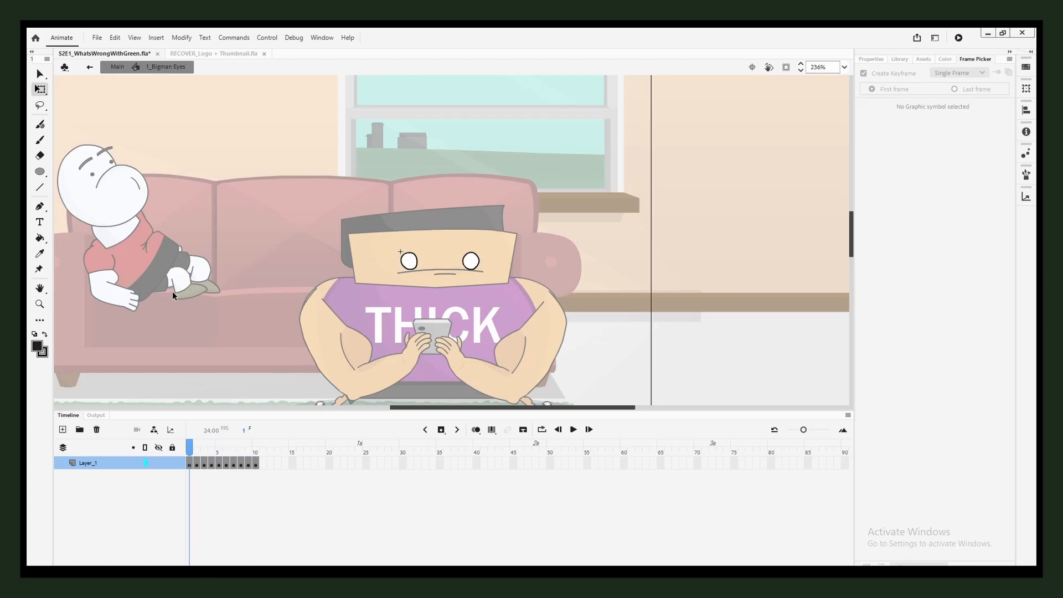
click(117, 67)
View the Main scene at frame 181, examine the camera keyframe at frame 145, and scrub back through the timeline.
scroll(604, 249, down, 3)
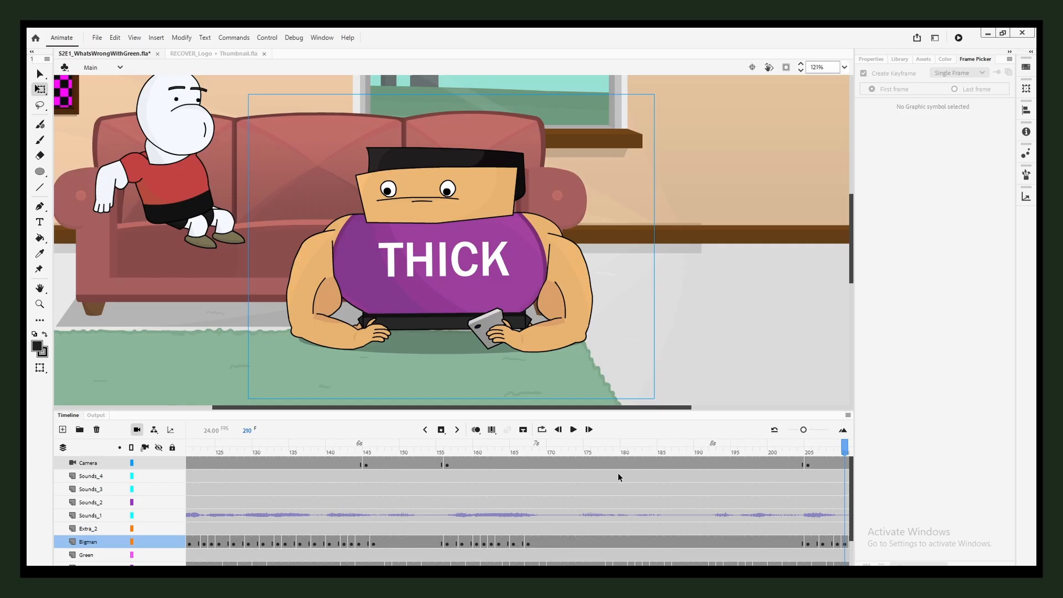
click(632, 452)
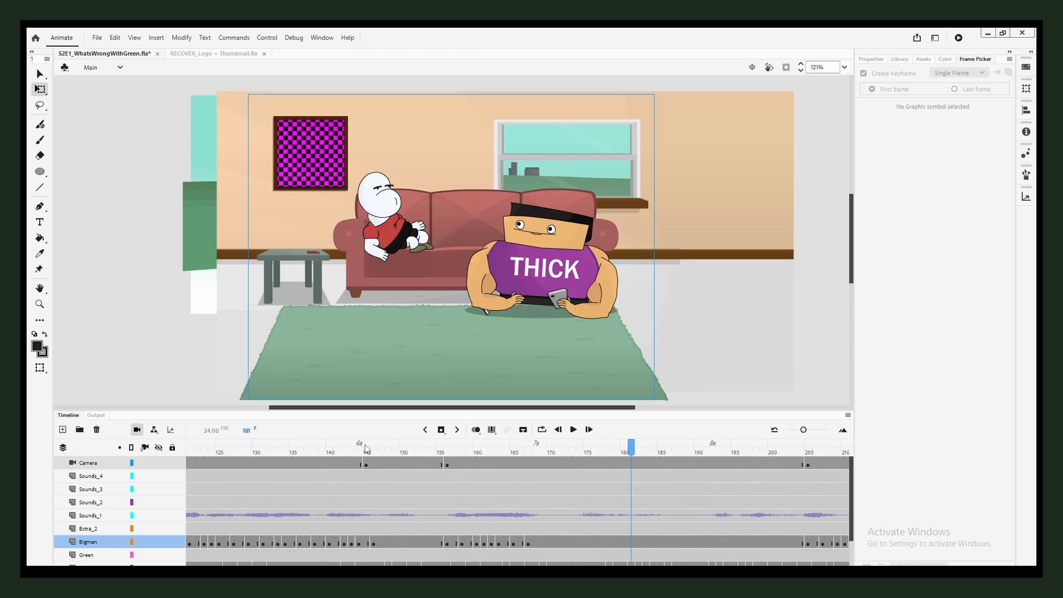
click(366, 465)
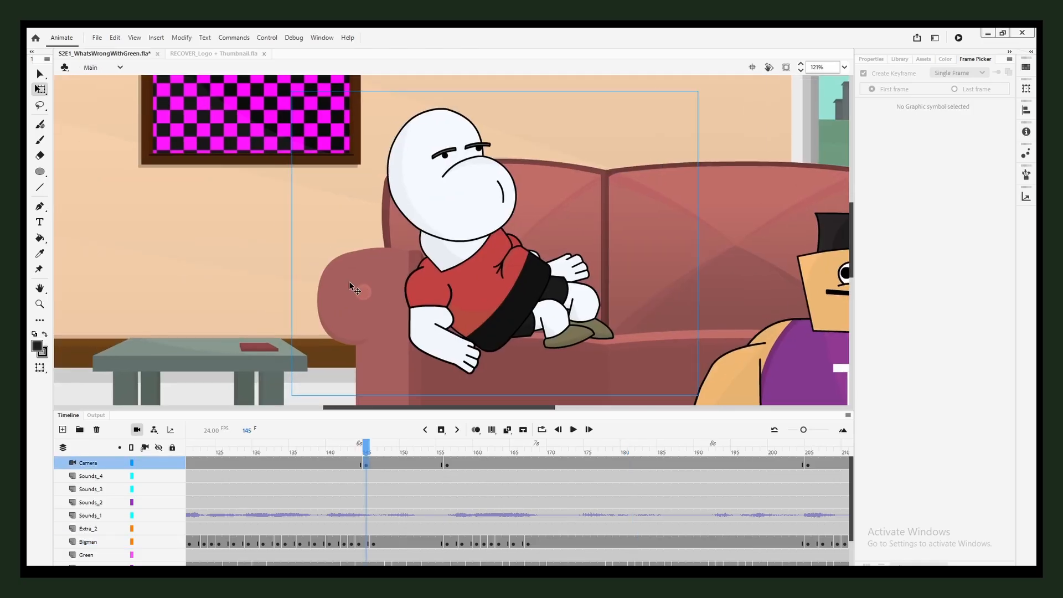
drag(242, 450, 42, 455)
Compare the scene with the camera off and on at frames 240 and 129, leaving the camera off.
click(138, 430)
drag(213, 457, 906, 434)
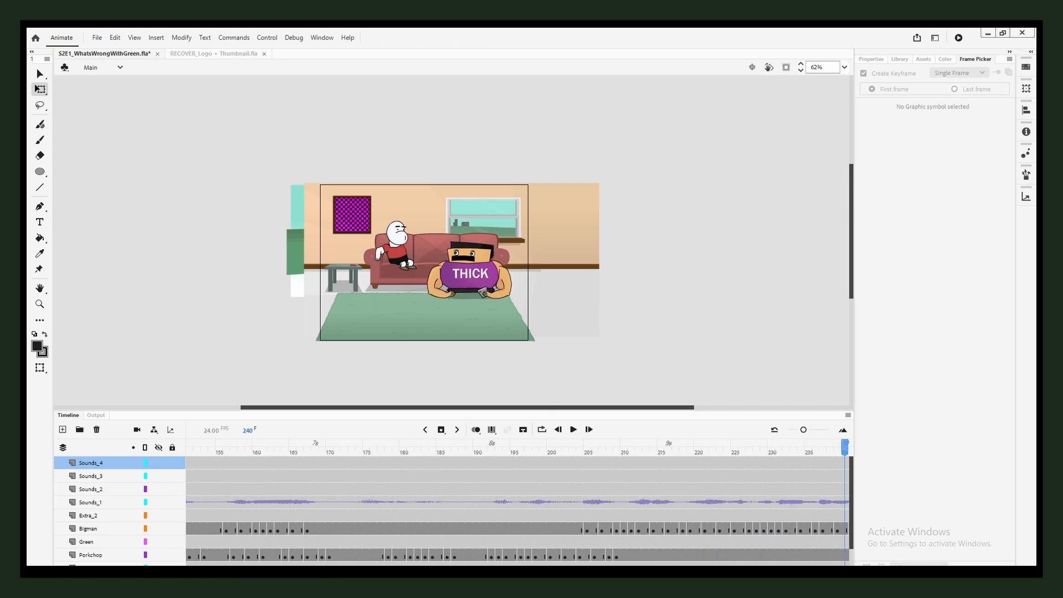
click(137, 430)
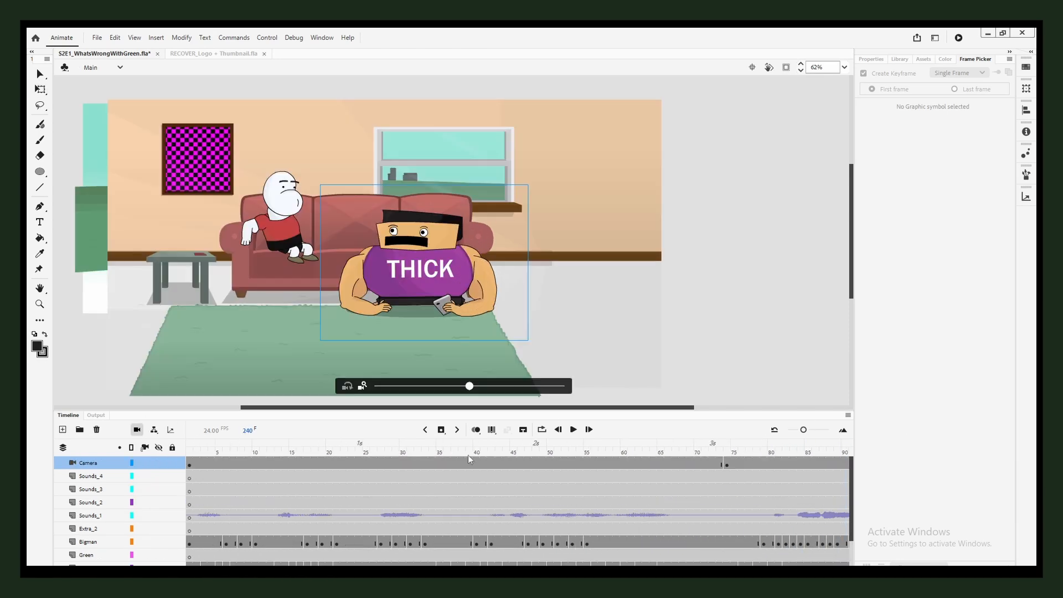
drag(624, 451, 545, 449)
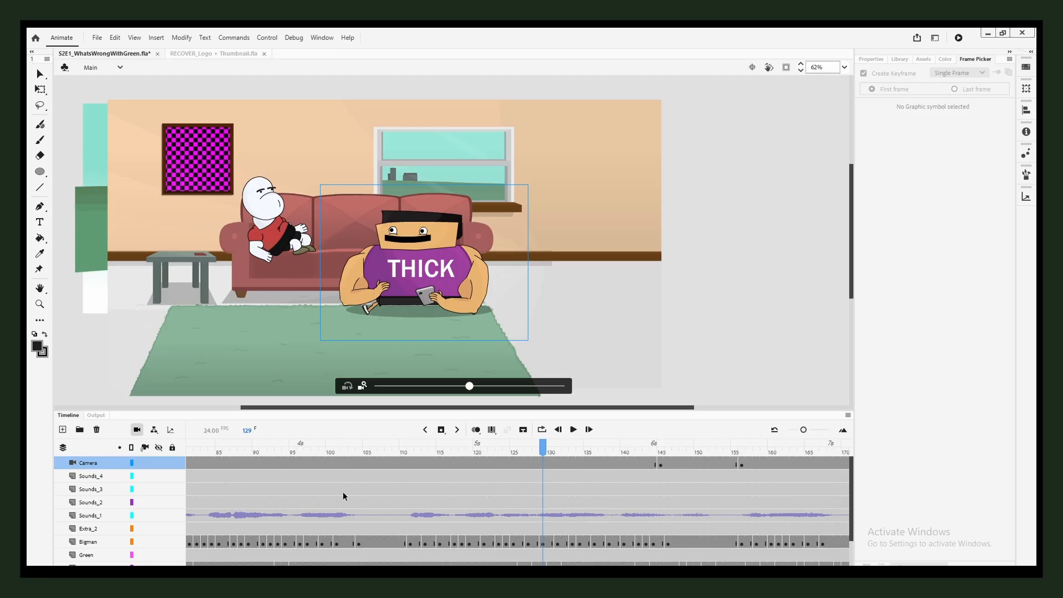
click(138, 430)
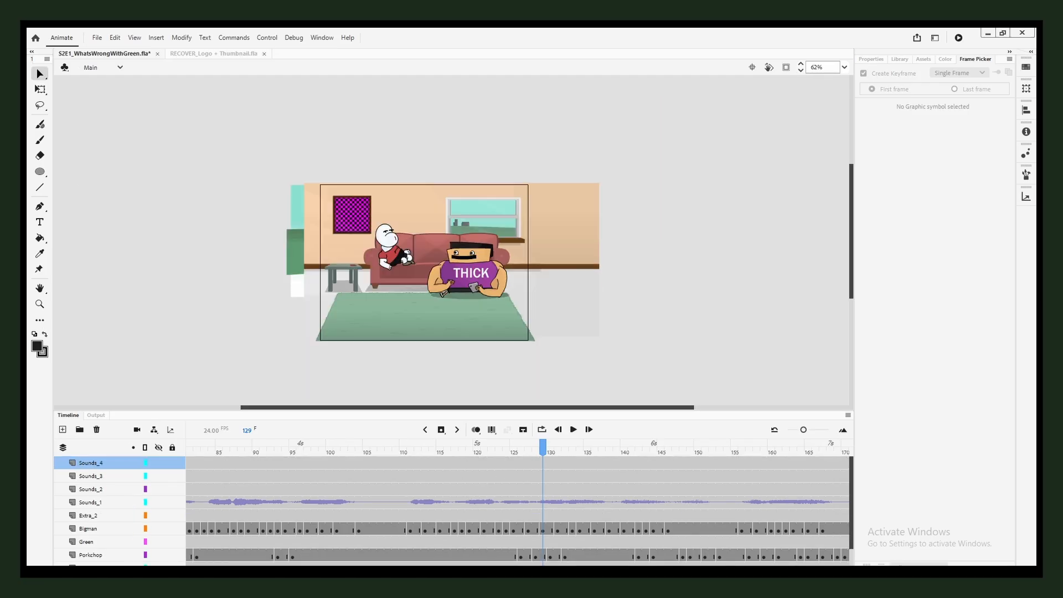
Scrub the Main scene to frame 466, select the car's smoke shape, and scrub the driving shot to frame 489.
drag(718, 449, 668, 448)
click(324, 452)
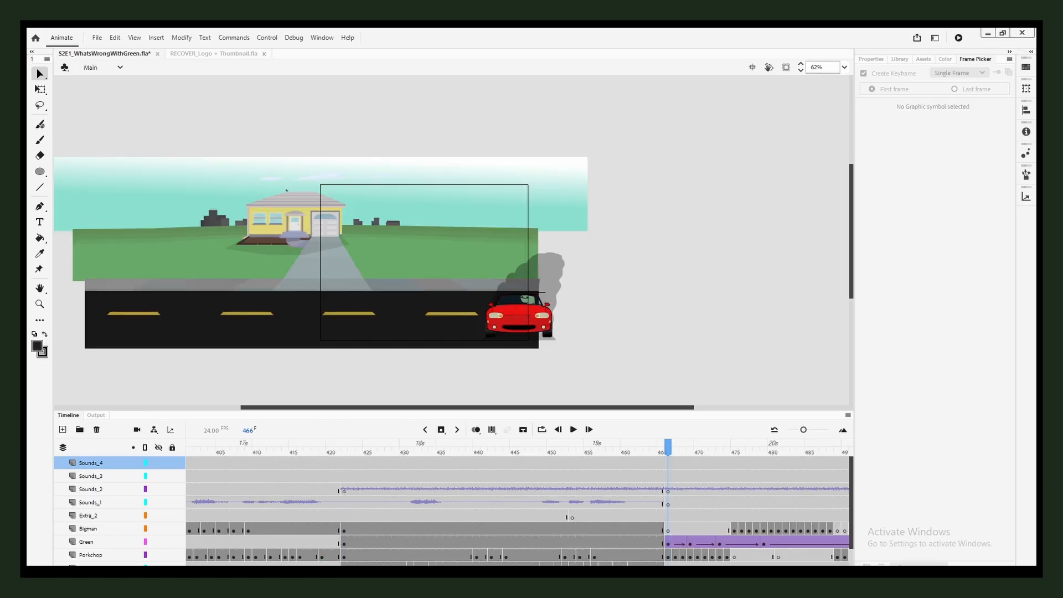
click(559, 290)
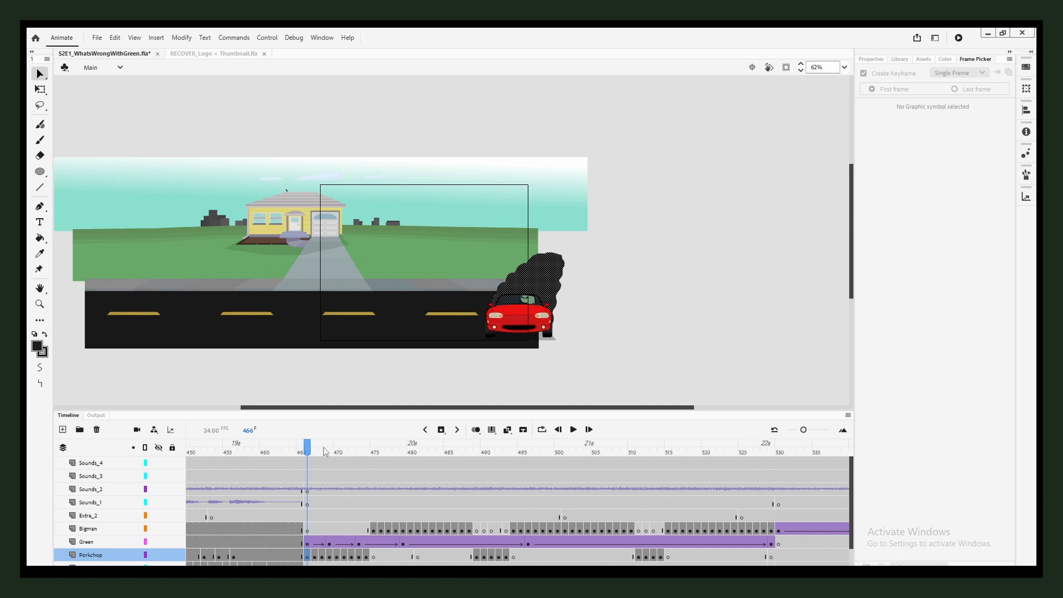
drag(325, 452, 476, 447)
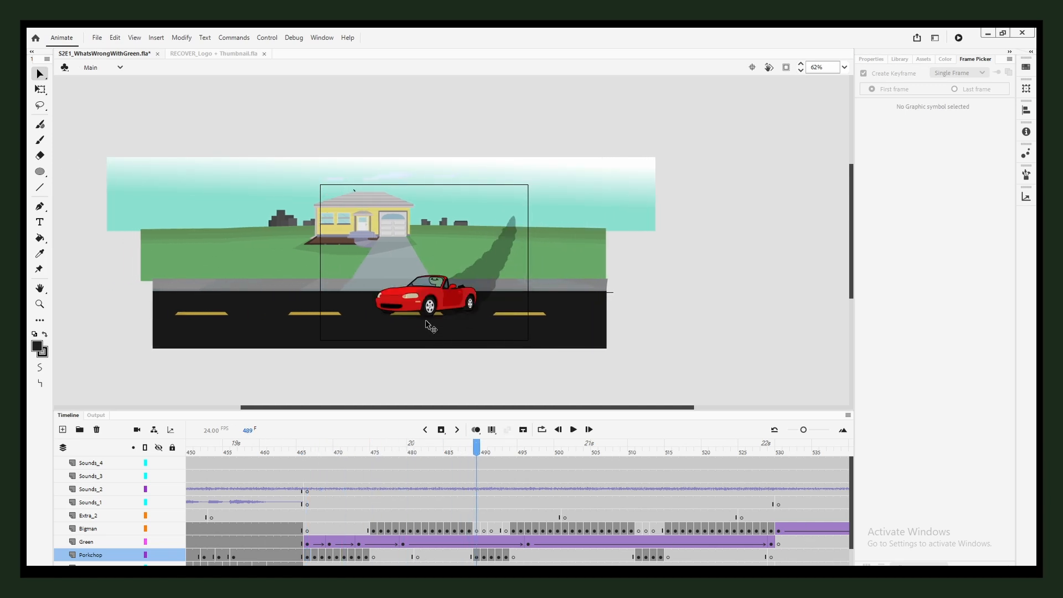
Open the MiataSpin_Green symbol and scrub through the car's rotation frames, stopping at frame 5.
double_click(421, 296)
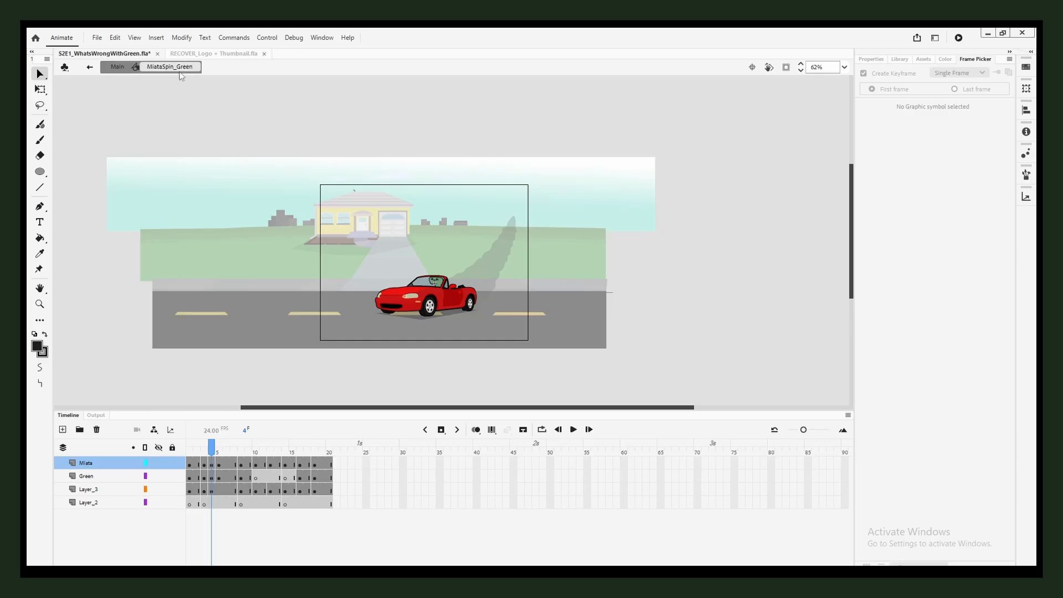
scroll(436, 301, up, 5)
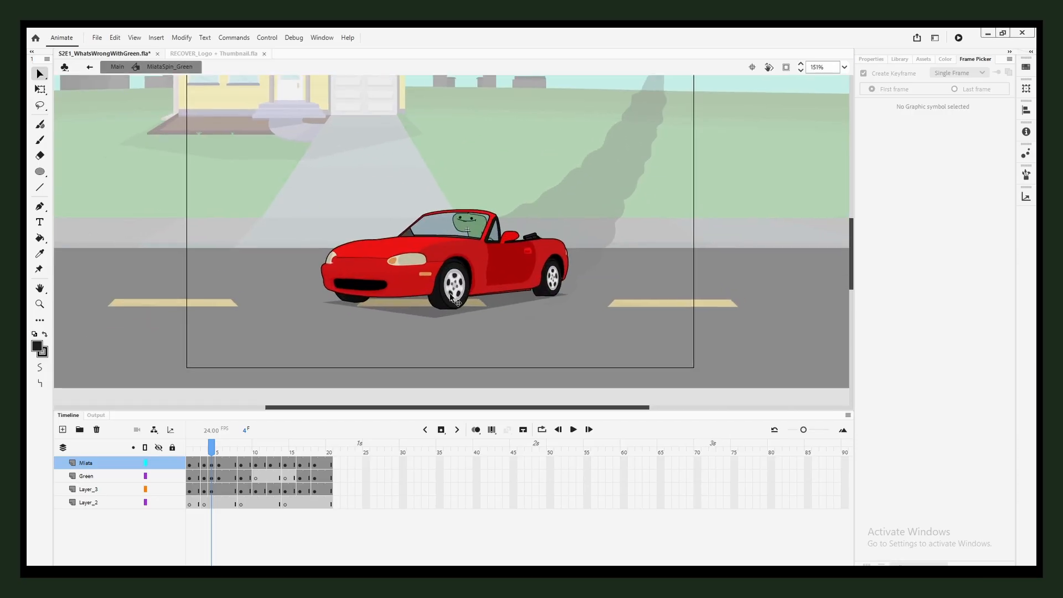
click(194, 454)
mouse_move(193, 453)
mouse_down()
mouse_move(327, 453)
mouse_move(211, 454)
mouse_up()
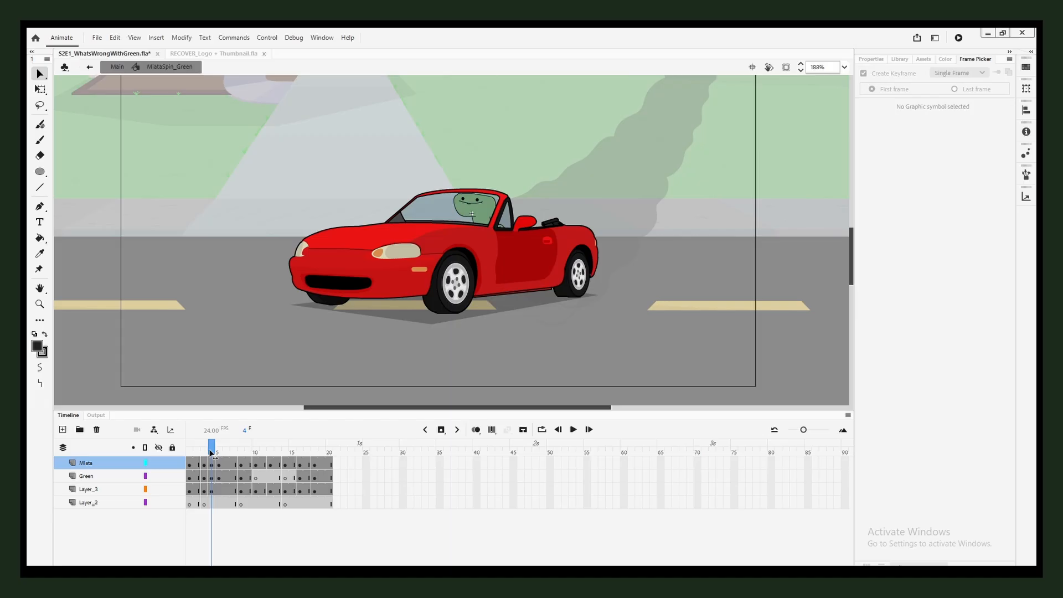
drag(211, 453, 241, 446)
drag(293, 446, 222, 448)
click(238, 383)
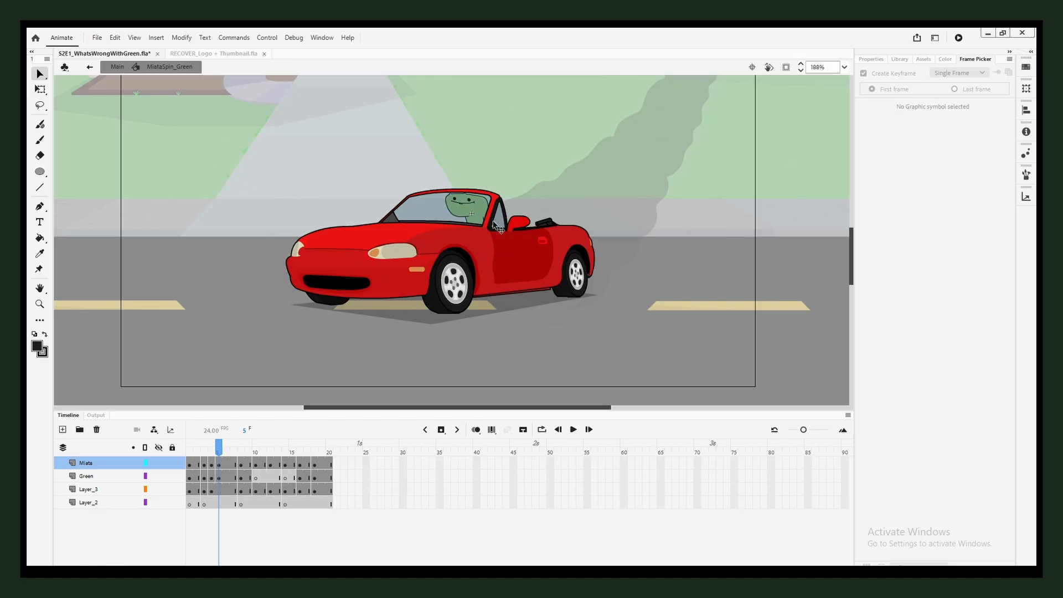
Examine the car drawing up close, play the spin from frame 1, and return to the Main scene.
drag(362, 241, 344, 251)
scroll(343, 252, up, 3)
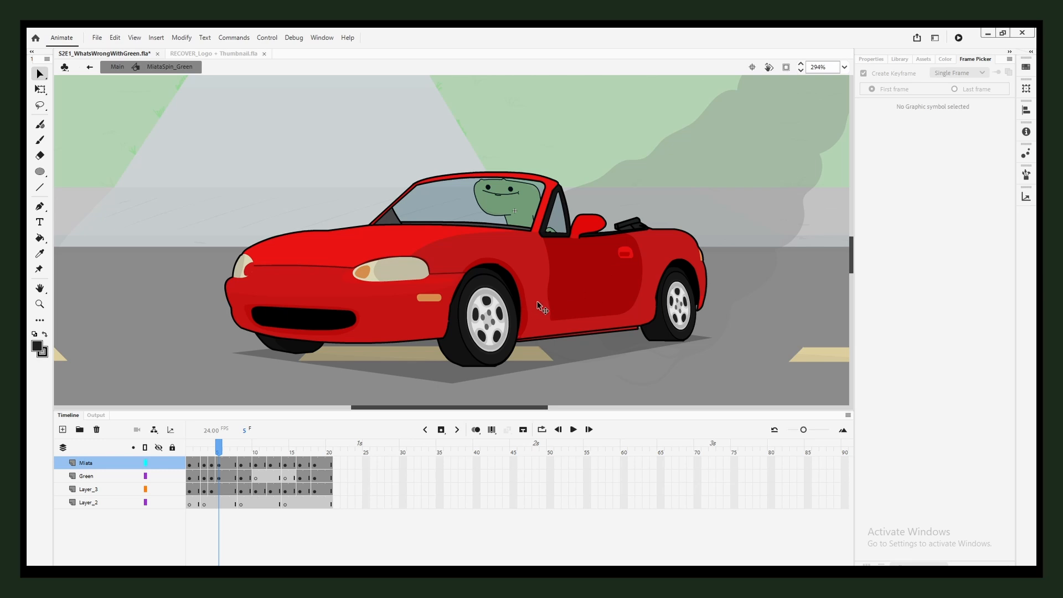
scroll(386, 285, down, 4)
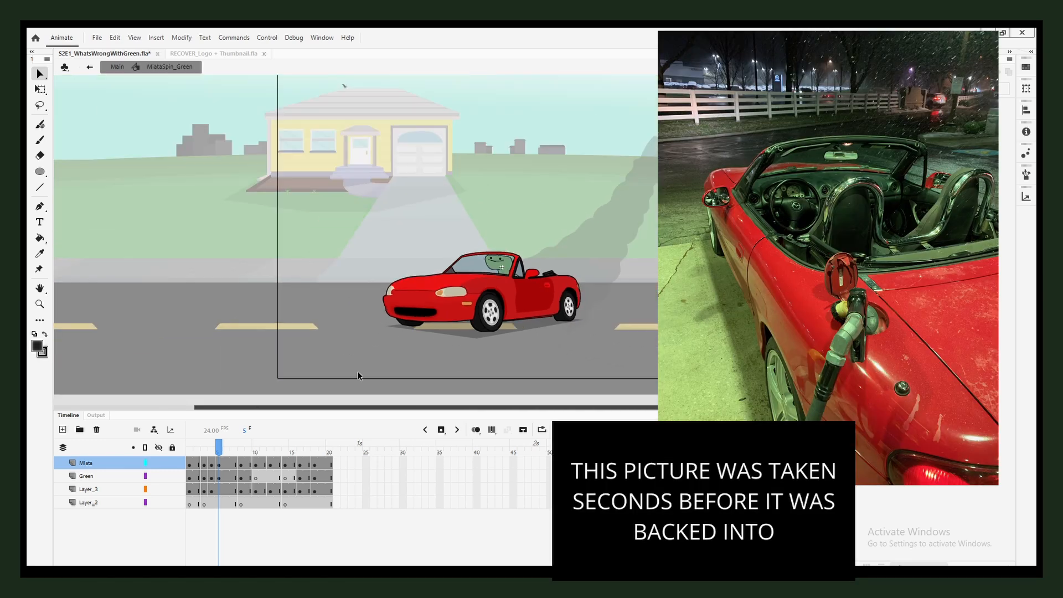
drag(212, 451, 190, 448)
key(Return)
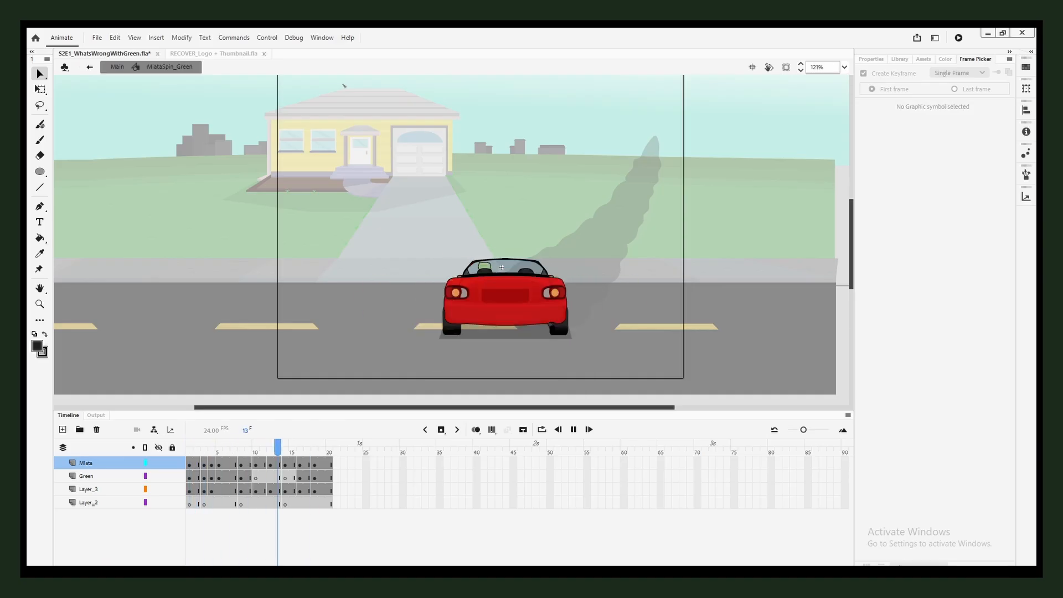
click(118, 67)
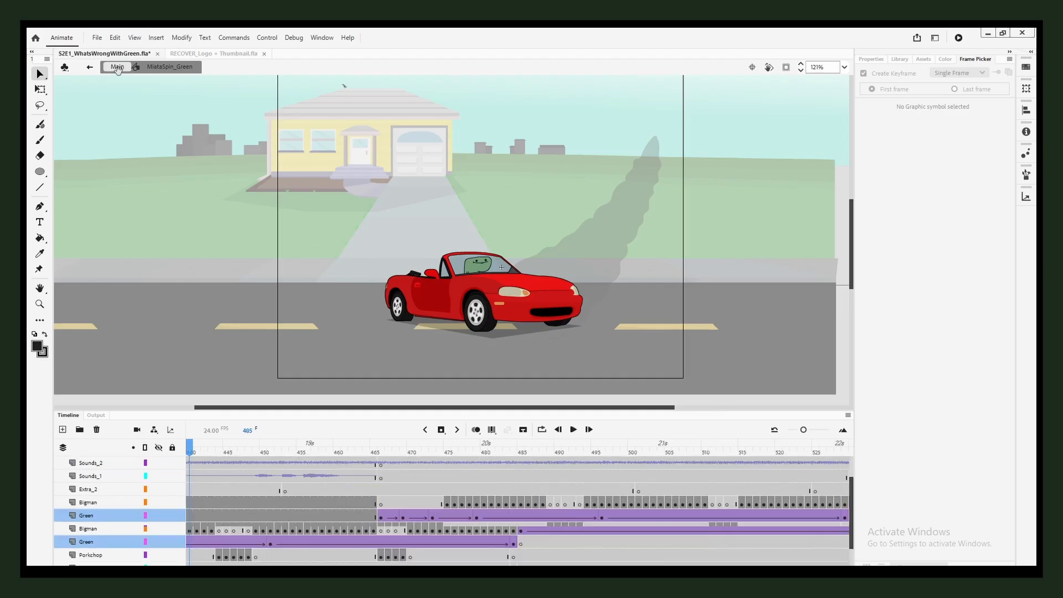
Scrub the Main scene to frame 561, then play the car's front-view shot from frame 530 to the black background.
scroll(525, 333, down, 2)
drag(533, 481, 824, 477)
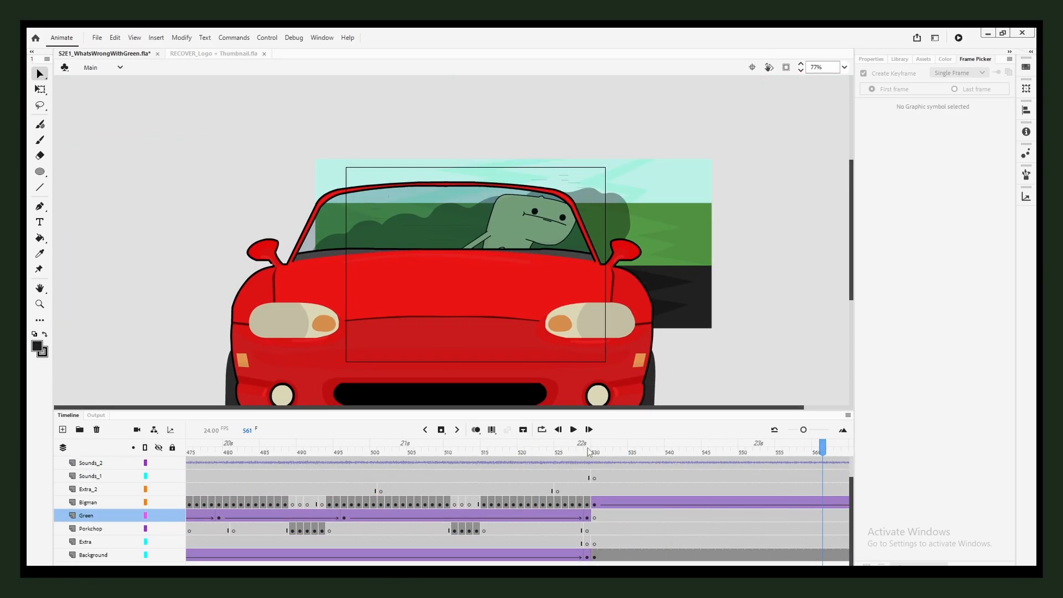
click(595, 451)
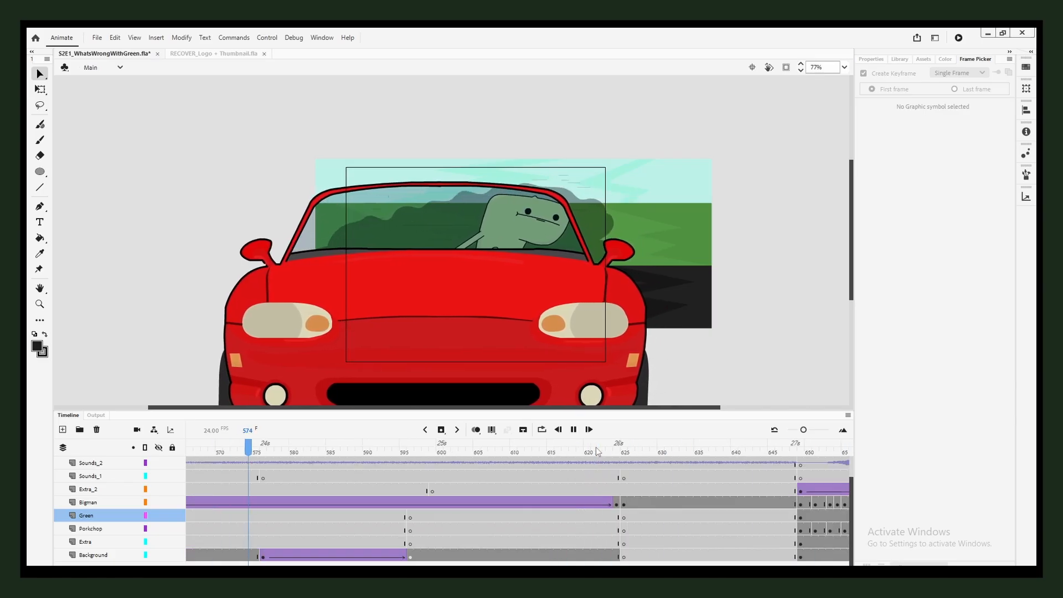
key(Return)
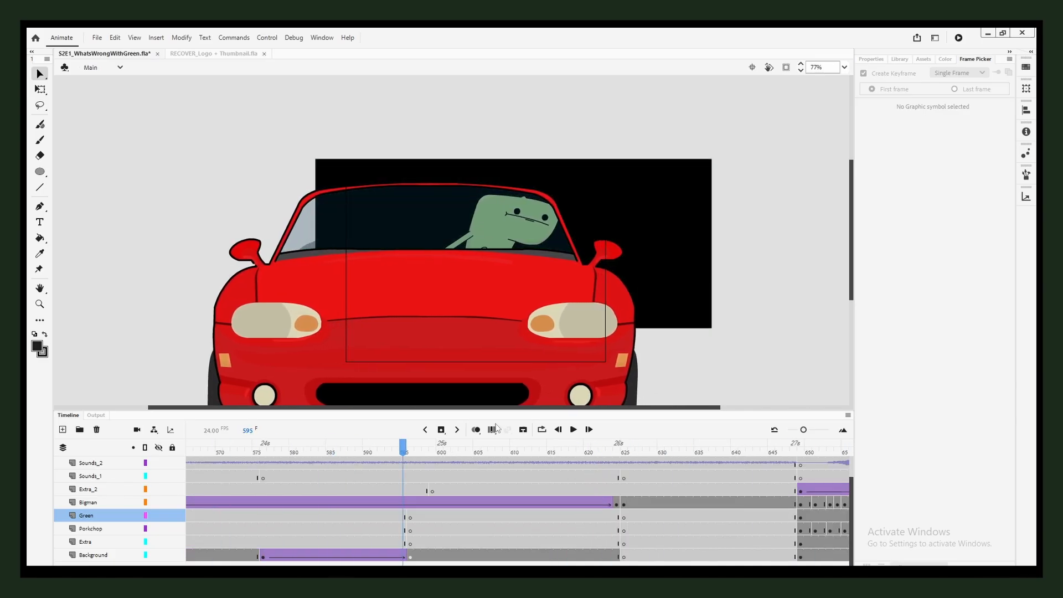
Open the Blur background symbol at frame 573, scrub its frames, inspect the passing house at frame 5, and return to Main.
click(241, 453)
double_click(645, 255)
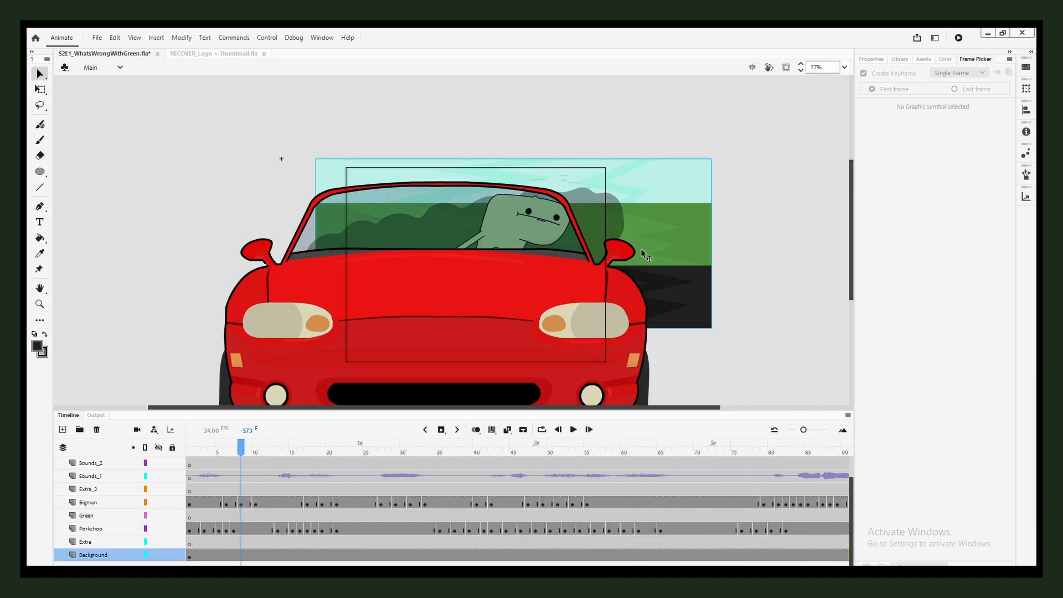
drag(218, 453, 190, 453)
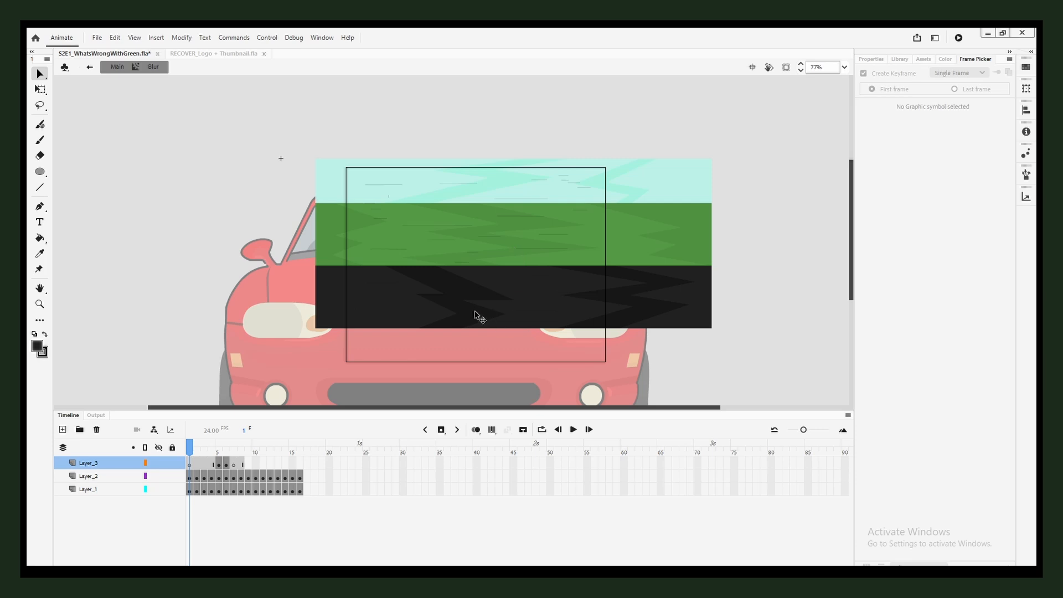
drag(208, 451, 222, 450)
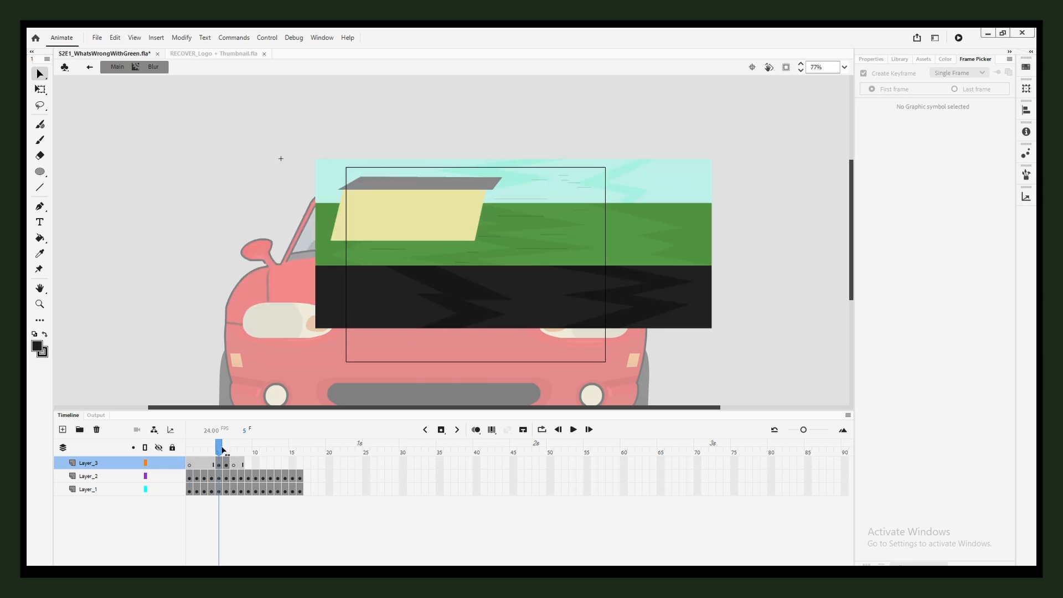
click(441, 202)
click(439, 187)
drag(220, 451, 204, 451)
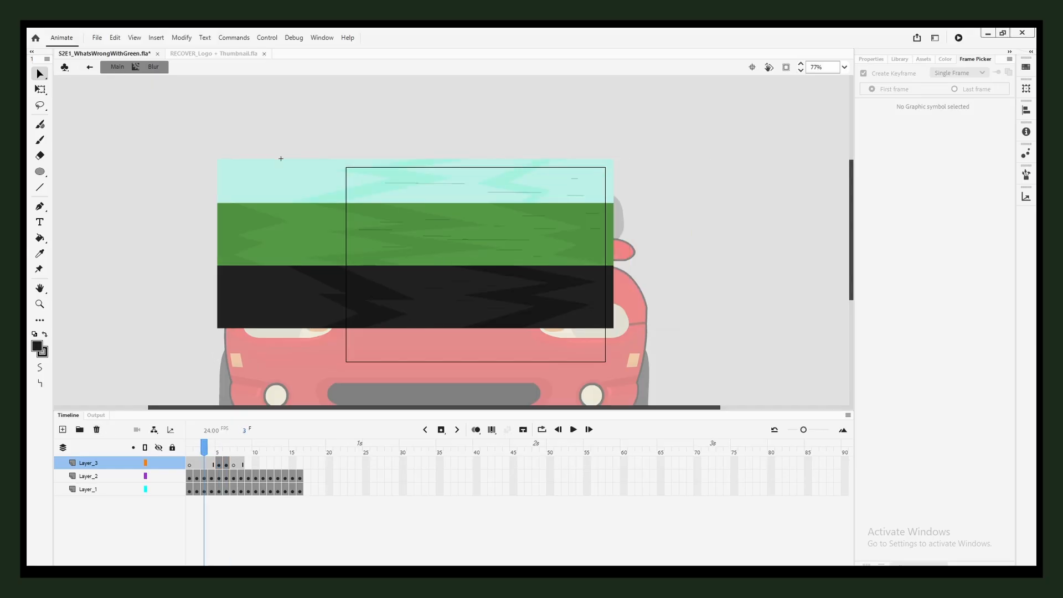
click(117, 68)
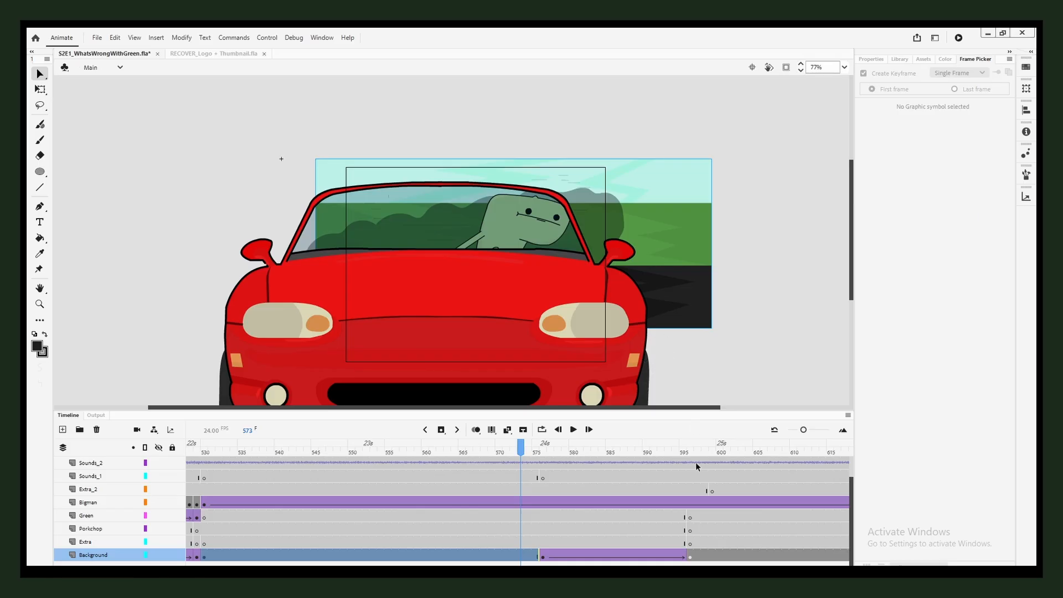
Scrub the Main scene to frame 632, select the start of the Sounds_3 clip, and scrub back to frame 597.
drag(538, 453, 869, 444)
scroll(662, 498, up, 1)
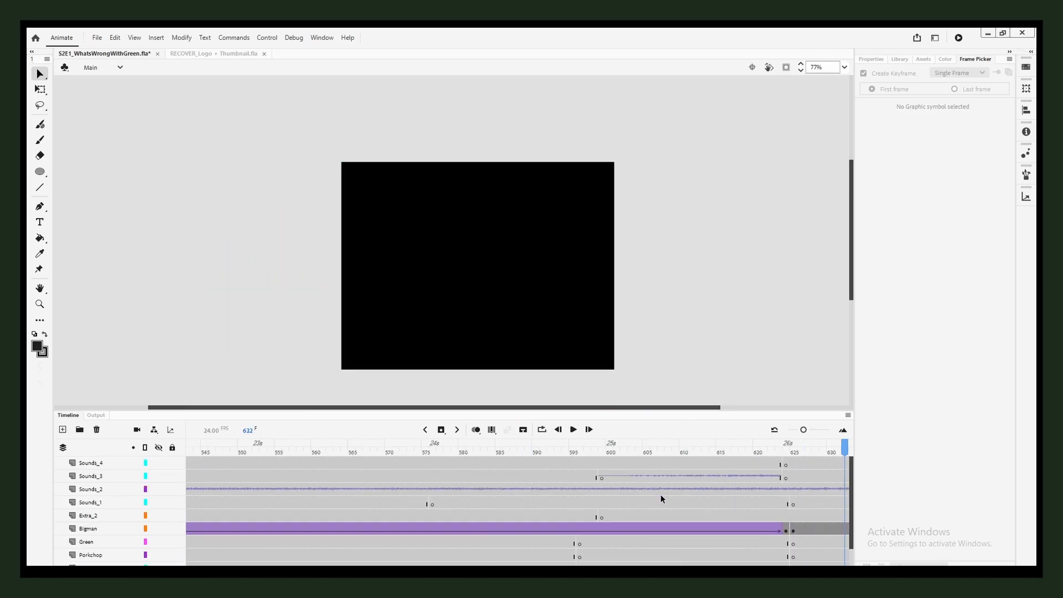
click(601, 478)
drag(603, 447, 591, 446)
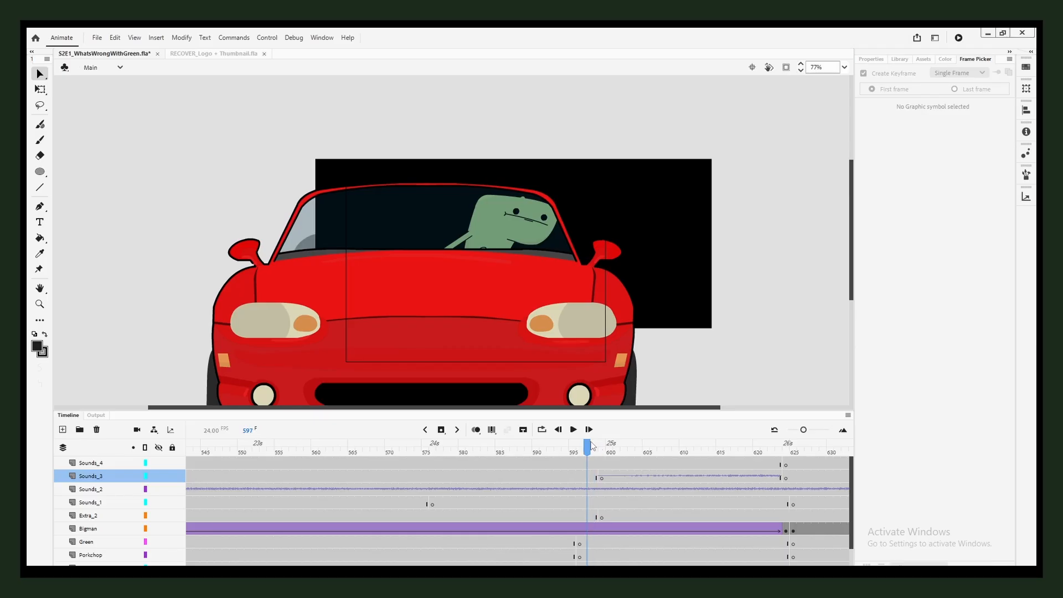
Play the Main scene from frame 597 to frame 650, then open the red car's Green_Driving symbol for a closer look.
key(Return)
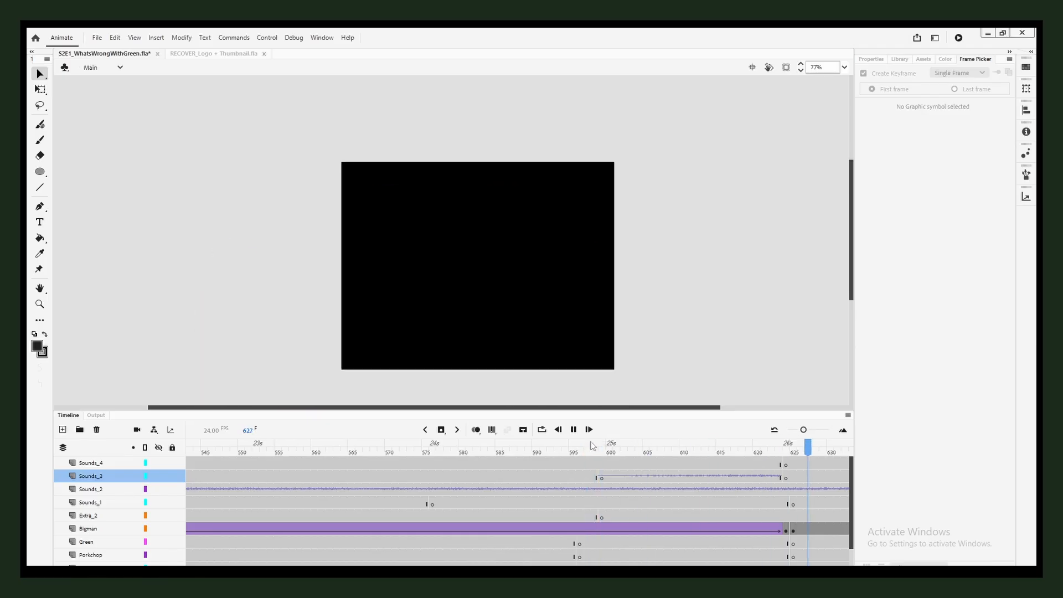
key(Return)
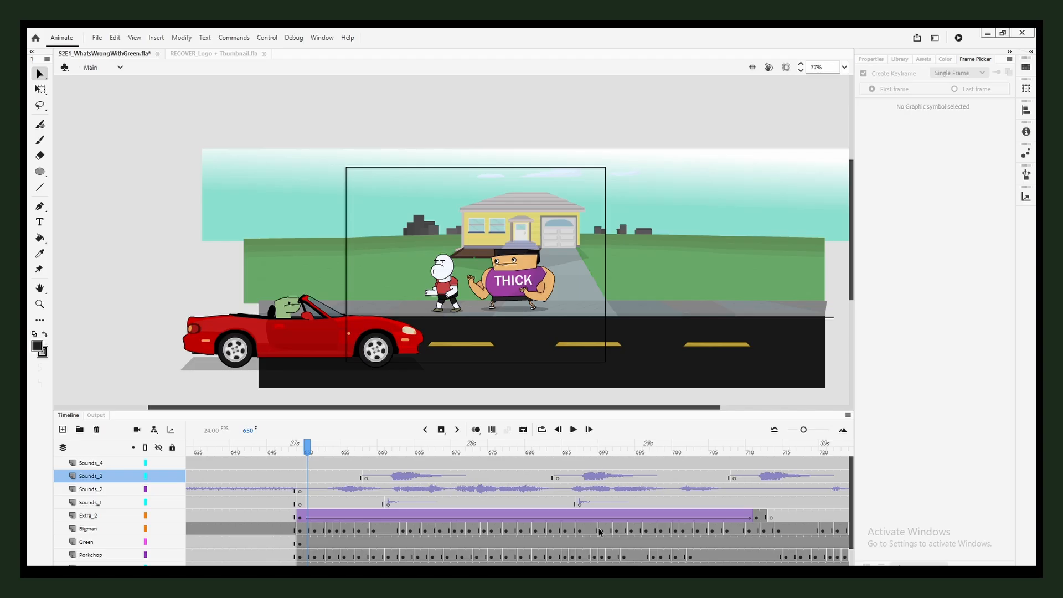
double_click(328, 339)
key(Return)
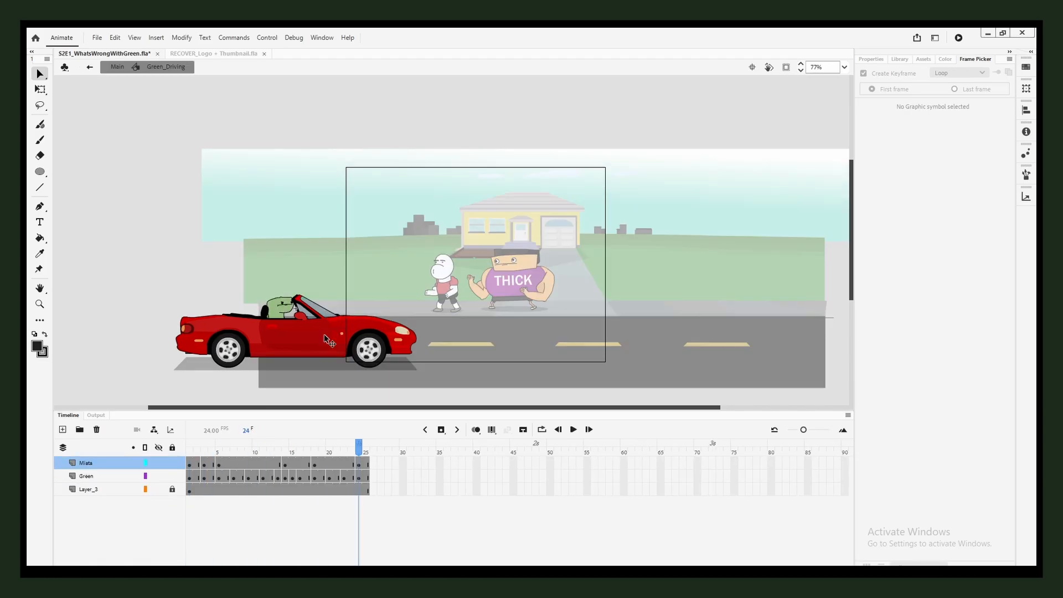
scroll(277, 336, up, 1)
scroll(276, 332, up, 3)
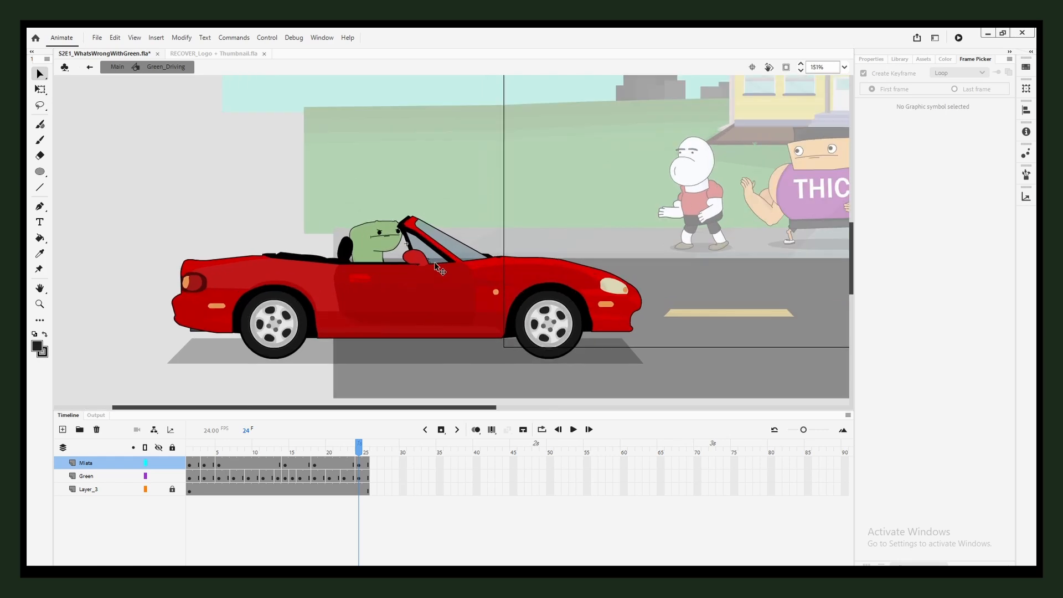
Scrub the Green_Driving symbol from frame 1, play it, and scrub back to frame 15.
click(189, 443)
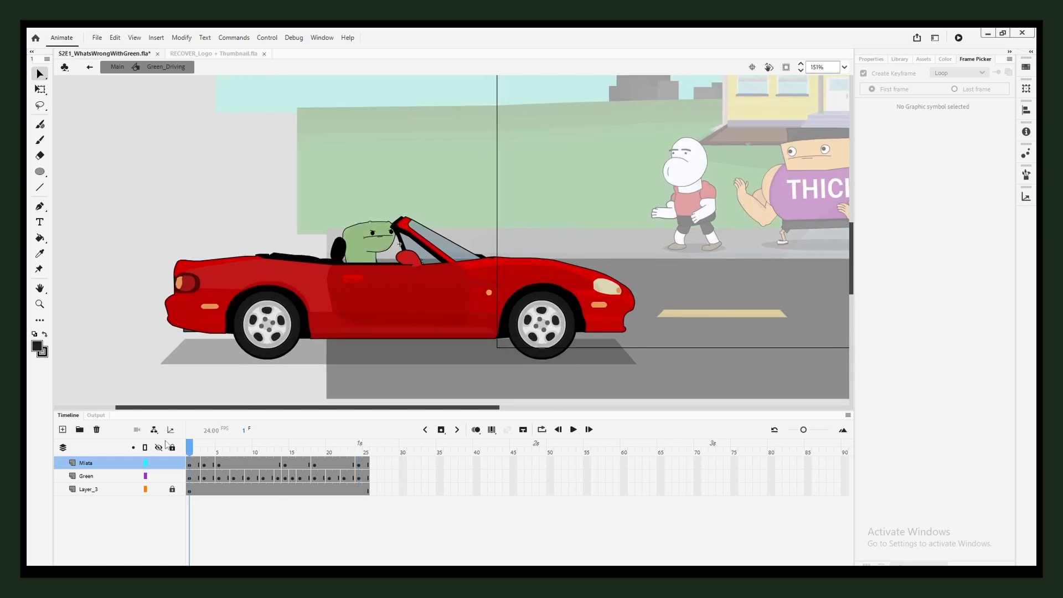
drag(191, 445, 293, 448)
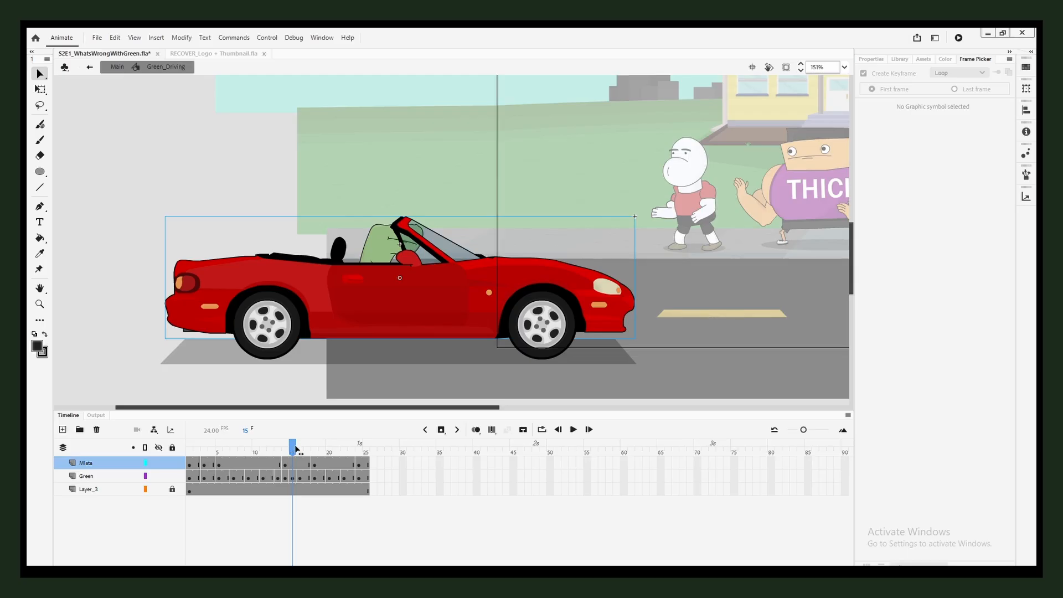
key(Return)
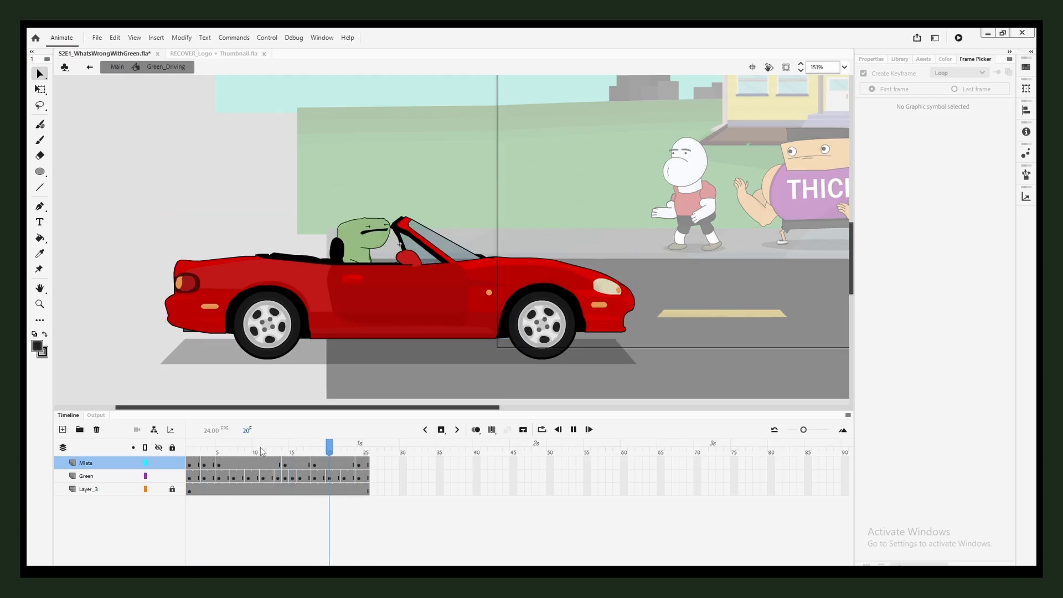
drag(262, 451, 290, 454)
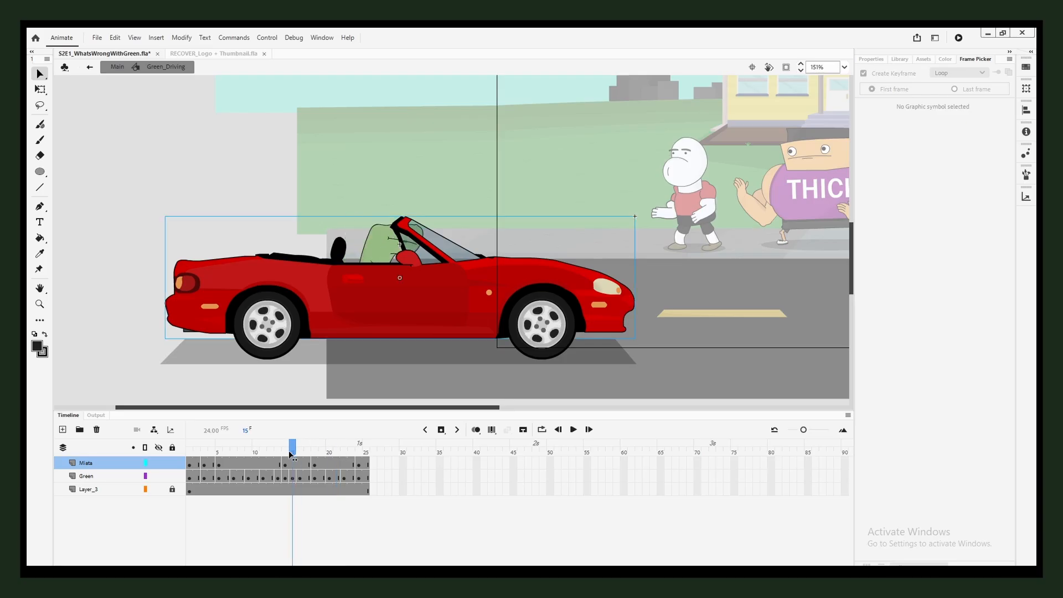
Keyframe the car's pose 2 on the Miata layer at frame 15, play the loop, and return to the Main scene.
click(505, 291)
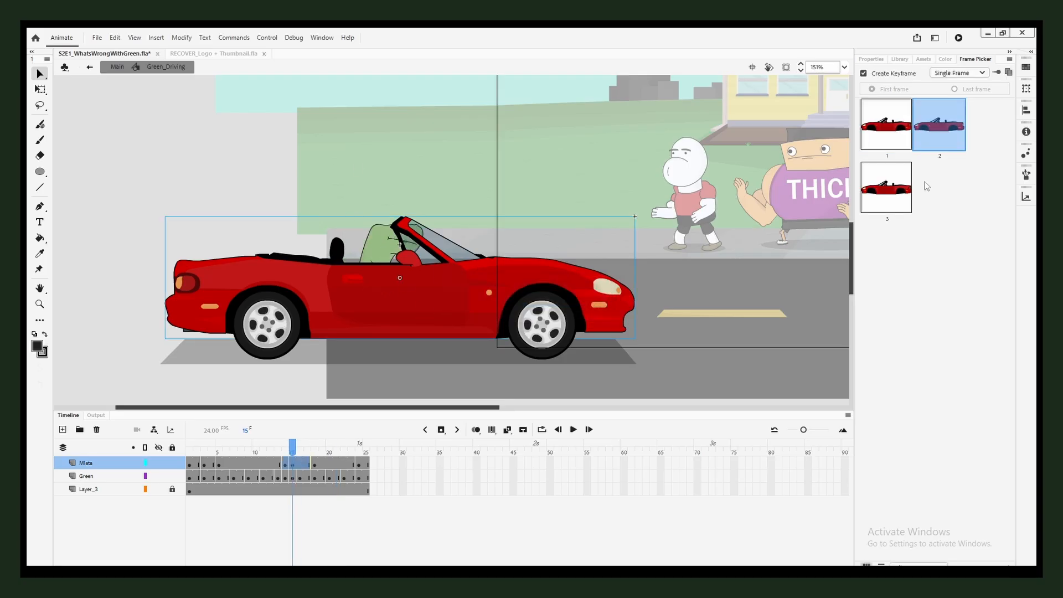
key(Return)
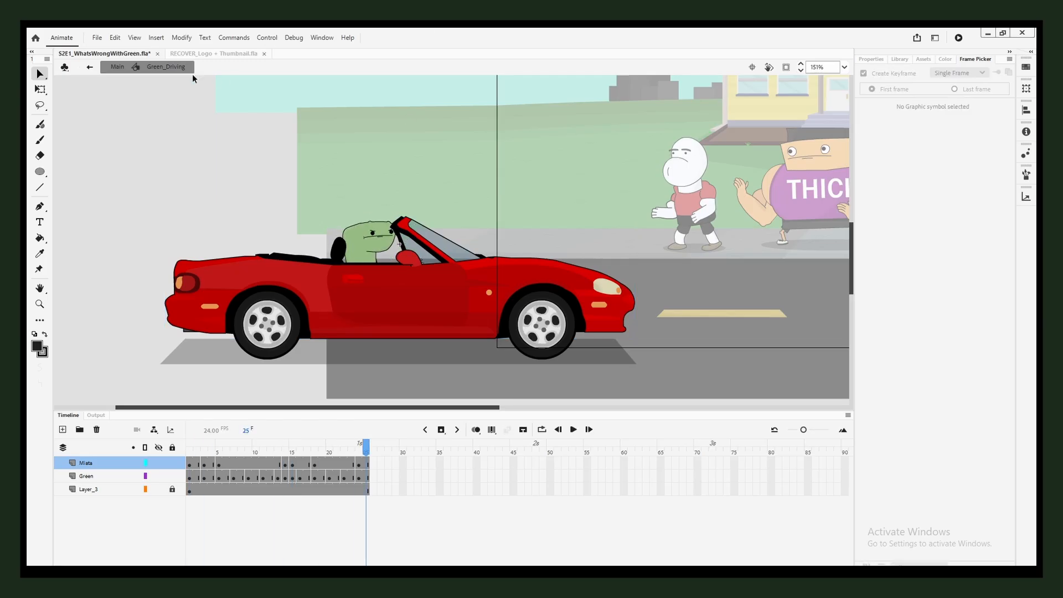
click(89, 66)
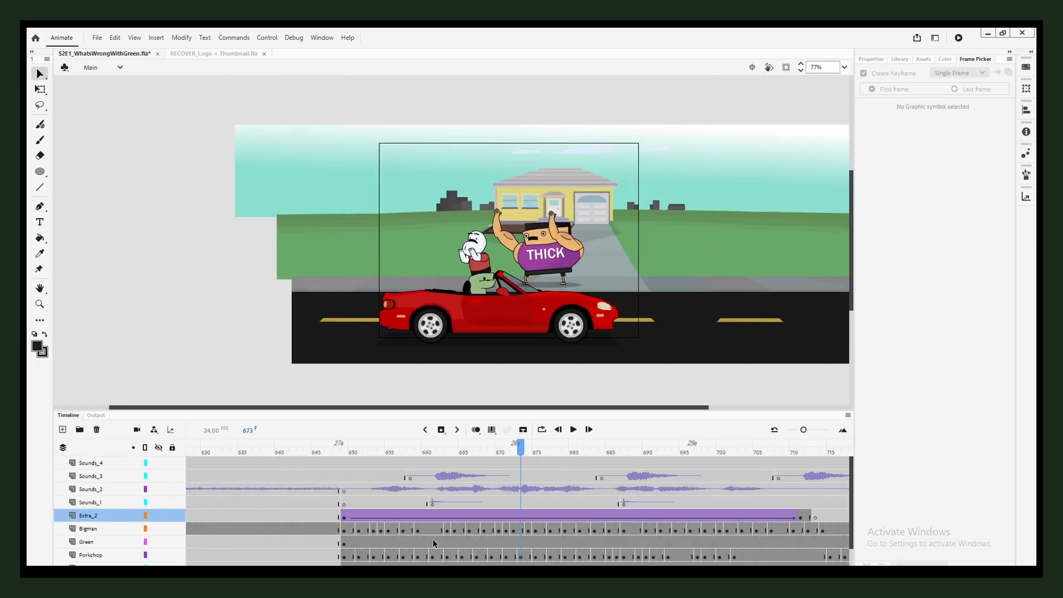
Select the start of the Sounds_3 clip at frame 658 and examine its sound properties.
click(434, 504)
drag(437, 449, 426, 447)
click(410, 477)
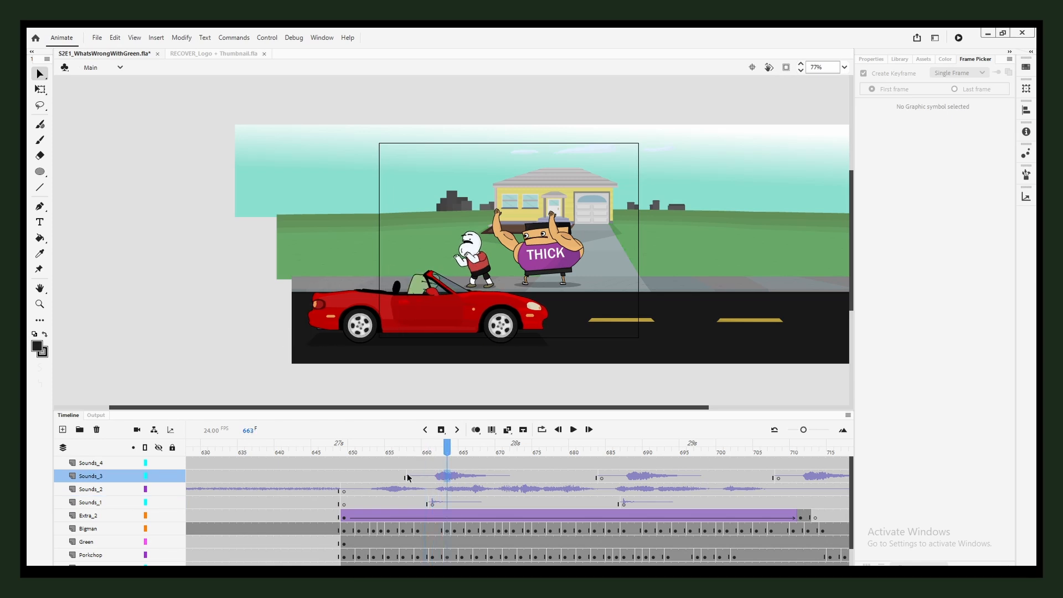
click(871, 59)
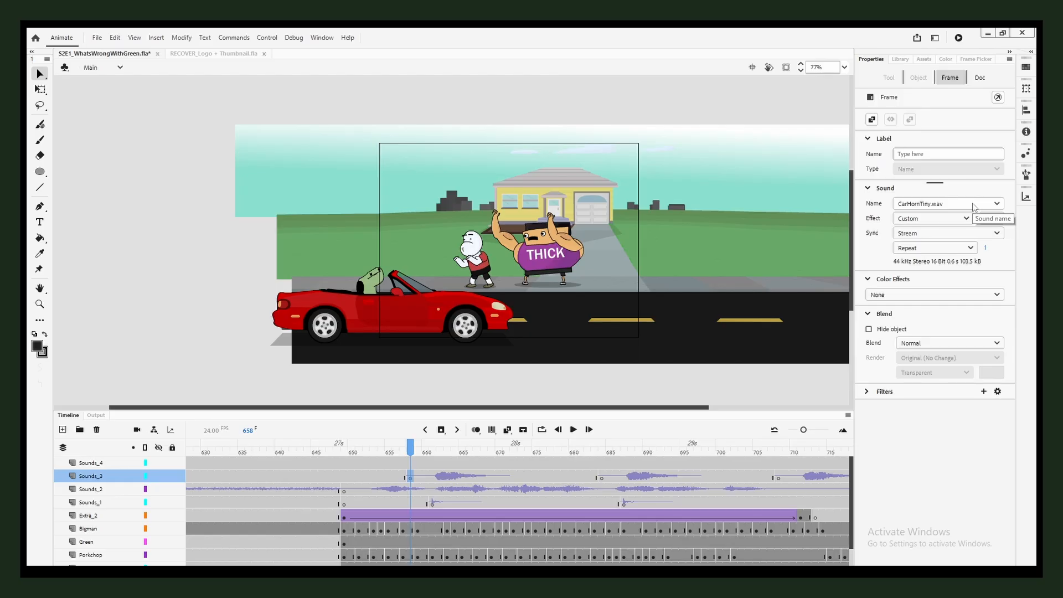
drag(295, 321, 256, 324)
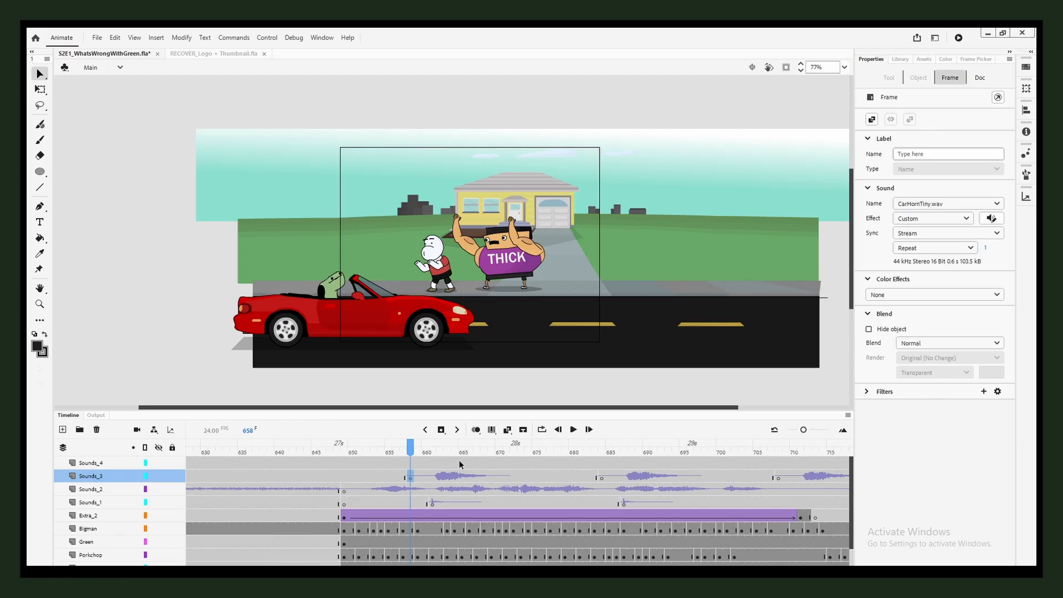
Play the car's drive-by to frame 710, check the Extra_2 tween's start and end keyframes, and play on to frame 764.
key(Return)
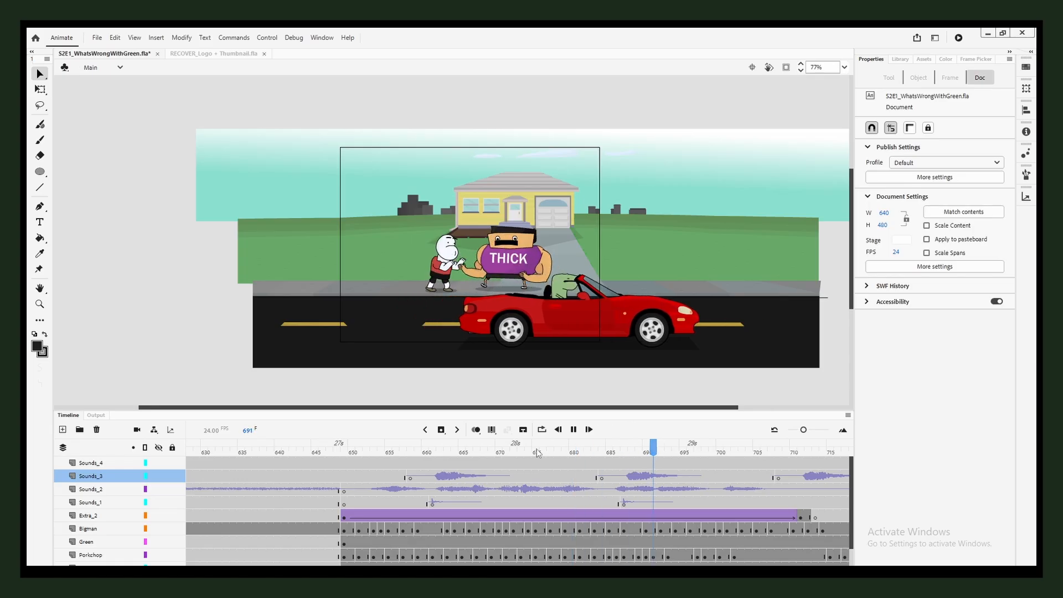
key(Return)
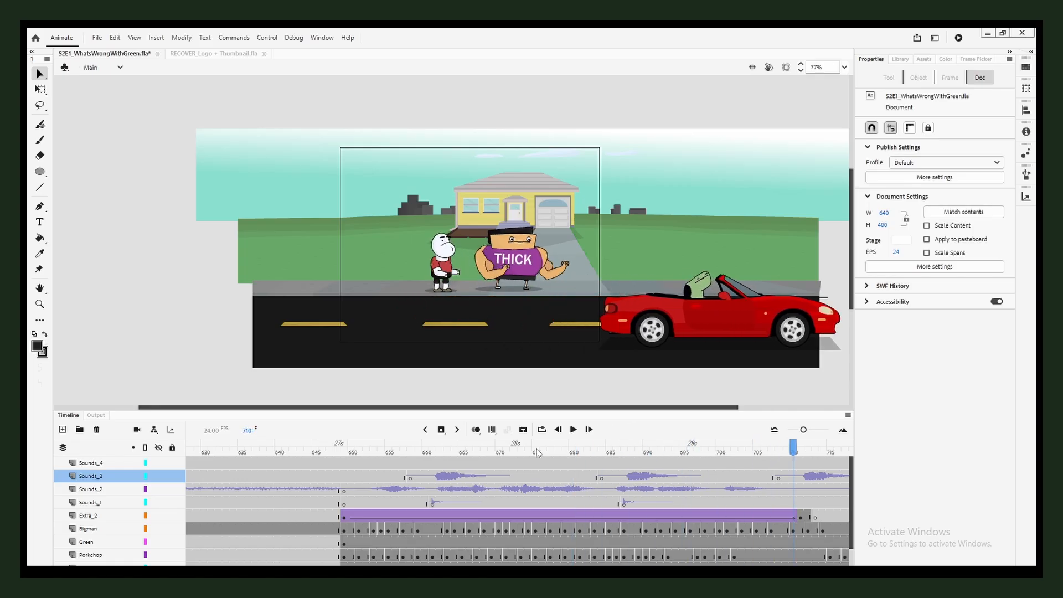
click(347, 517)
click(804, 519)
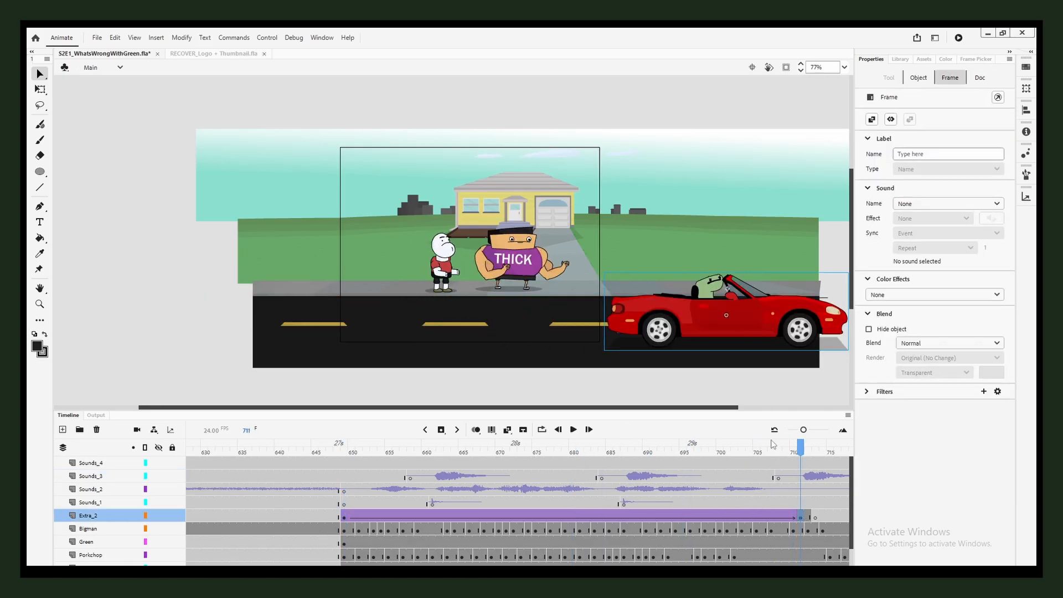
key(Return)
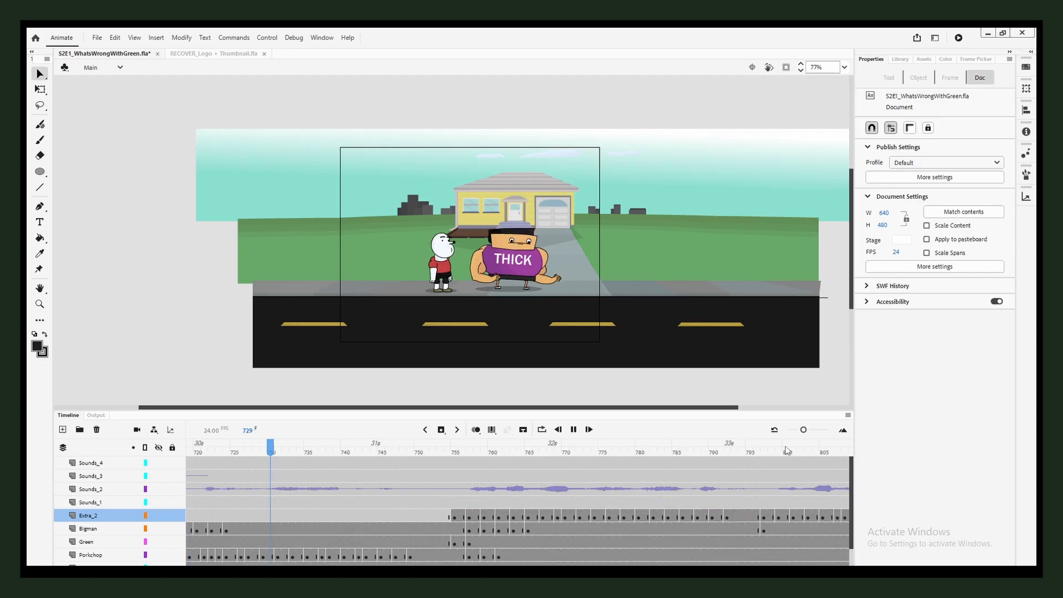
key(Return)
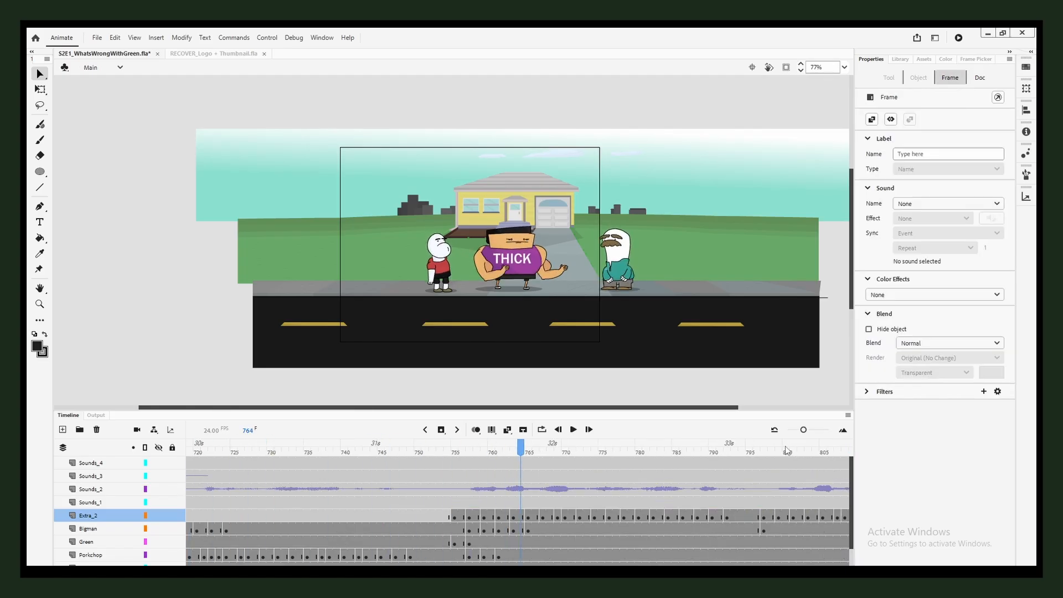
Show the Camera layer and play its cut to the moustached man from about frame 756 to frame 812.
click(136, 430)
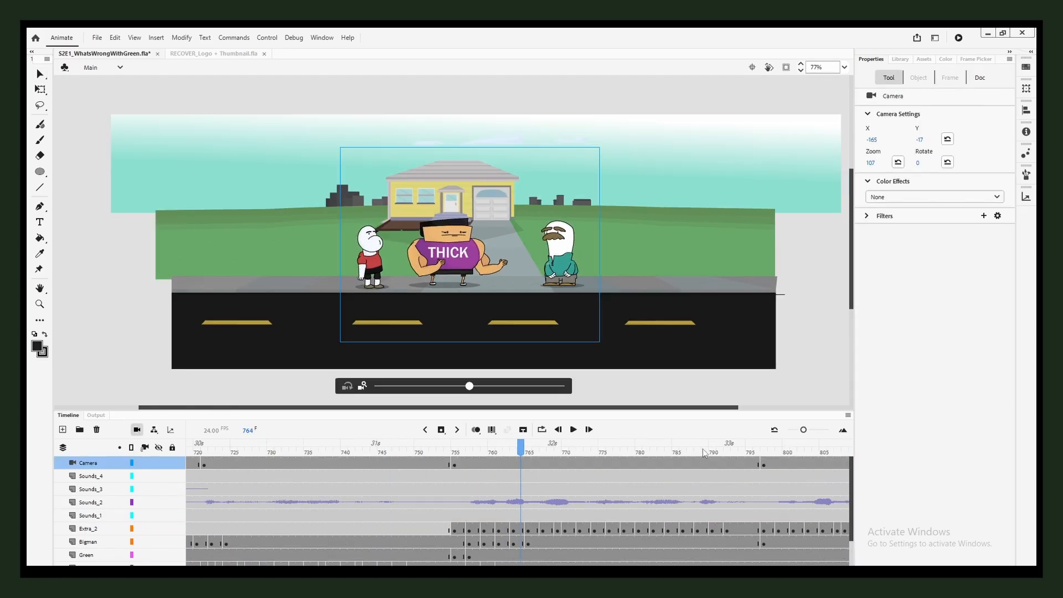
drag(494, 453, 461, 445)
key(Return)
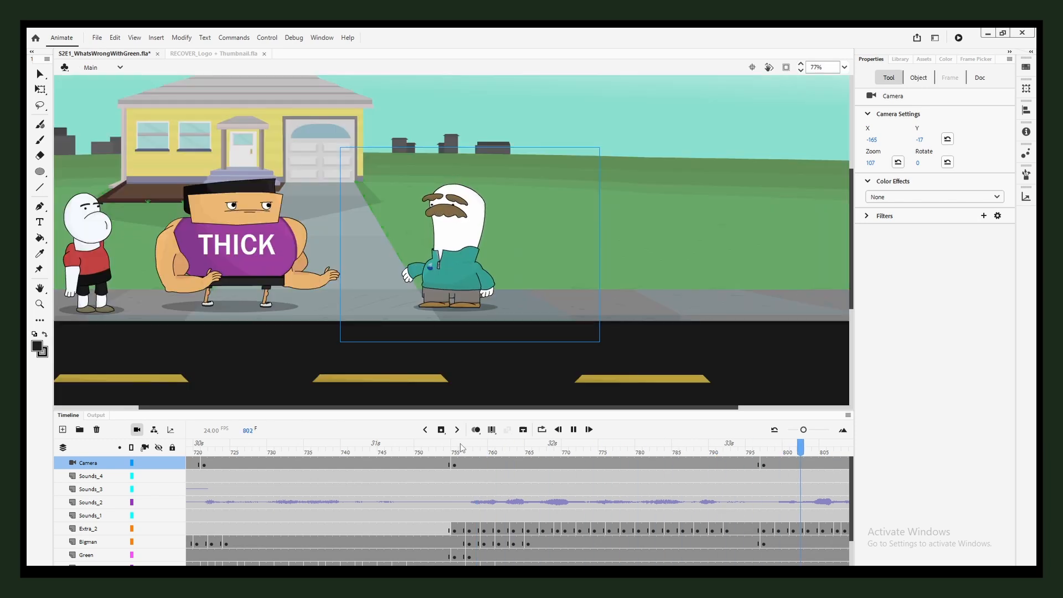
key(Return)
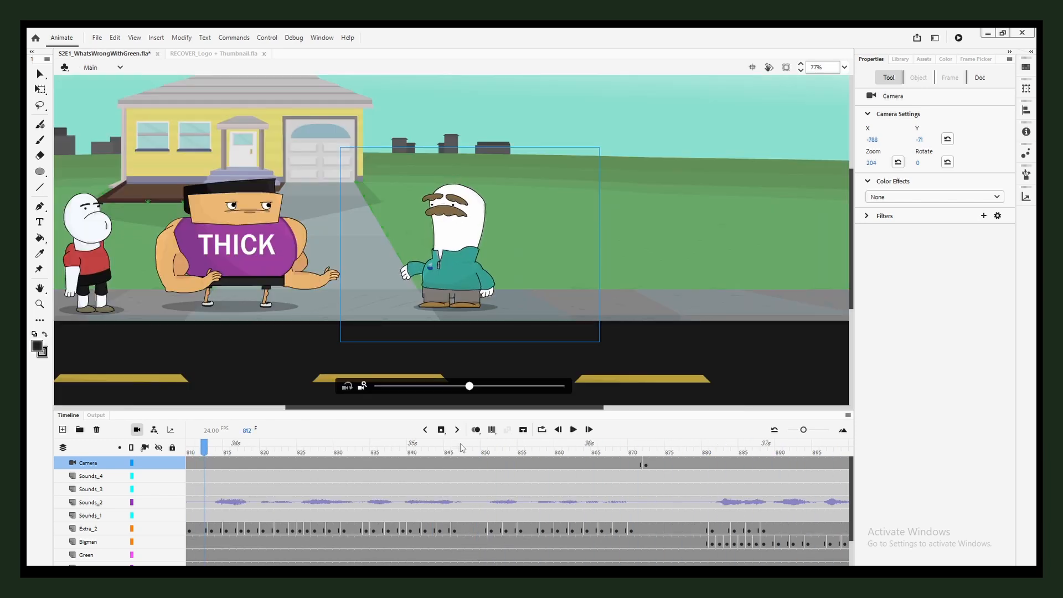
Select the man's moustache at frame 812 and view its poses in the Frame Picker.
click(39, 73)
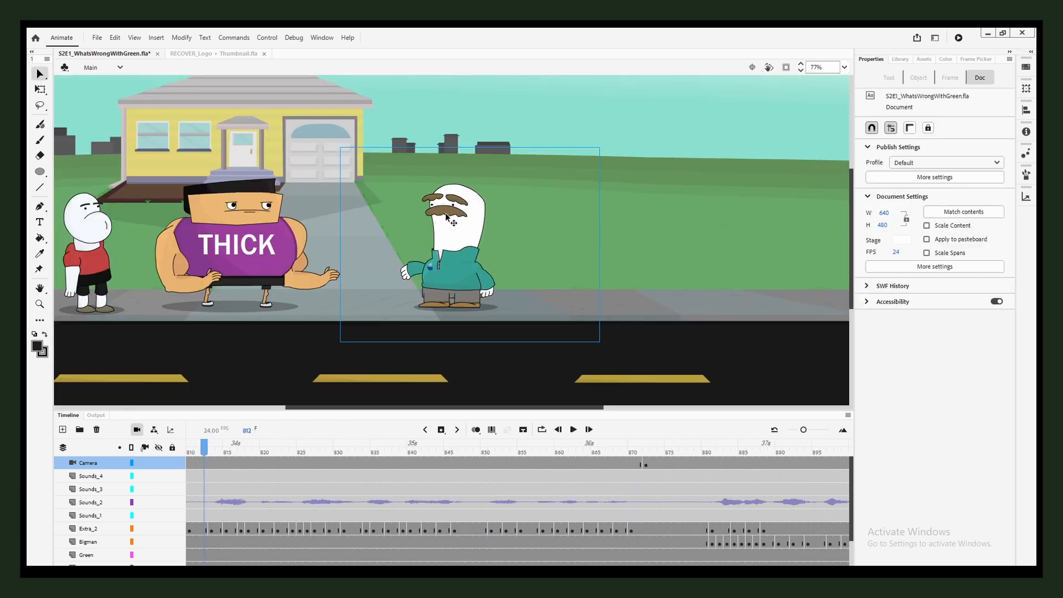
click(447, 216)
click(976, 58)
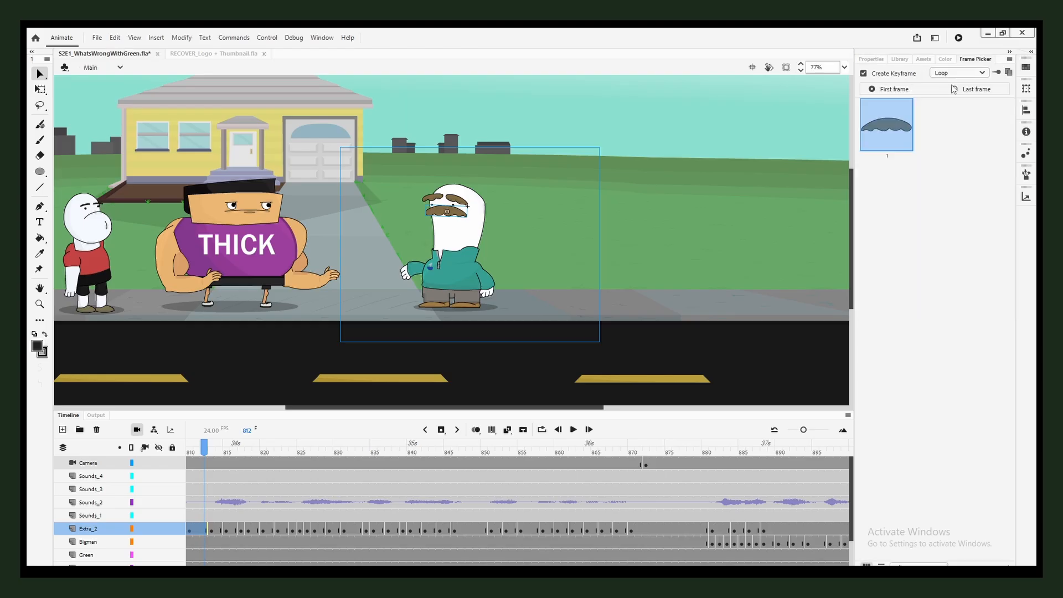
Try reshaping the man's moustache with Free Transform, then undo the changes.
click(40, 89)
scroll(476, 272, up, 5)
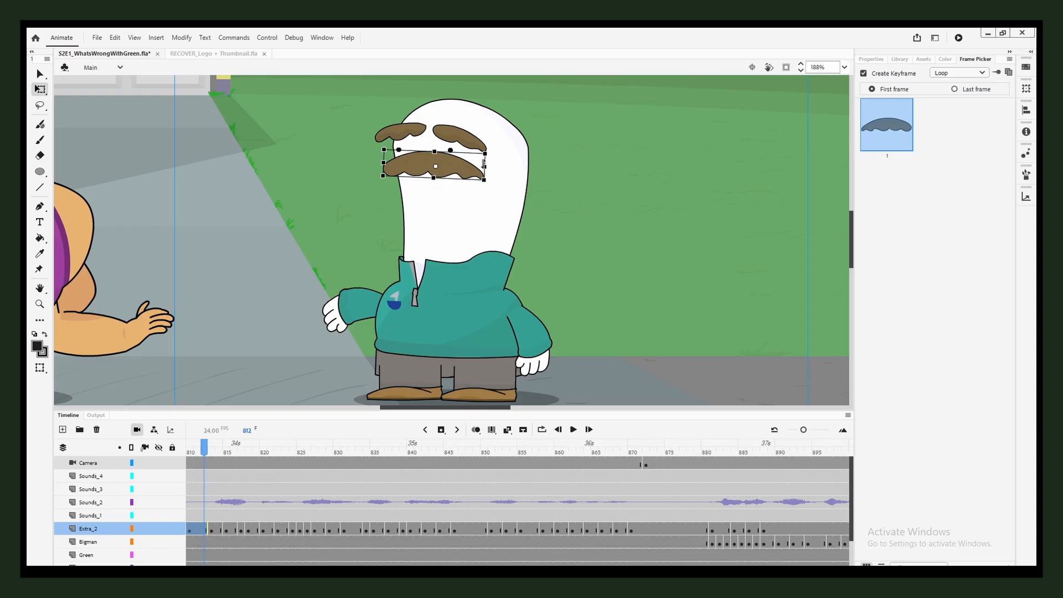
drag(485, 166, 437, 159)
key(ctrl+z)
key(ctrl+z)
key(ctrl+z)
key(ctrl+z)
scroll(262, 311, down, 4)
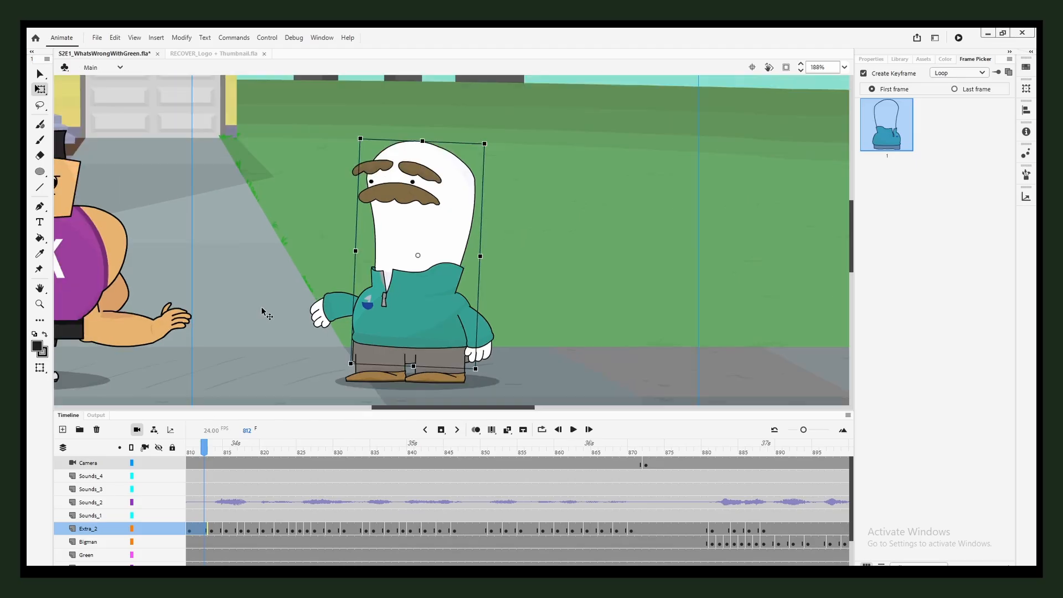
Play the Main scene from frame 812 to 901, then replay the pointing gesture from about frame 880 to 903.
key(Return)
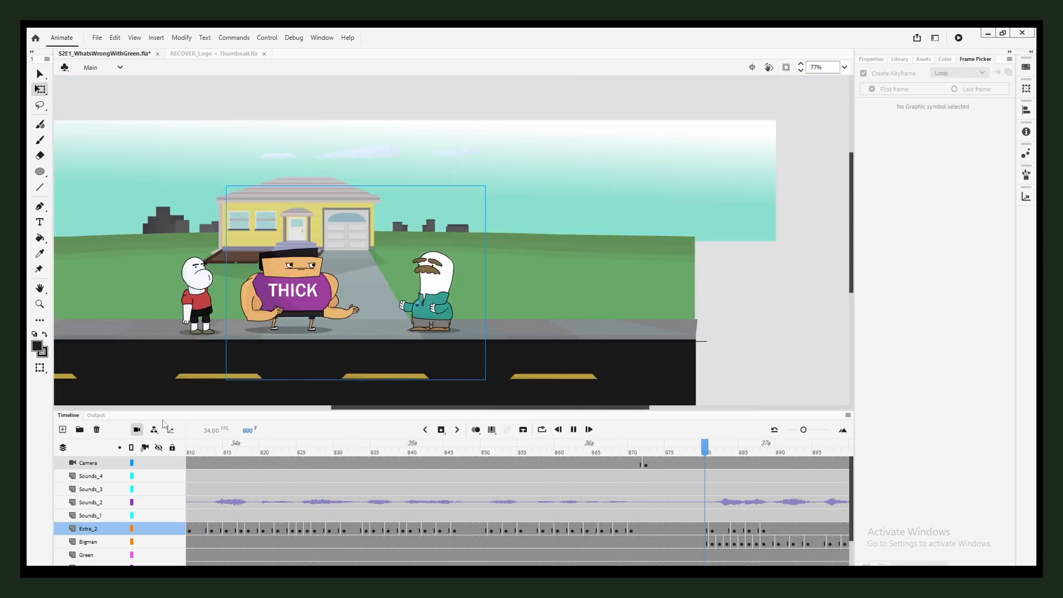
key(Return)
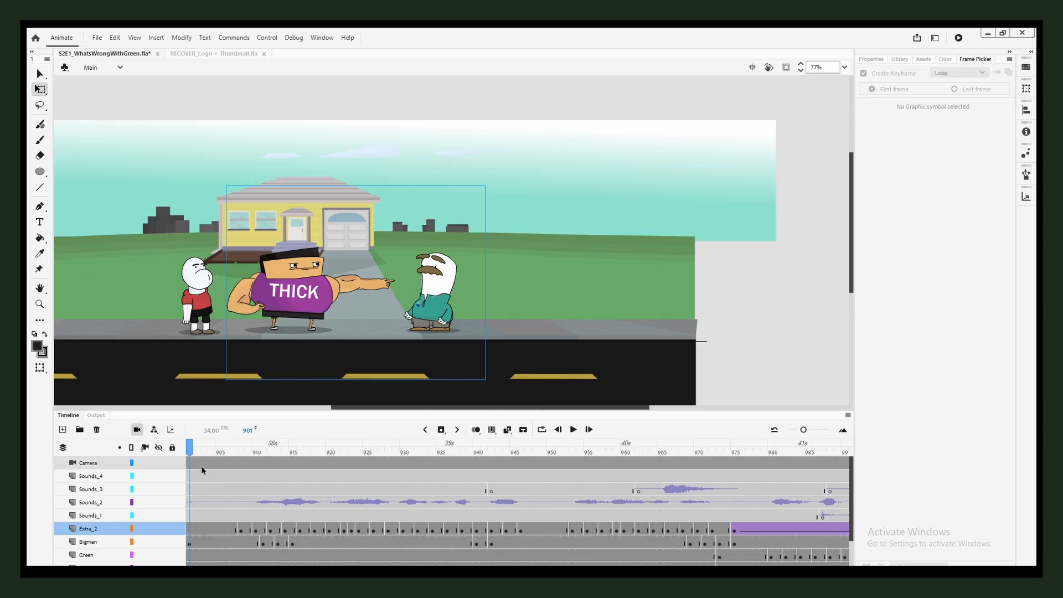
drag(221, 445, 180, 444)
key(Return)
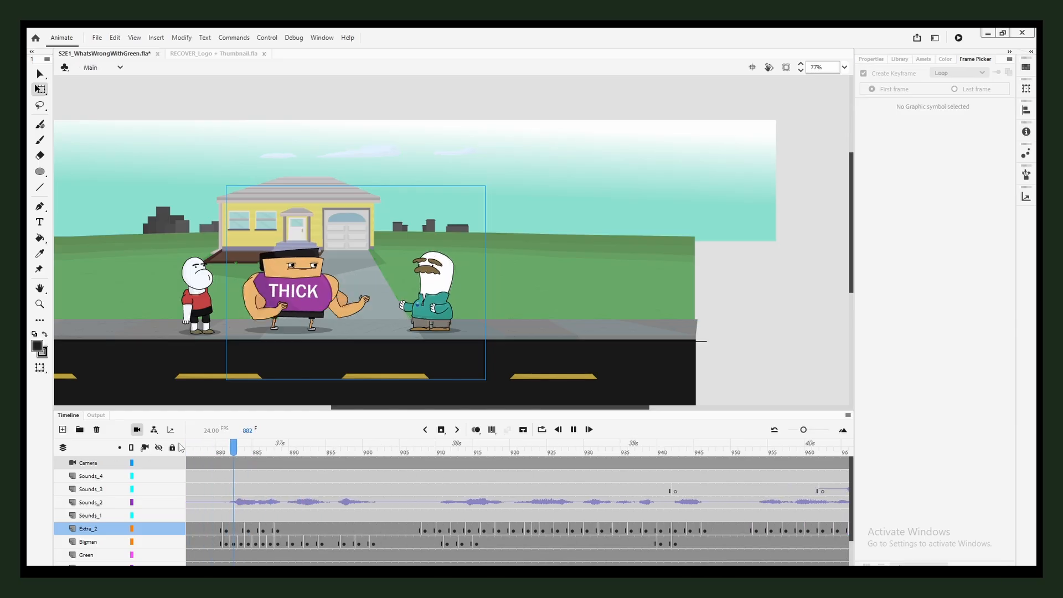
key(Return)
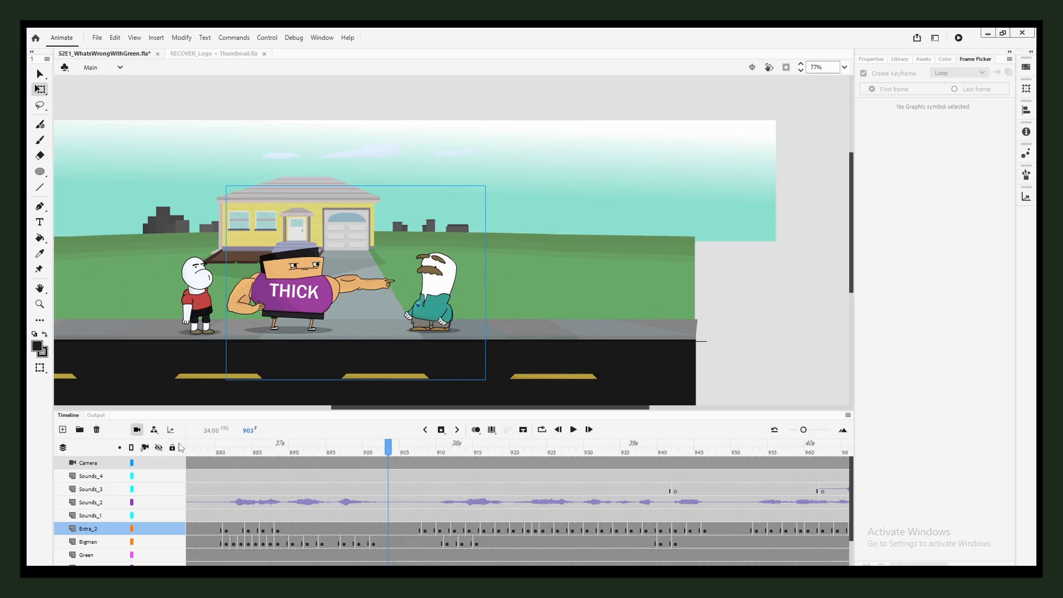
Play on from frame 903 to the close-up on the red background and examine the character at frame 1086.
key(Return)
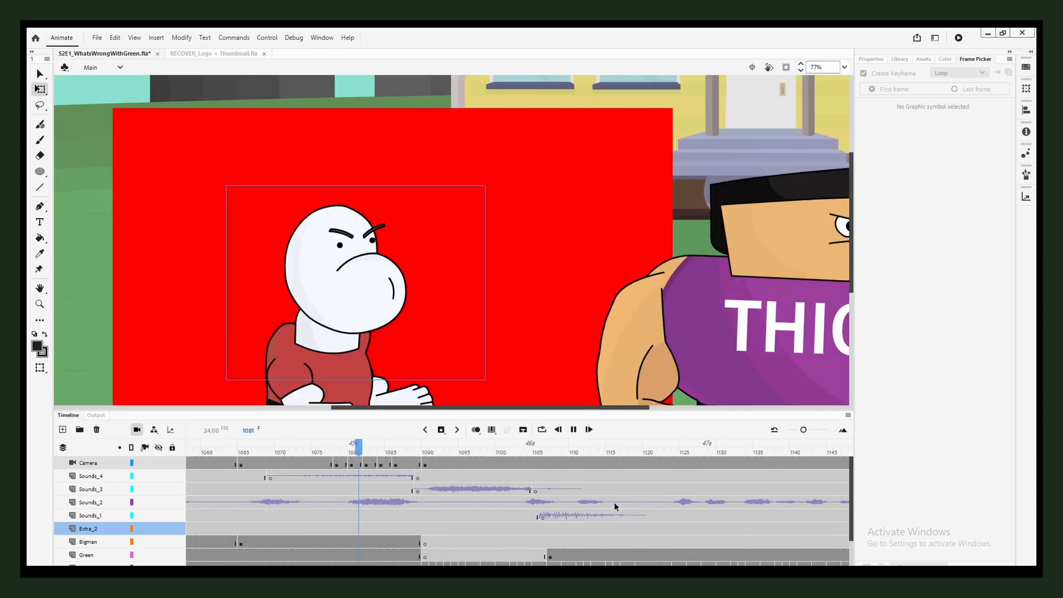
click(396, 450)
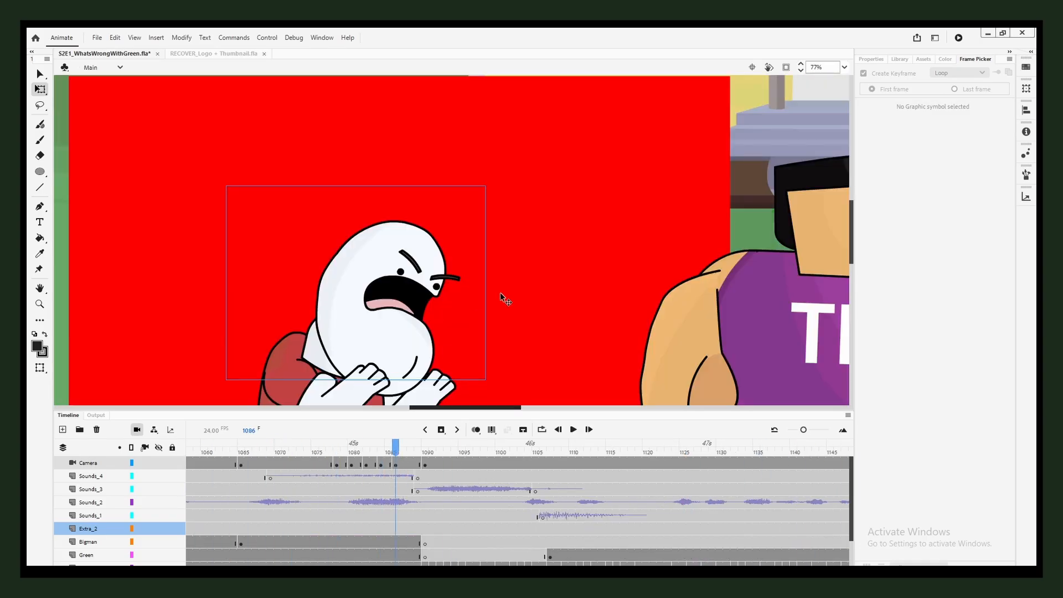
drag(478, 299, 511, 260)
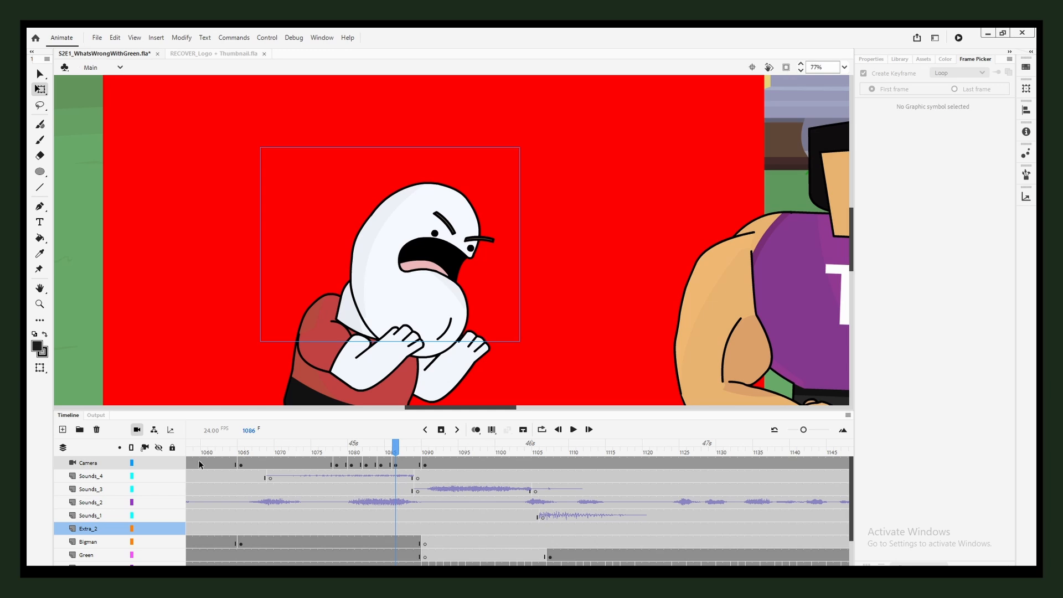
Replay the red close-up from about frame 1061 to frame 1093, then go back to frame 1089.
click(211, 446)
key(Return)
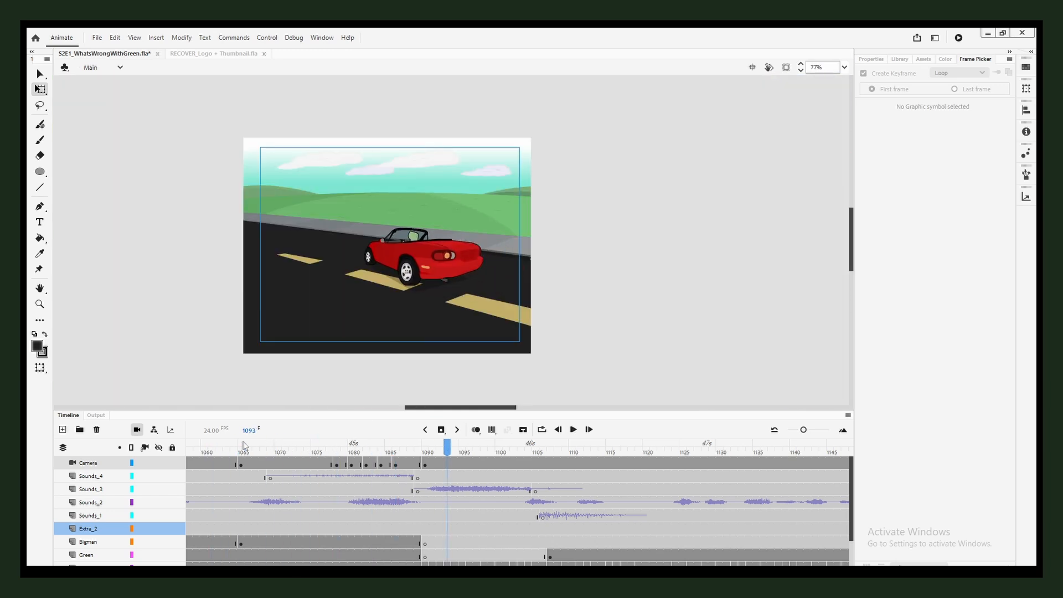
click(418, 449)
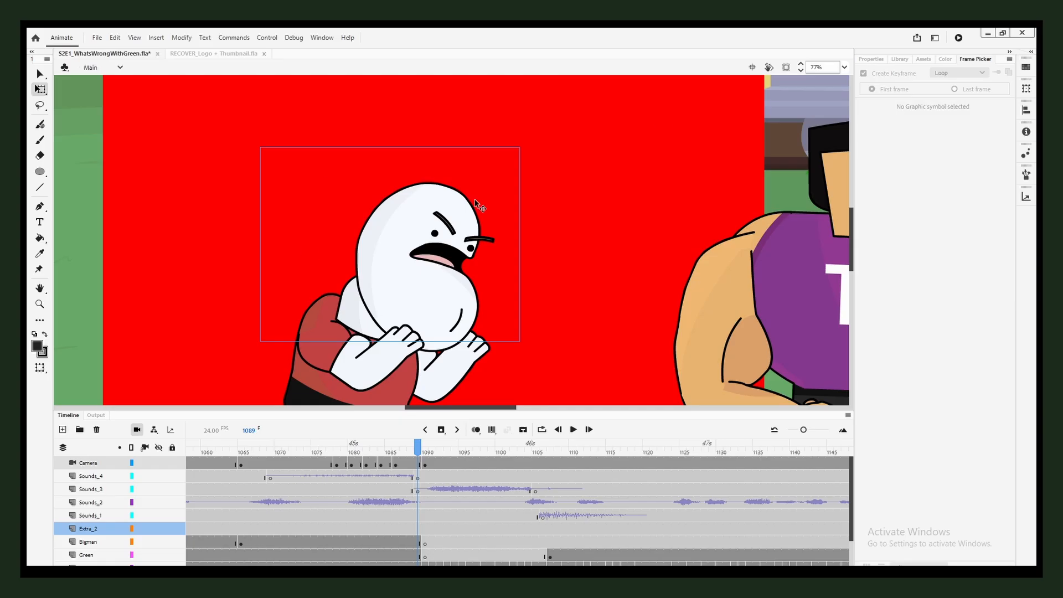
Play the Main scene from frame 1089 into the red car shot, then scrub back to frame 1103.
key(Return)
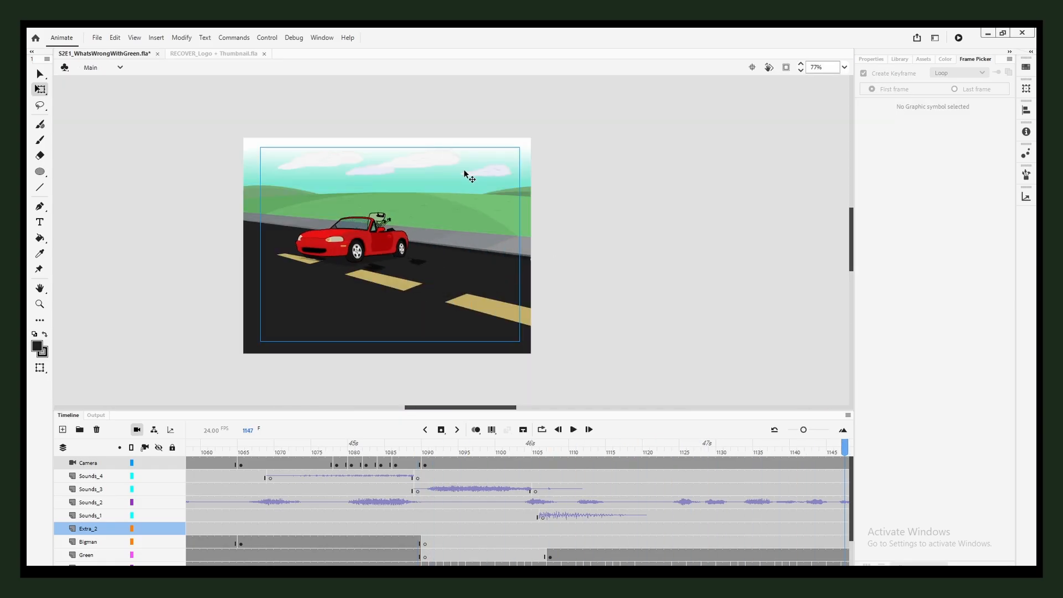
click(550, 453)
drag(553, 456, 521, 455)
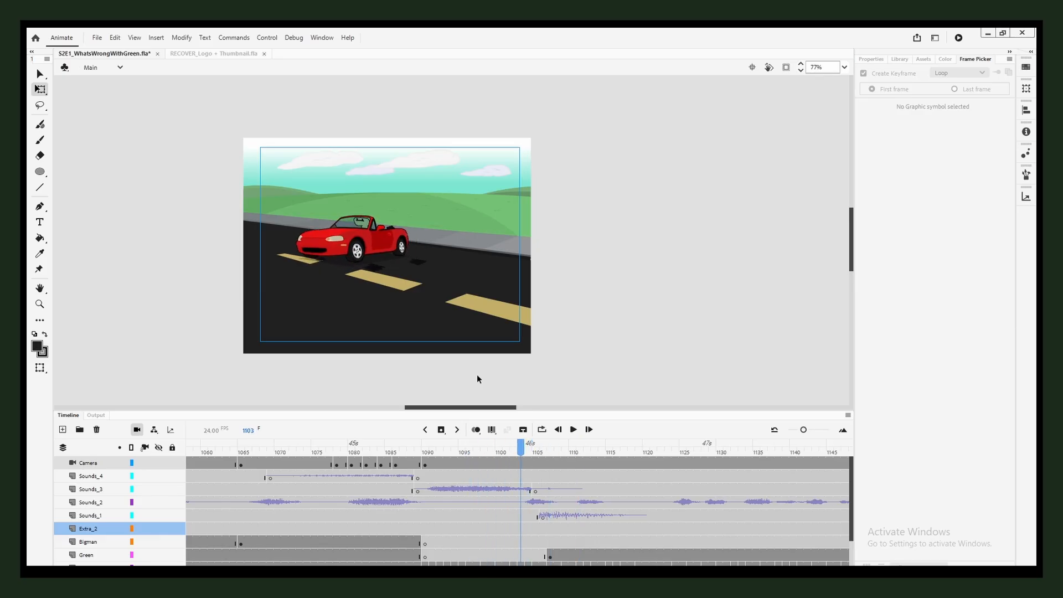
Open the red car's nested MiataSpin_Green Anger symbol, check it at frame 7, and return to the Main scene.
double_click(355, 231)
mouse_move(230, 450)
mouse_down()
mouse_move(220, 450)
mouse_move(233, 448)
mouse_up()
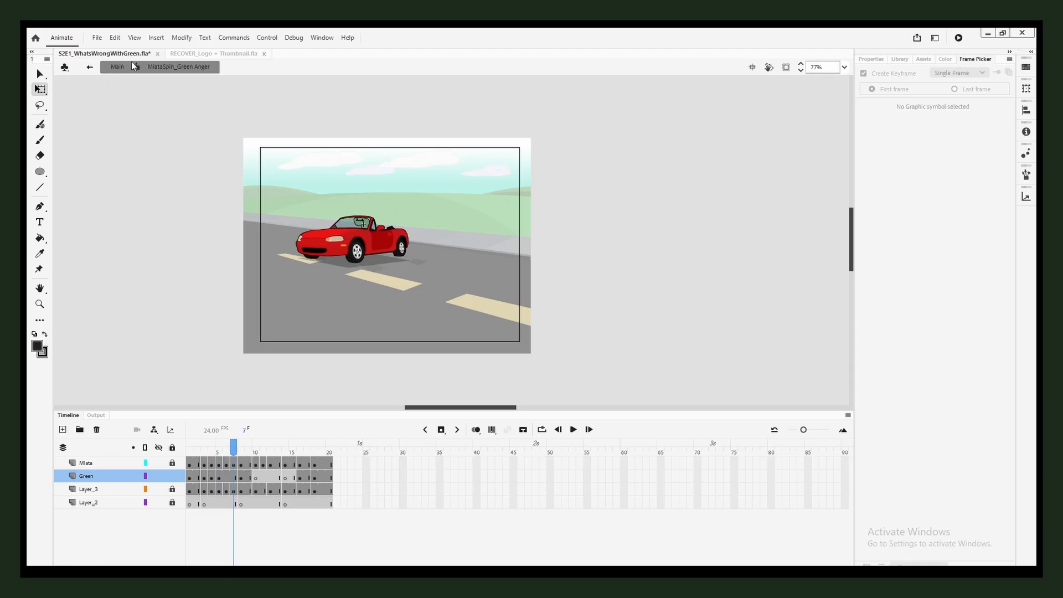
click(133, 66)
Scrub back to about frame 1090, where the red car's spin starts, and play the Main scene through to frame 1409.
drag(522, 447, 426, 453)
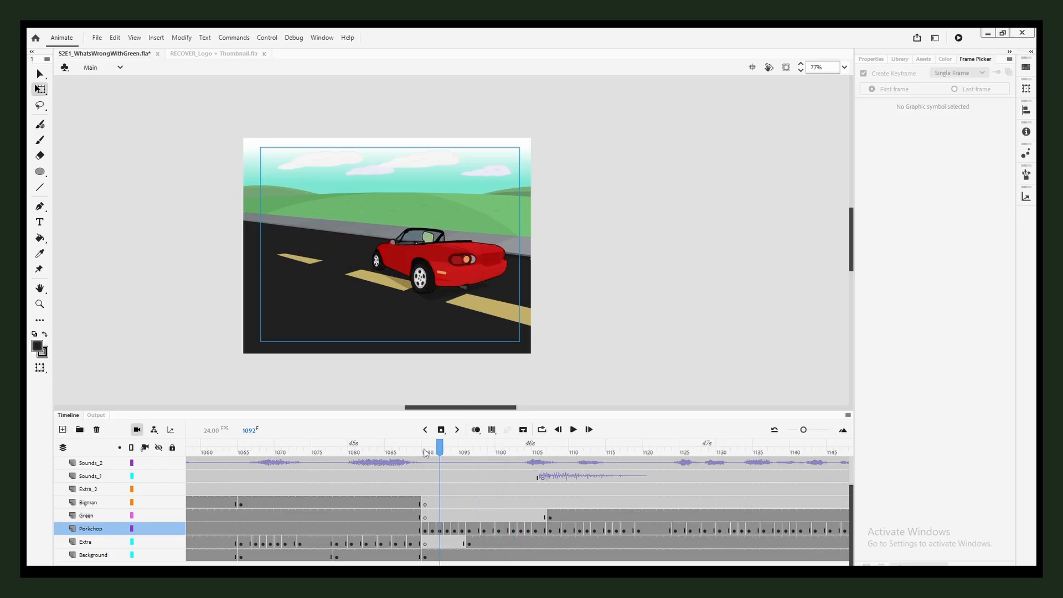
key(Return)
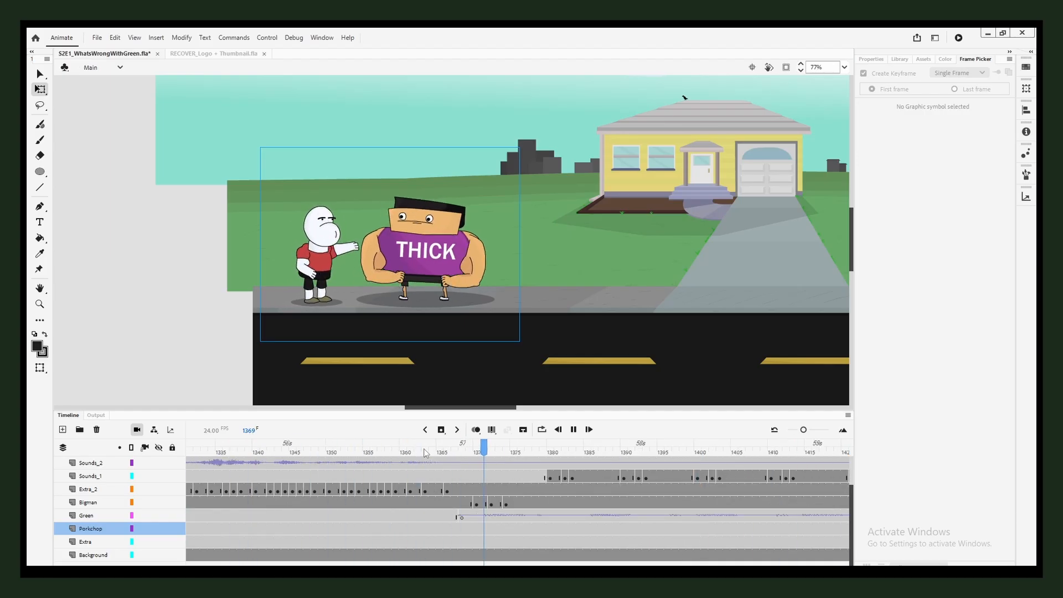
key(Return)
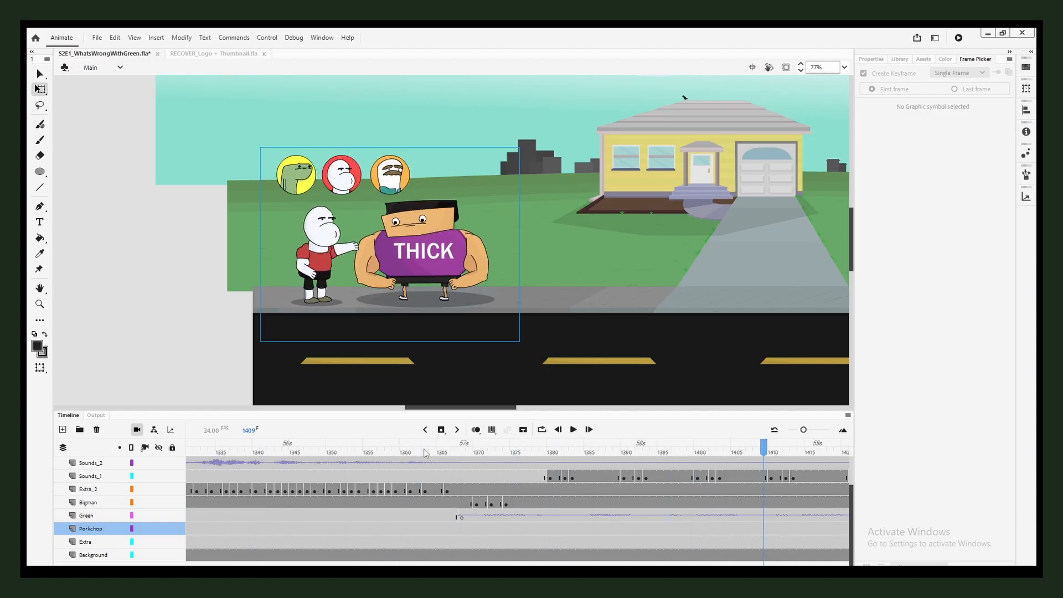
Go to frame 1425 and examine the row of round character icons above the characters up close.
drag(764, 445, 807, 448)
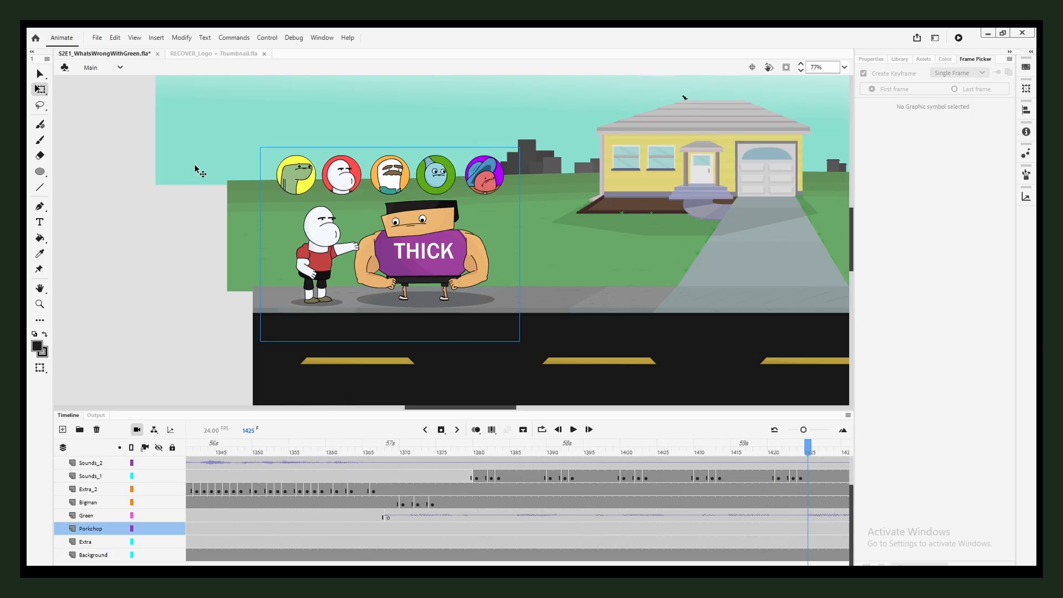
scroll(287, 190, up, 5)
scroll(288, 188, up, 4)
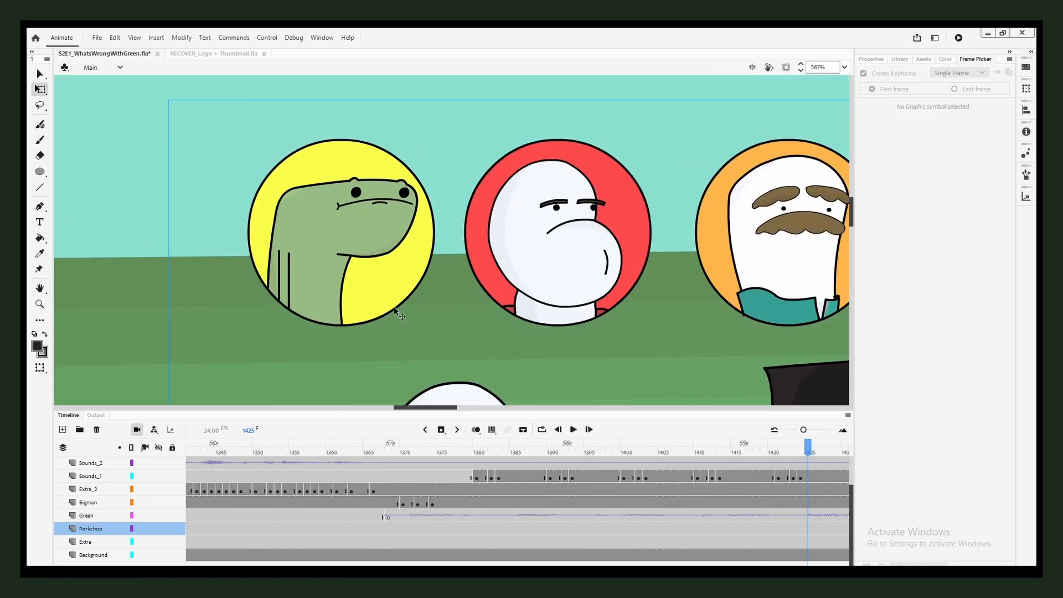
Check the yellow icon's pop-in size changes across frames 1380 to 1383, then replay the icons up to frame 1392.
mouse_move(479, 450)
mouse_down()
mouse_move(444, 450)
mouse_move(534, 450)
mouse_move(459, 459)
mouse_move(476, 452)
mouse_up()
click(384, 265)
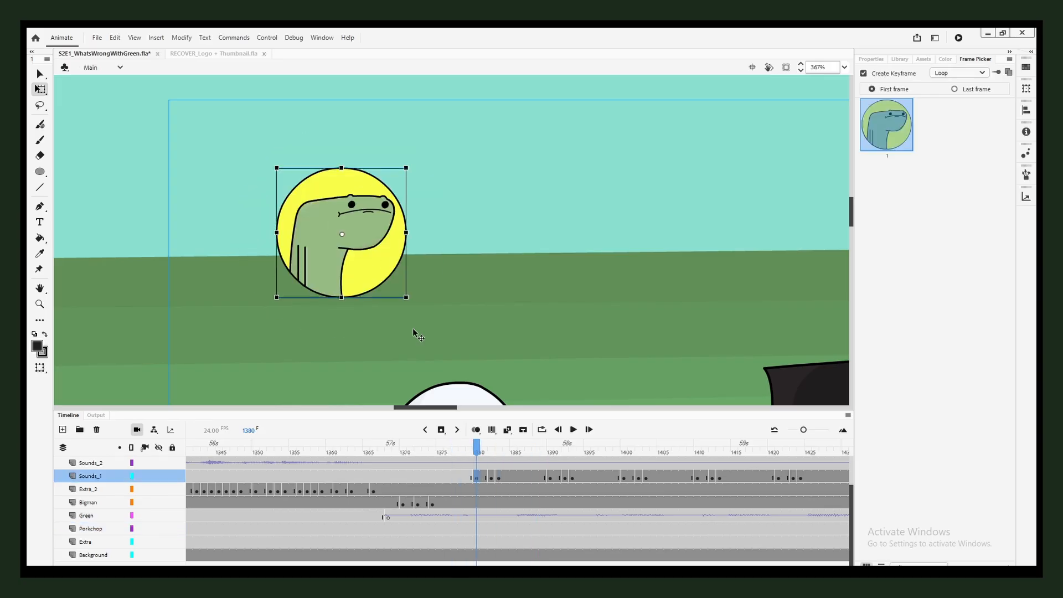
click(492, 450)
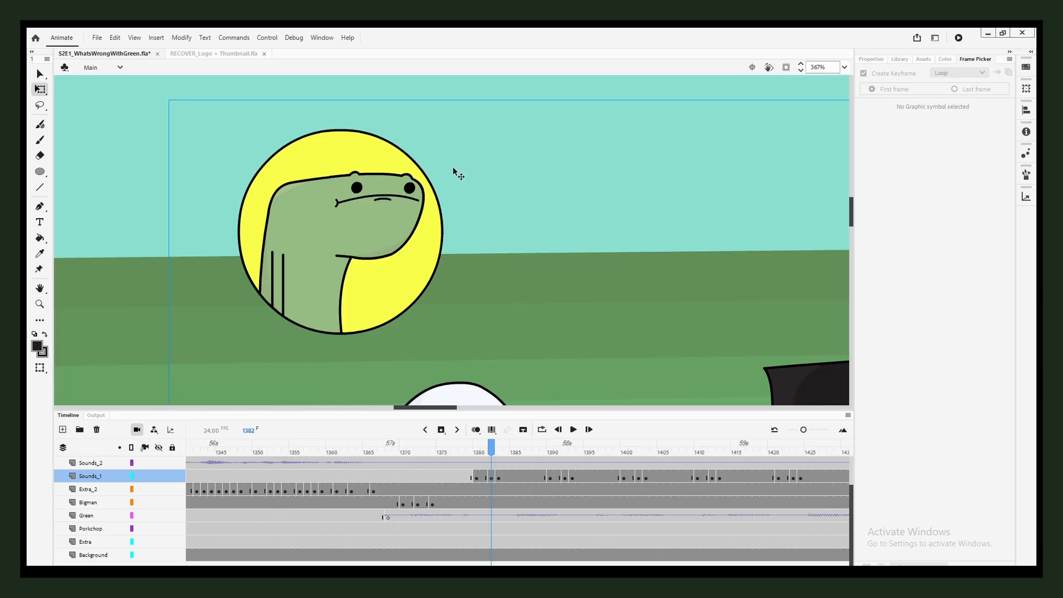
key(period)
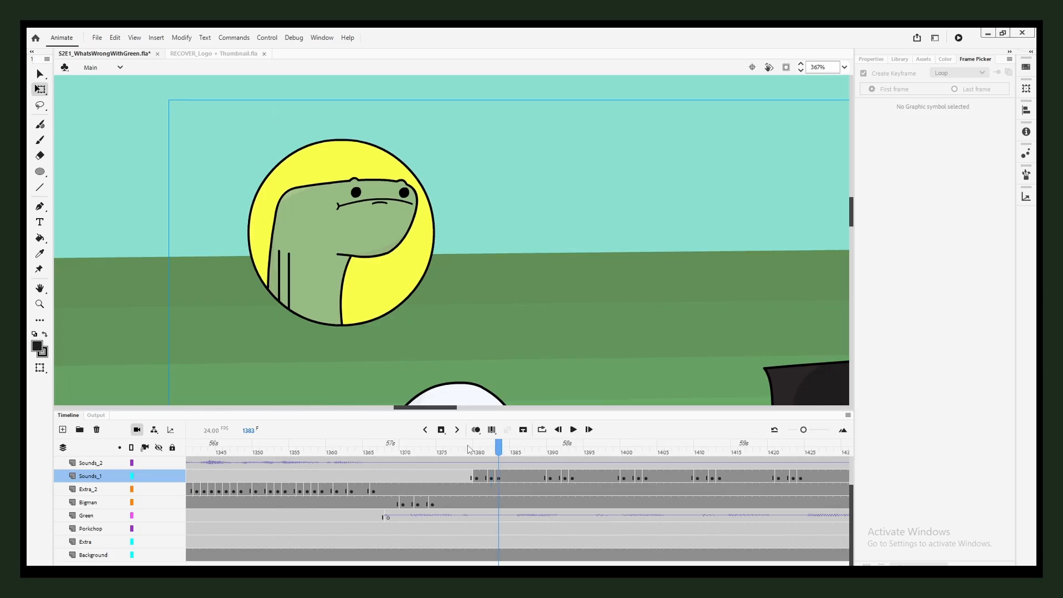
click(455, 450)
key(Return)
key(Return)
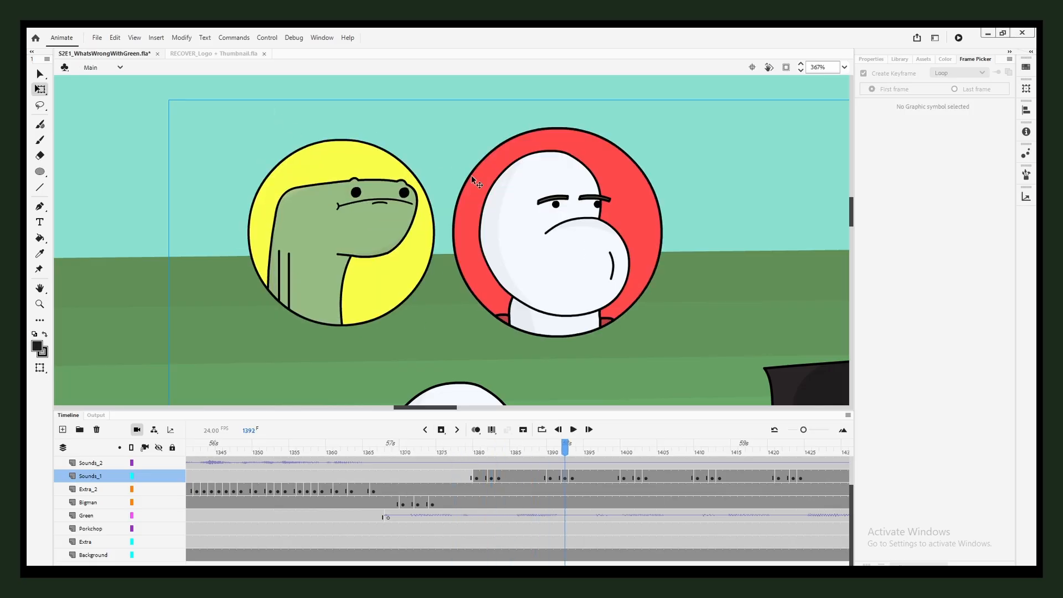
Play the scene on from frame 1392 to the green car shot, then compare frame 2527 with frame 2530.
scroll(472, 176, down, 8)
key(Return)
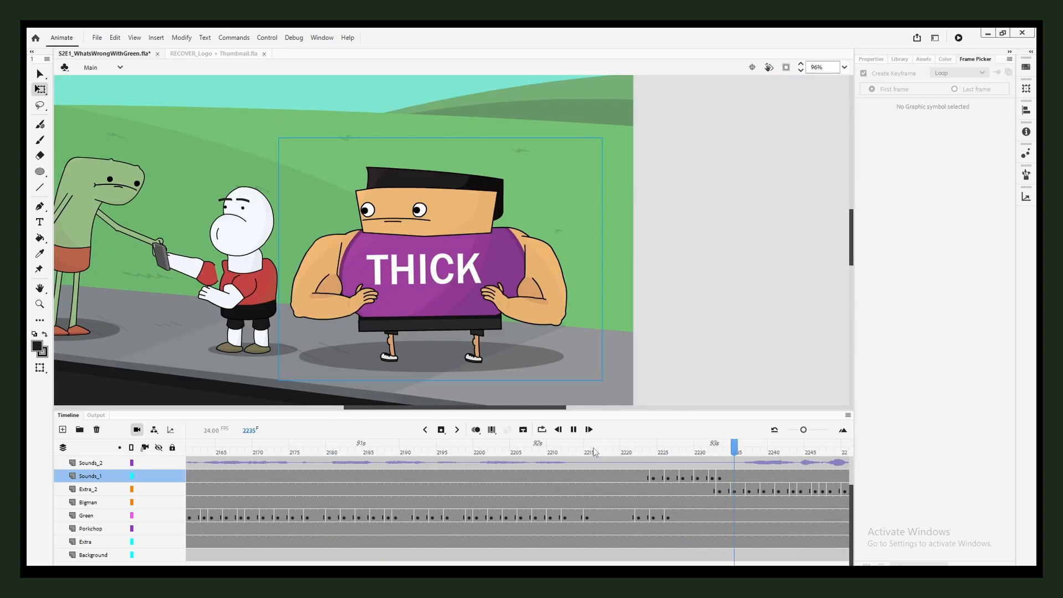
click(594, 449)
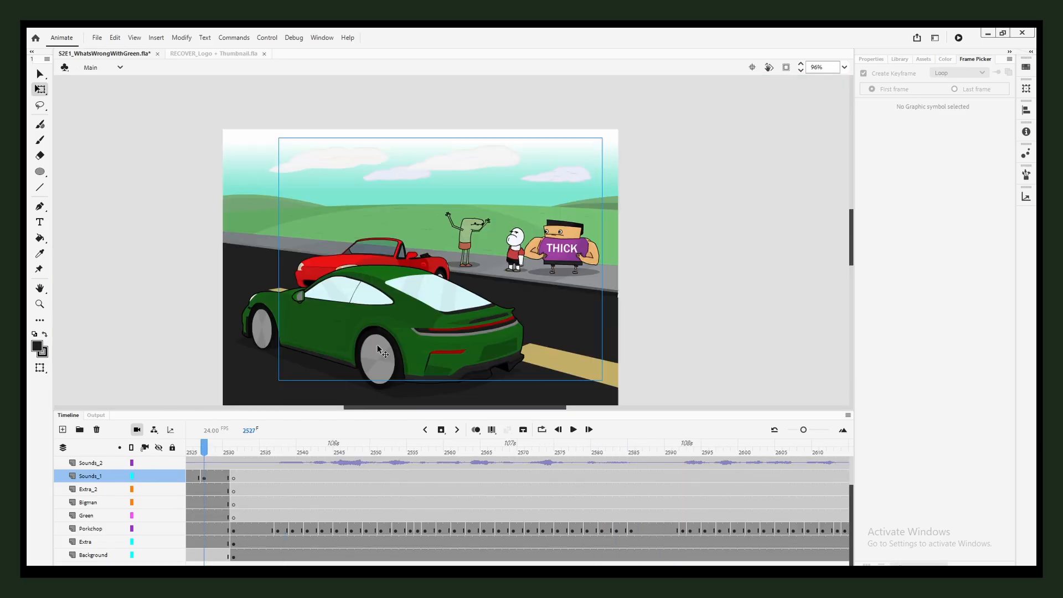
drag(378, 344, 398, 326)
drag(220, 450, 231, 452)
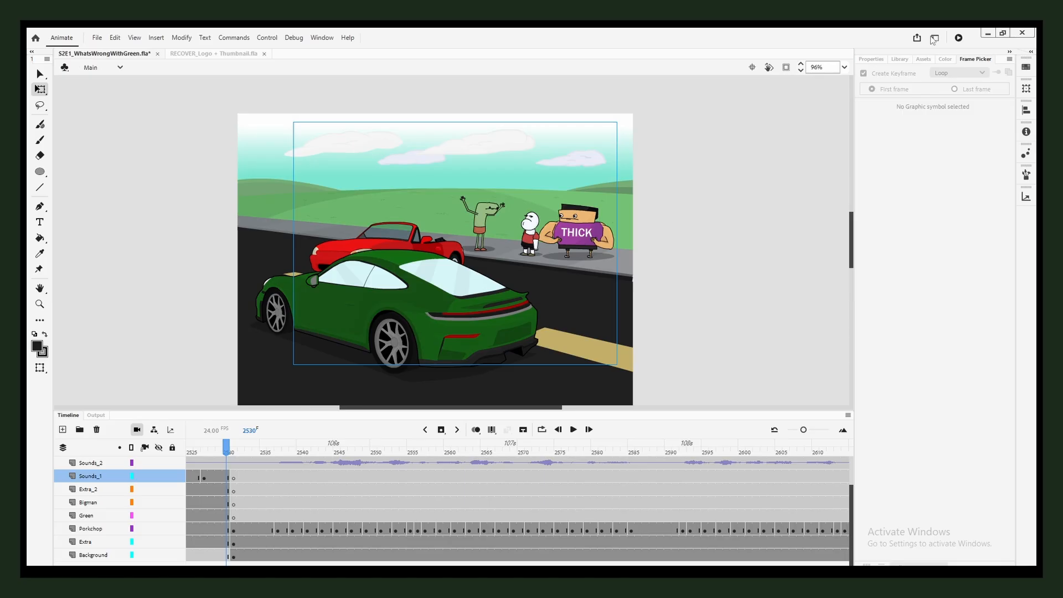
Browse the library's Porsche folder and preview the Porsche Side copy 2, Porsche Side copy and porsche peel out symbols.
click(900, 58)
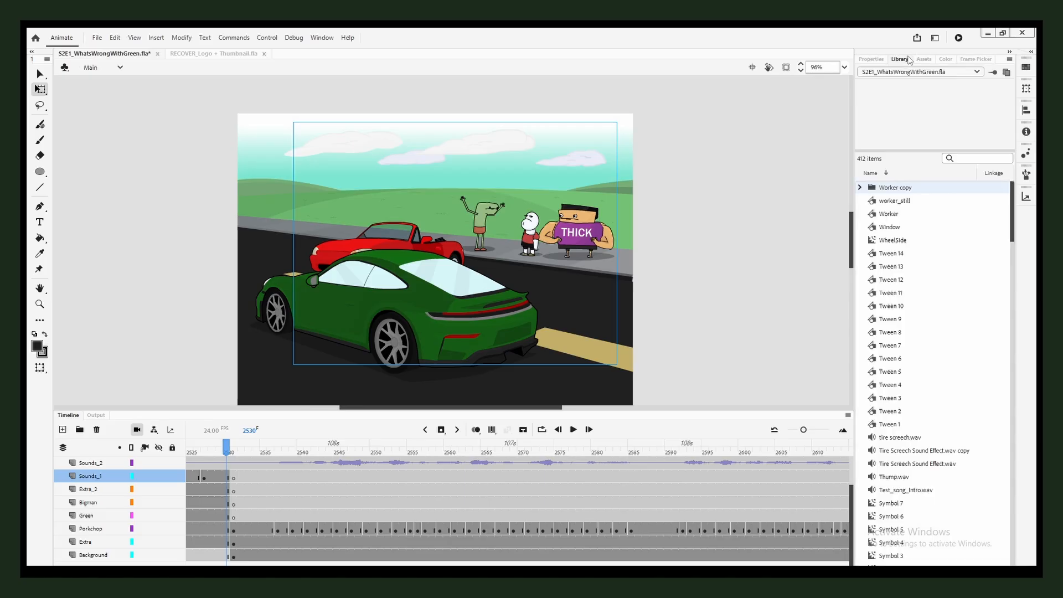
scroll(953, 375, down, 6)
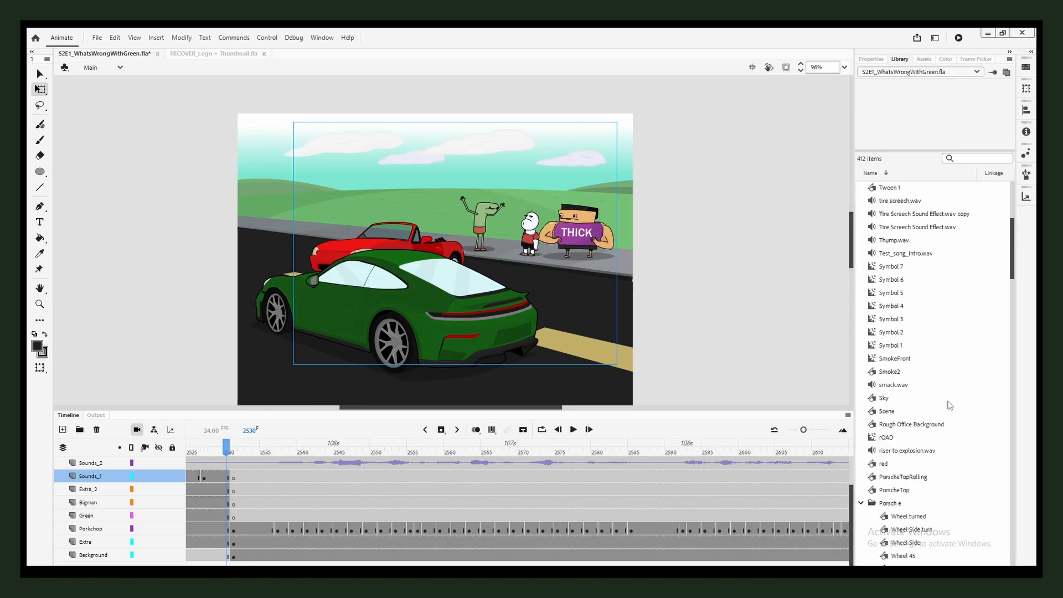
scroll(945, 432, down, 3)
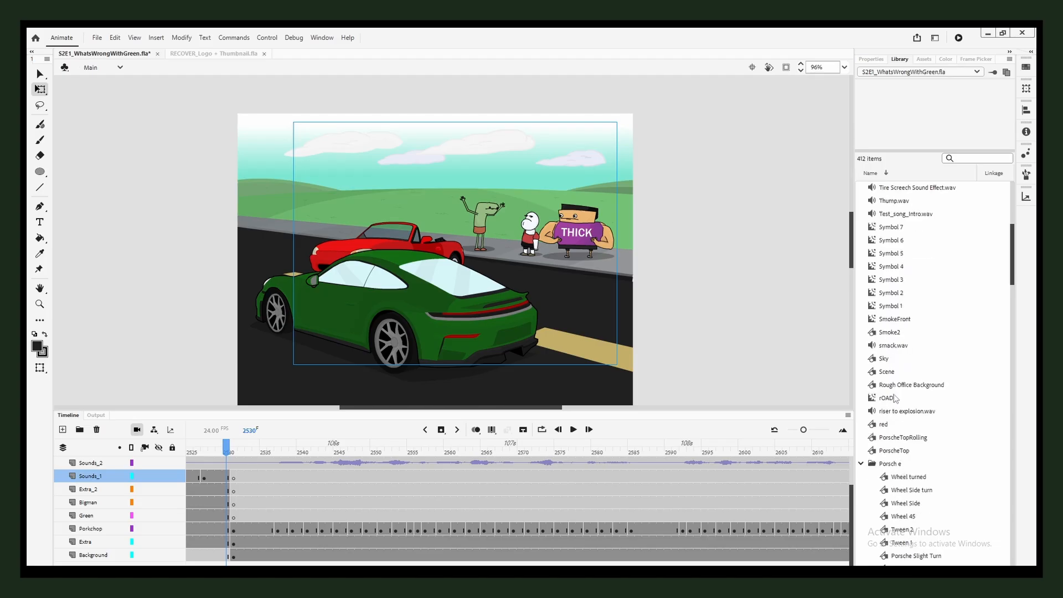
click(901, 490)
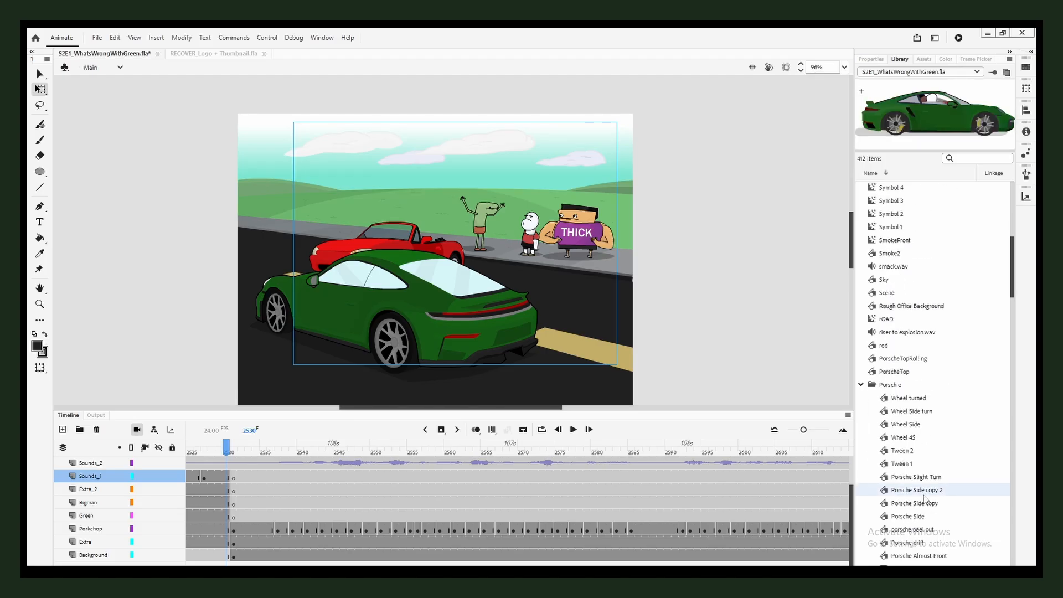
click(927, 504)
click(930, 529)
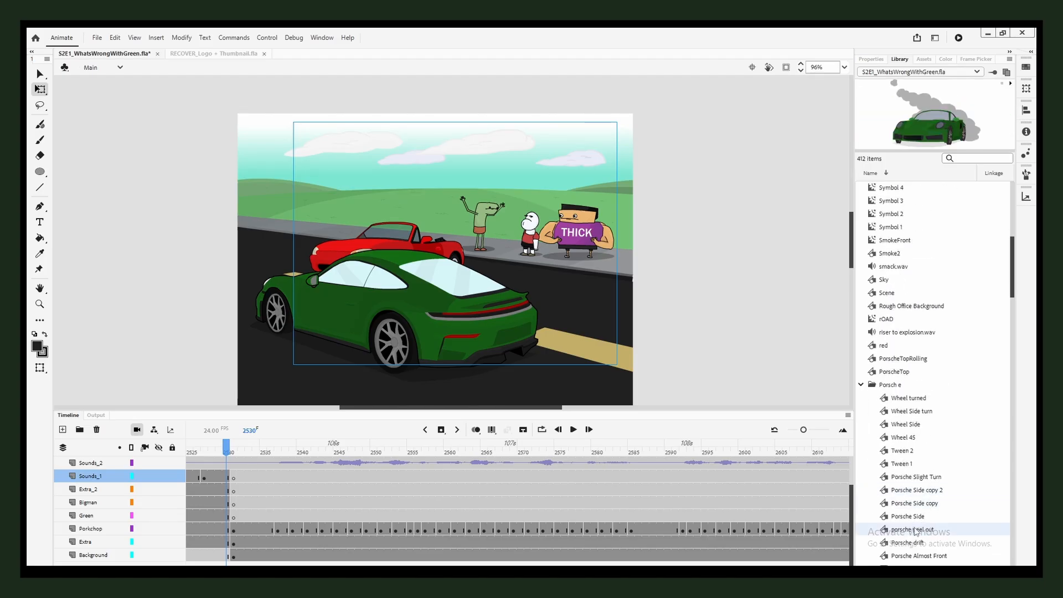
Place the porsche peel out symbol on the stage at frame 2530 and move it onto the empty area beside the scene.
drag(688, 423, 128, 222)
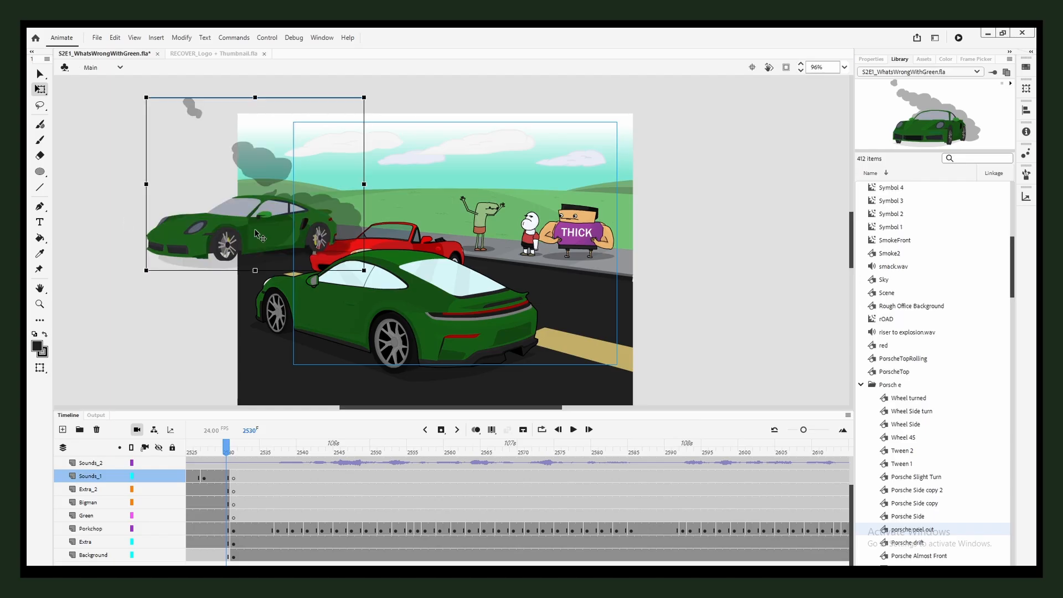
drag(256, 233, 141, 233)
drag(133, 305, 254, 297)
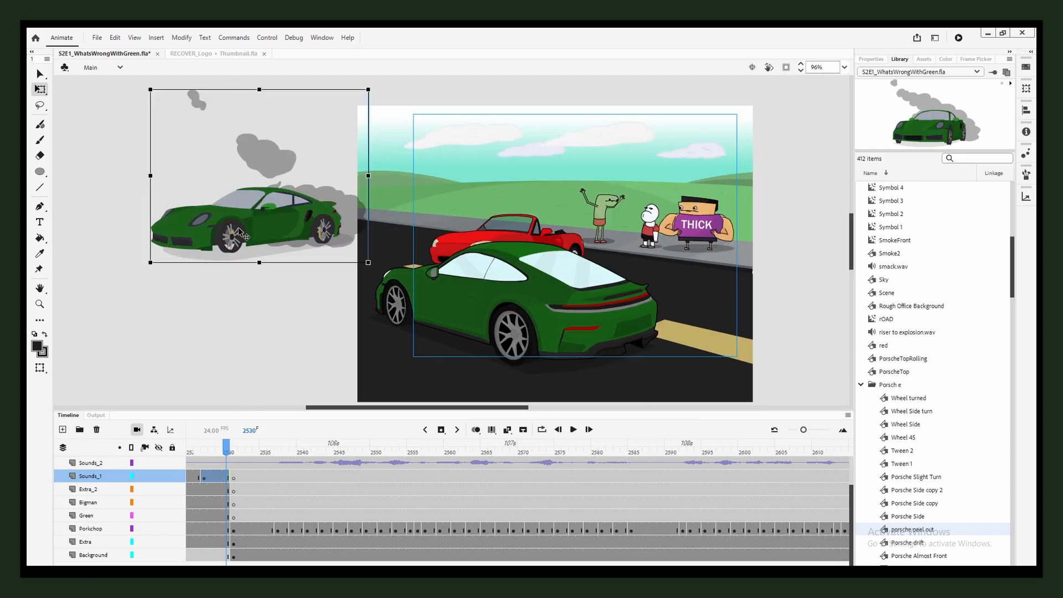
Examine the wheels and bodywork of the placed peel-out car up close, then delete it from the stage.
scroll(242, 236, up, 5)
scroll(351, 290, down, 2)
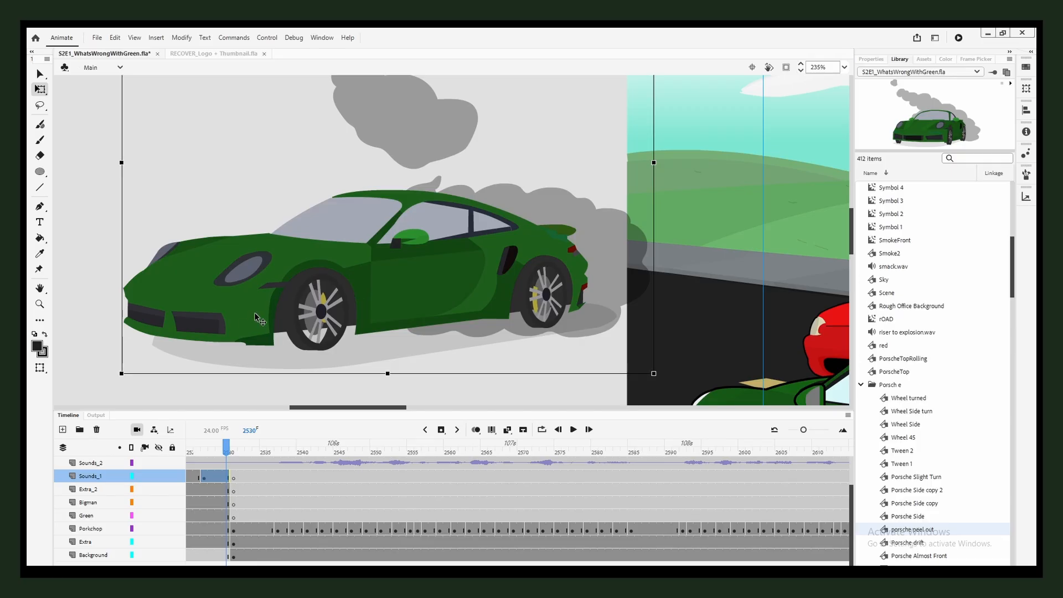
scroll(296, 291, up, 3)
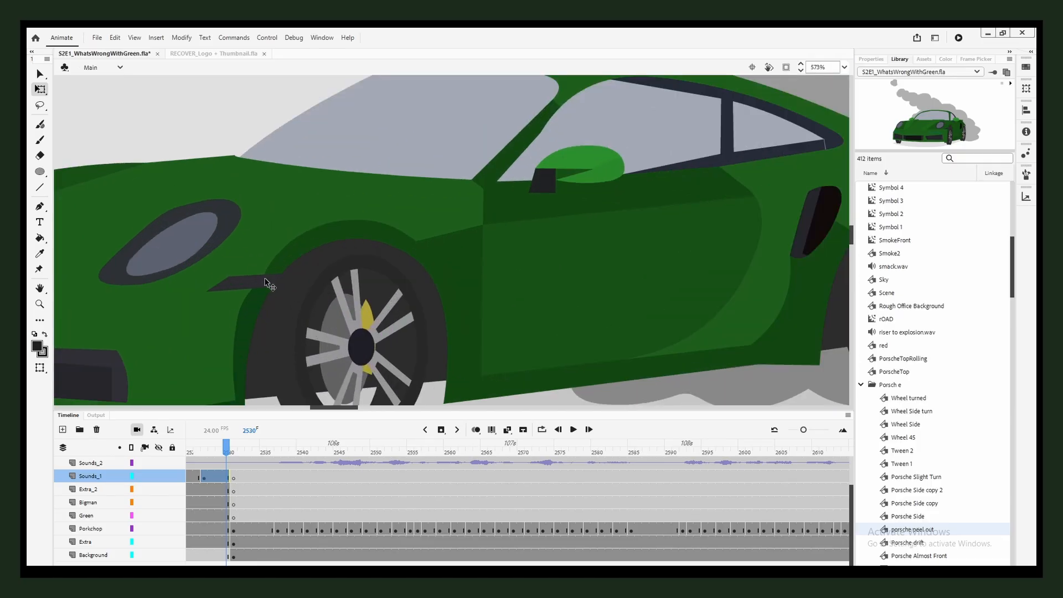
scroll(395, 268, down, 2)
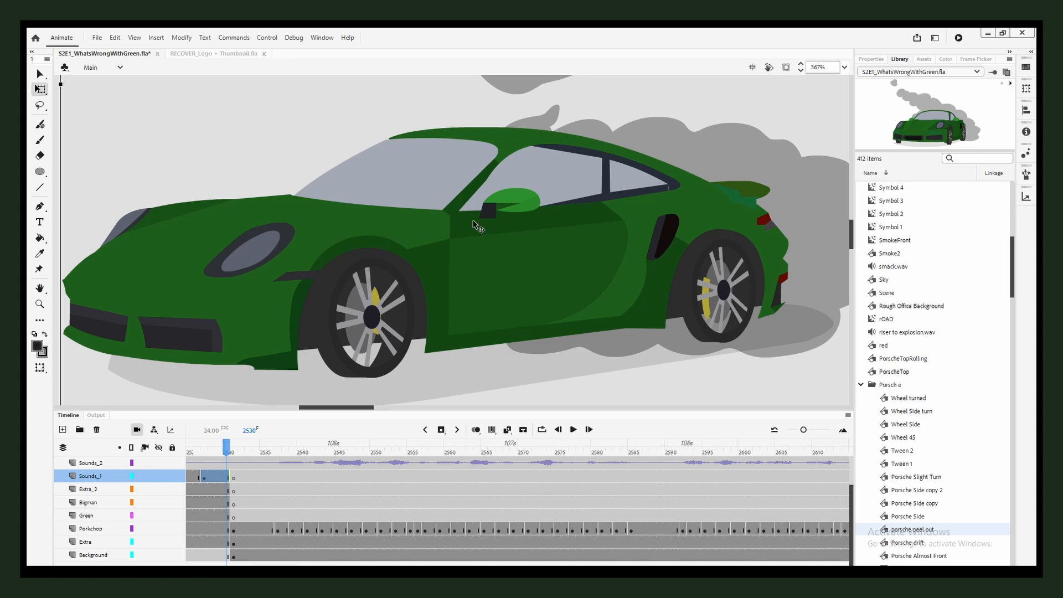
scroll(499, 297, down, 3)
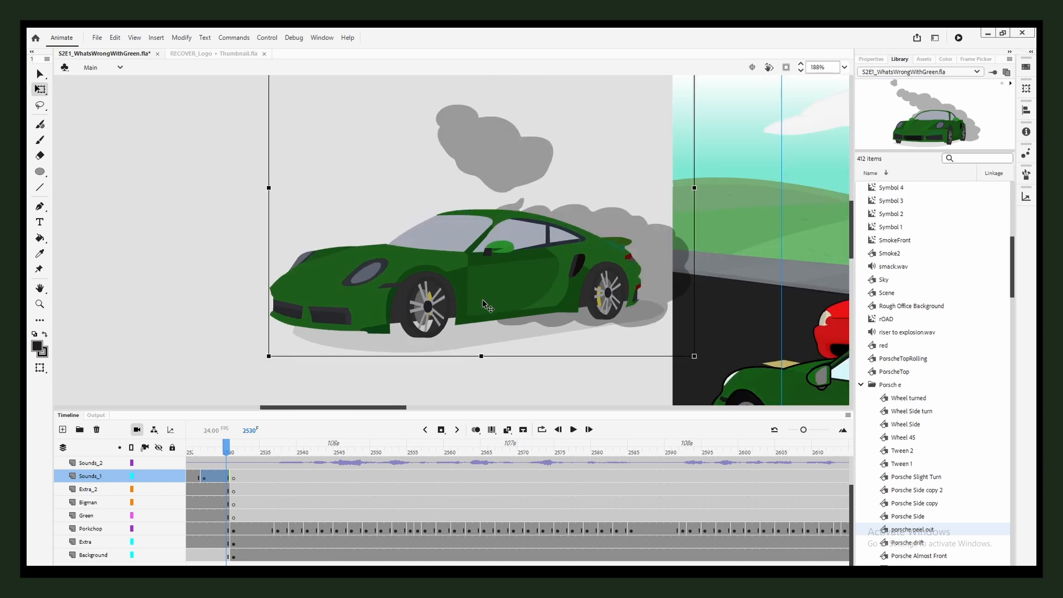
drag(168, 346, 559, 110)
key(Delete)
Examine the green car in the scene up close at frame 2530, including its body, mirror, wheels and rear end.
drag(809, 276, 214, 123)
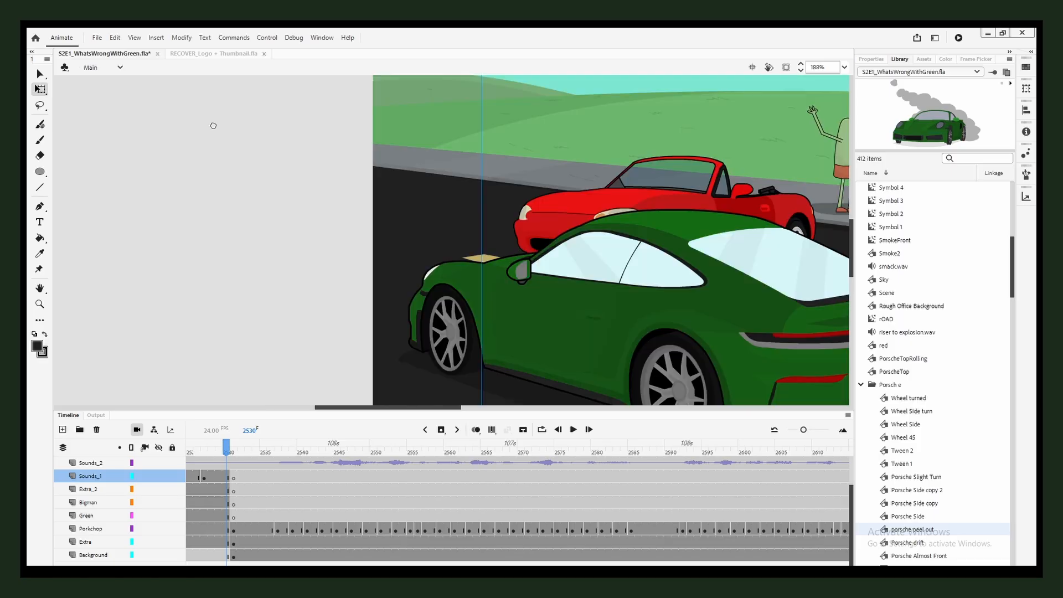
scroll(394, 328, up, 1)
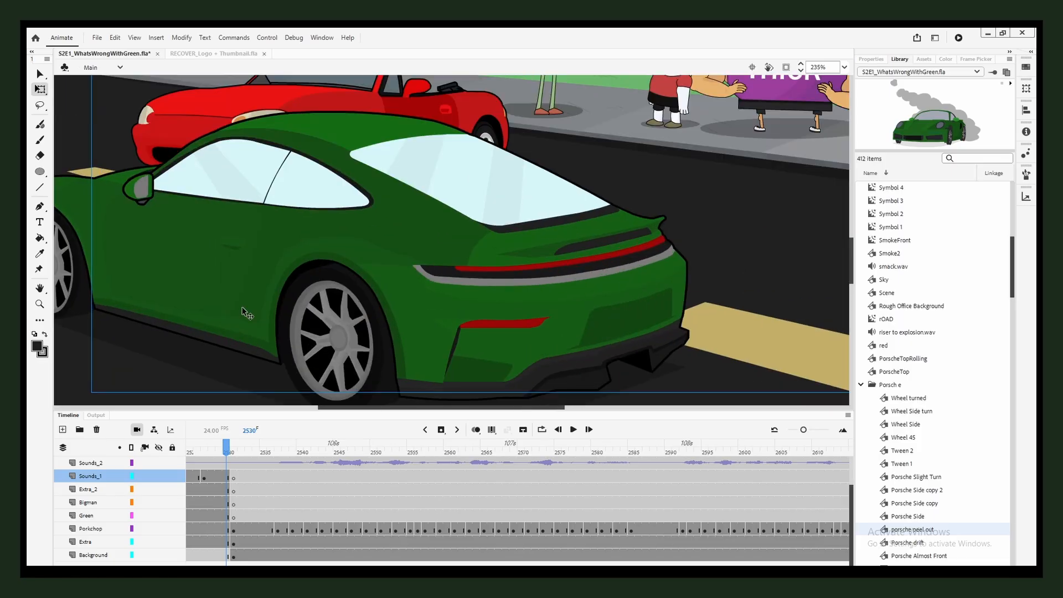
scroll(194, 339, up, 1)
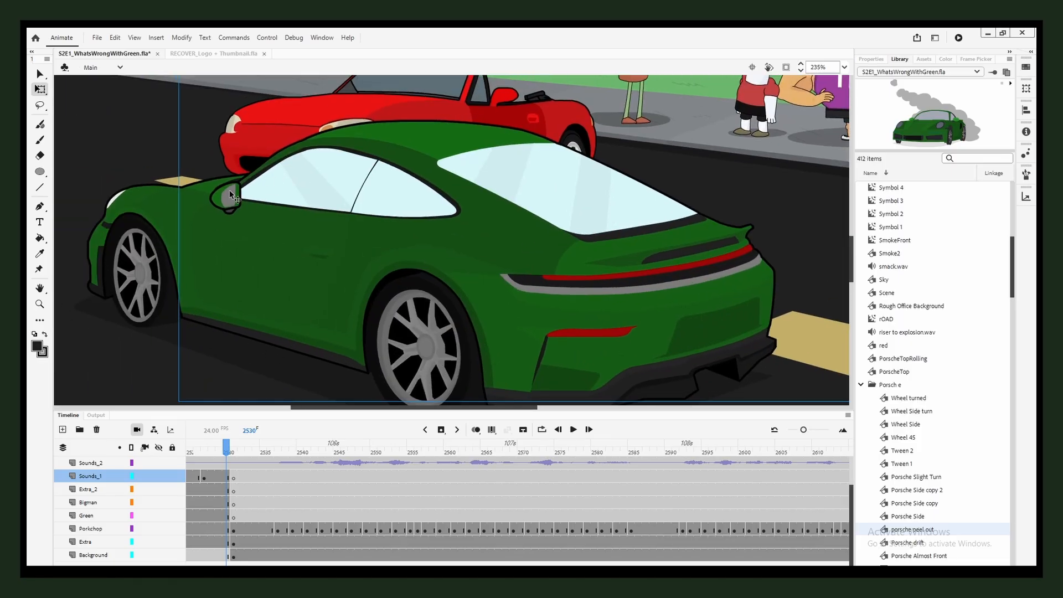
drag(684, 309, 629, 292)
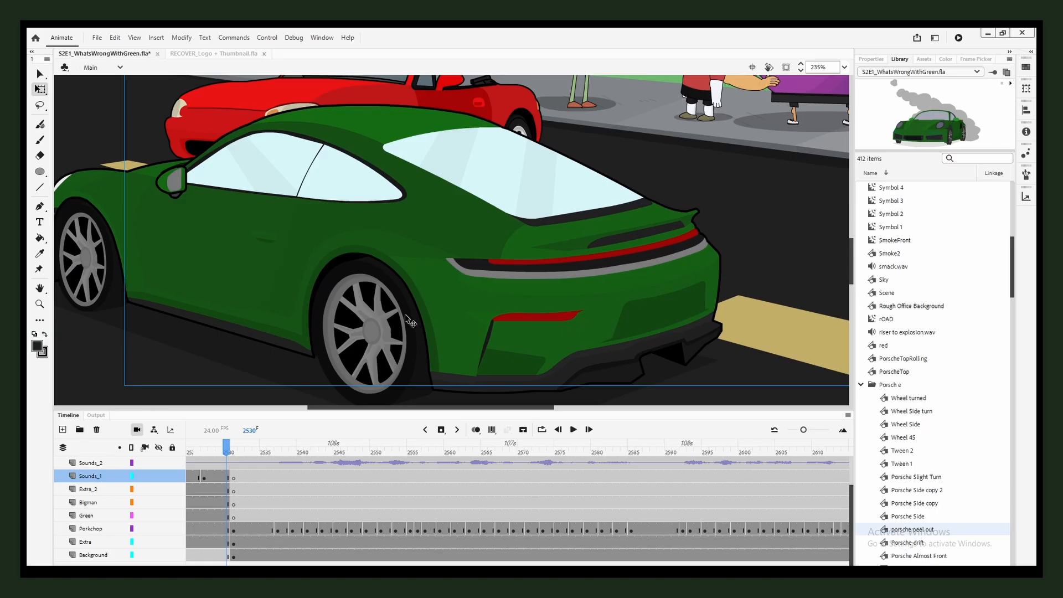
scroll(410, 322, down, 2)
scroll(388, 333, down, 1)
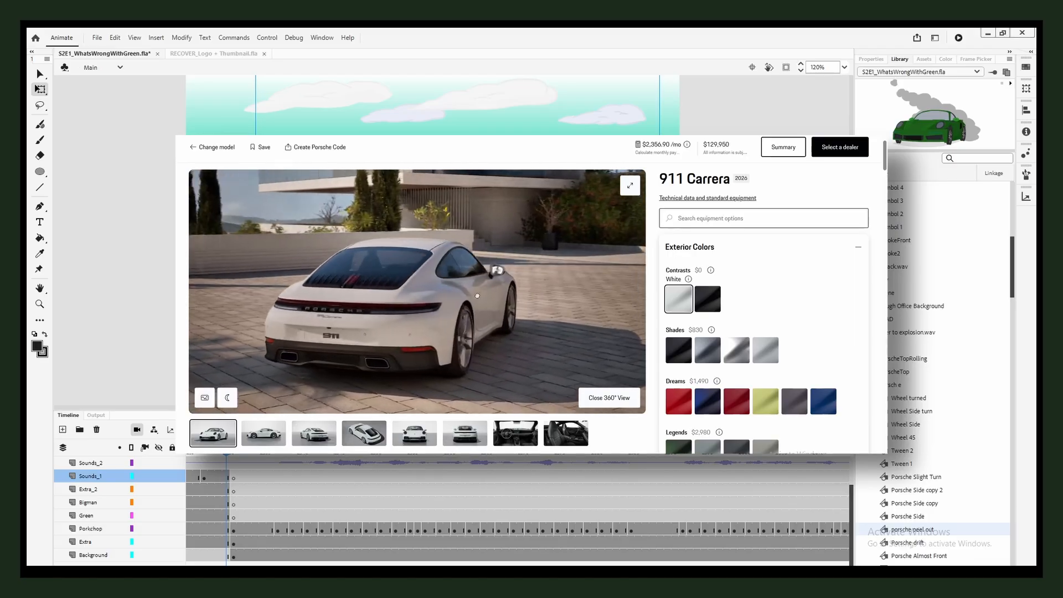
scroll(402, 330, down, 1)
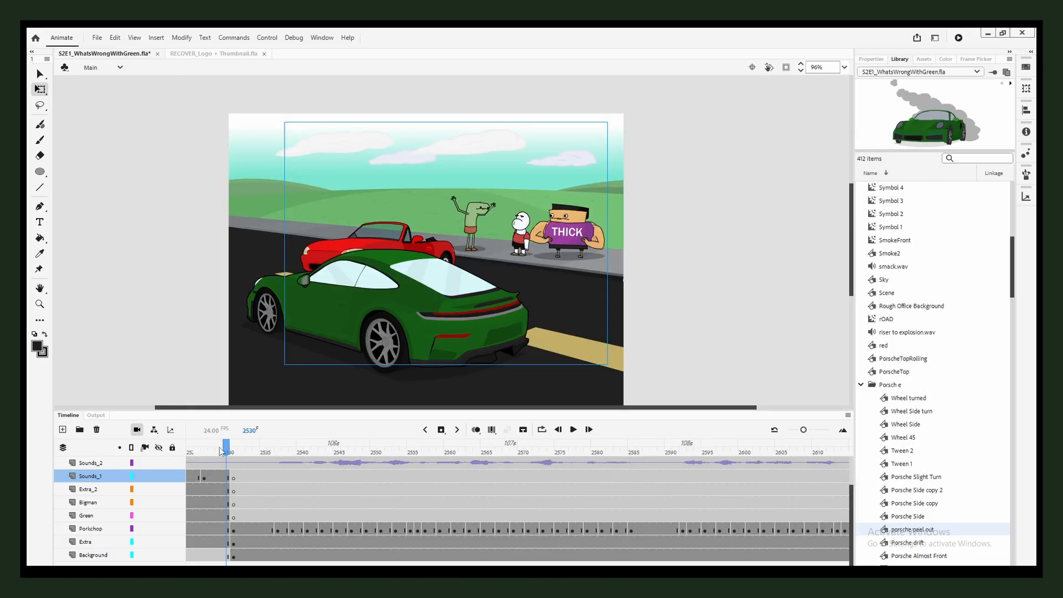
Compare the green car's blurred wheels at frame 2527 with its detailed wheel rims at frame 2530.
click(220, 453)
drag(220, 453, 204, 453)
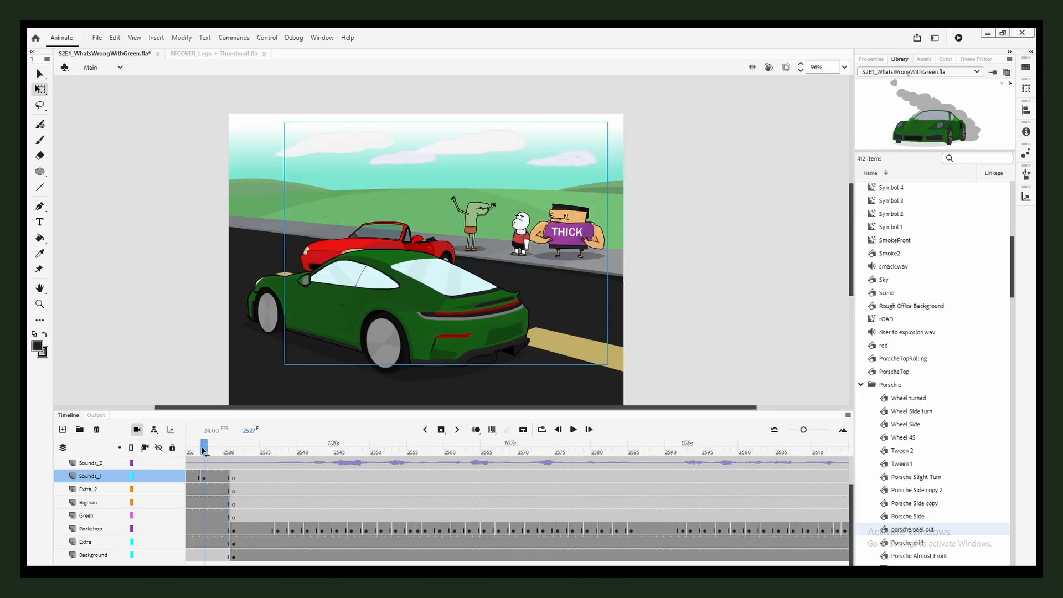
scroll(385, 342, up, 3)
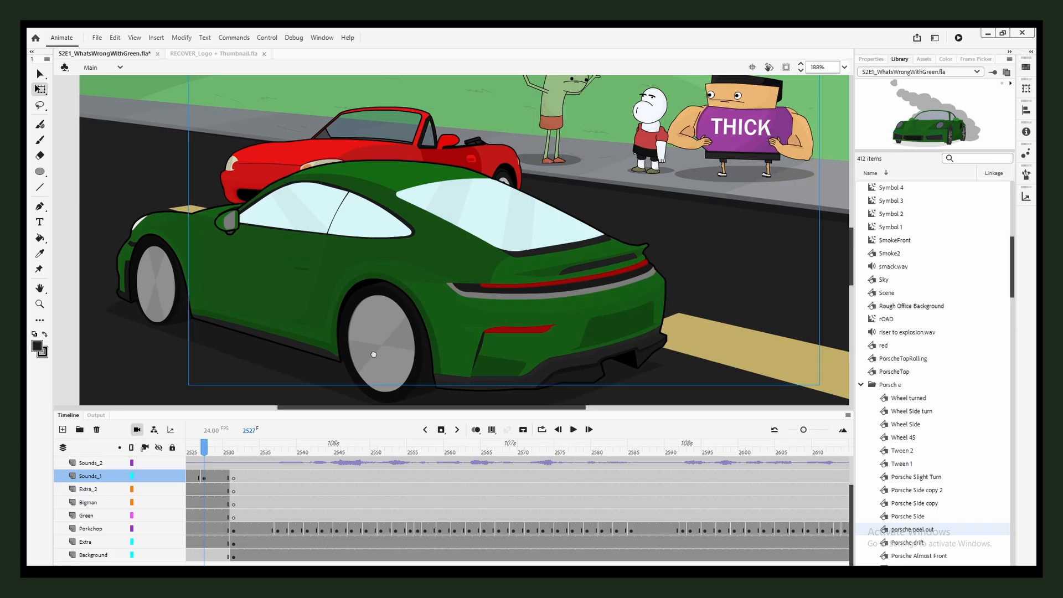
drag(374, 354, 382, 352)
drag(203, 453, 225, 452)
scroll(454, 356, up, 3)
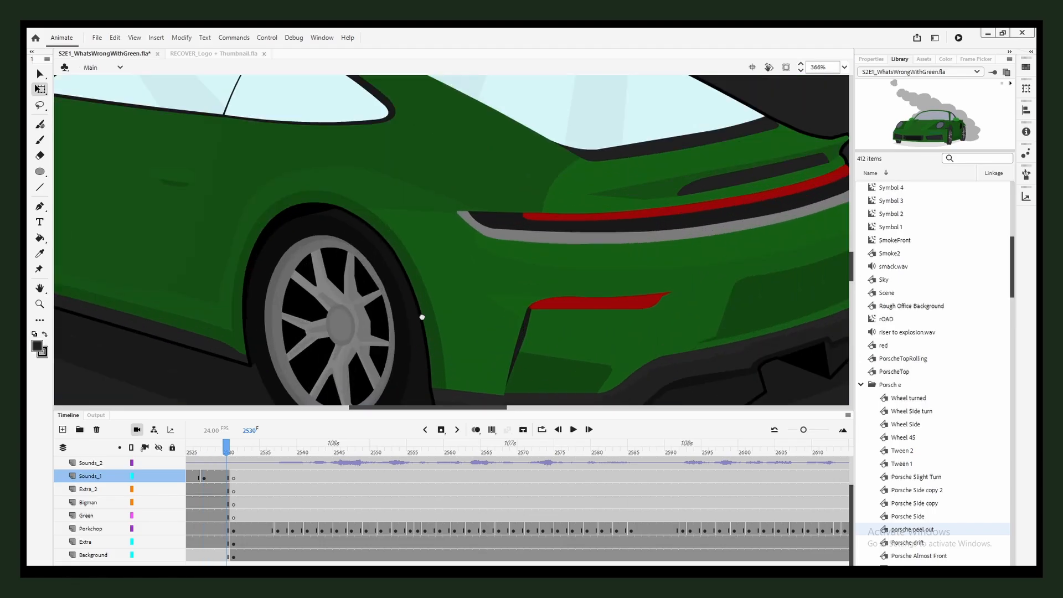
Examine the green car's rear wheel up close at frame 2530 and compare its rim with the one at frame 2528.
drag(422, 318, 463, 302)
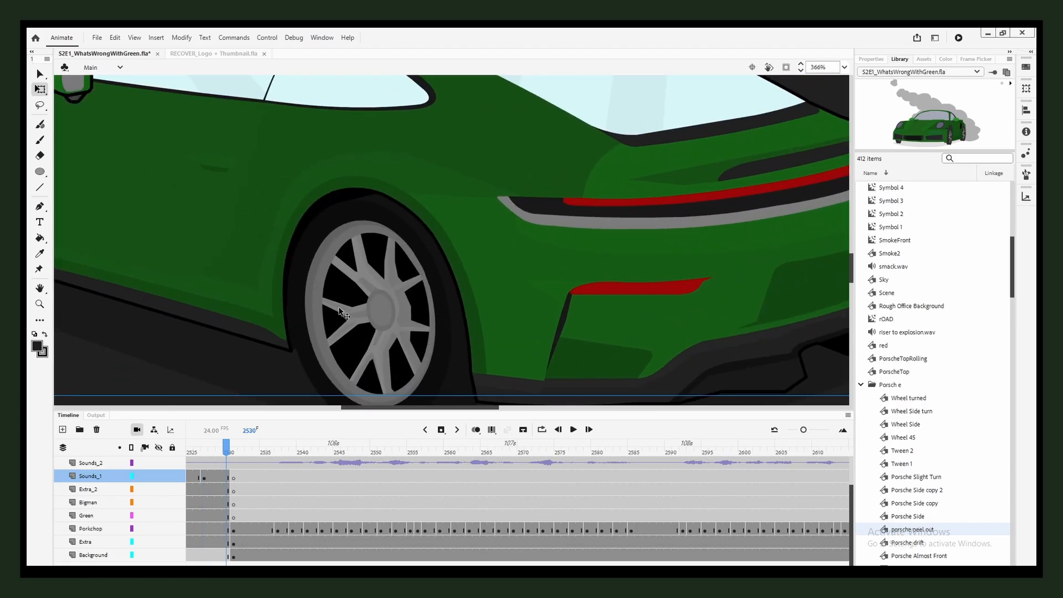
drag(339, 310, 667, 398)
drag(401, 294, 385, 286)
scroll(386, 287, down, 3)
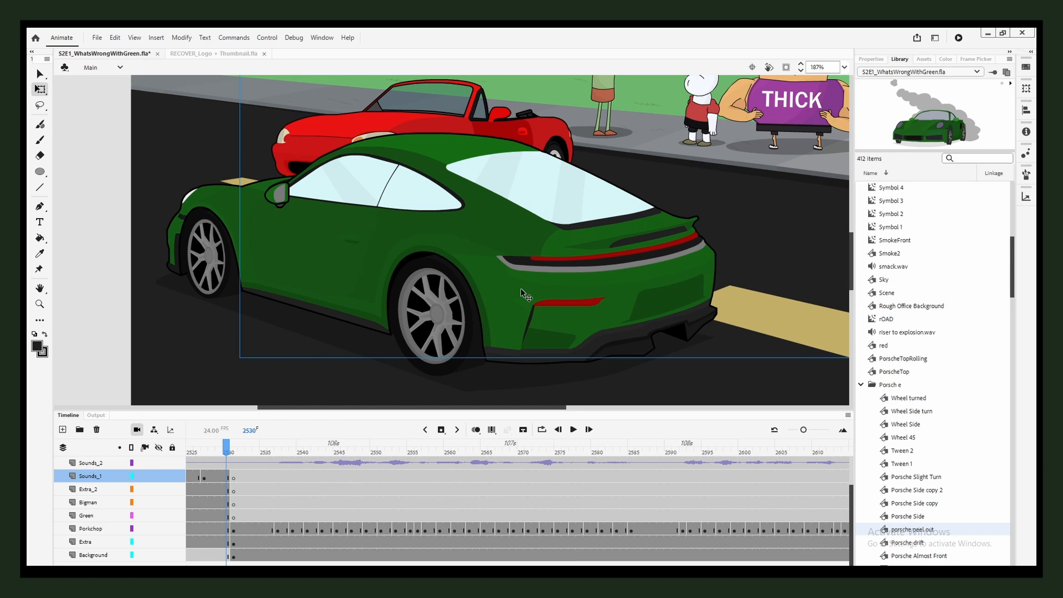
drag(227, 449, 214, 449)
scroll(363, 334, down, 3)
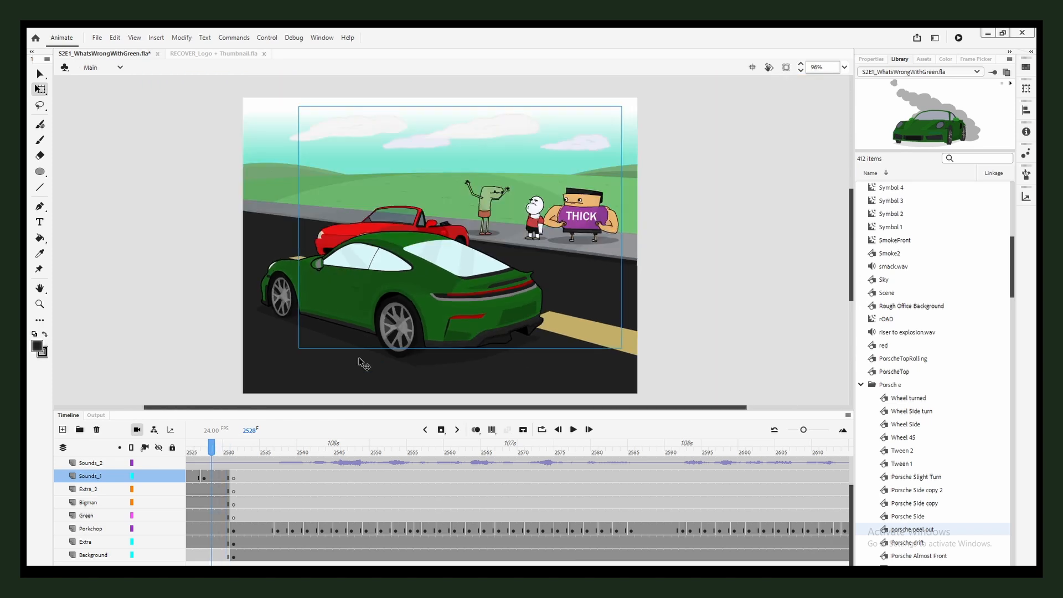
scroll(411, 354, up, 6)
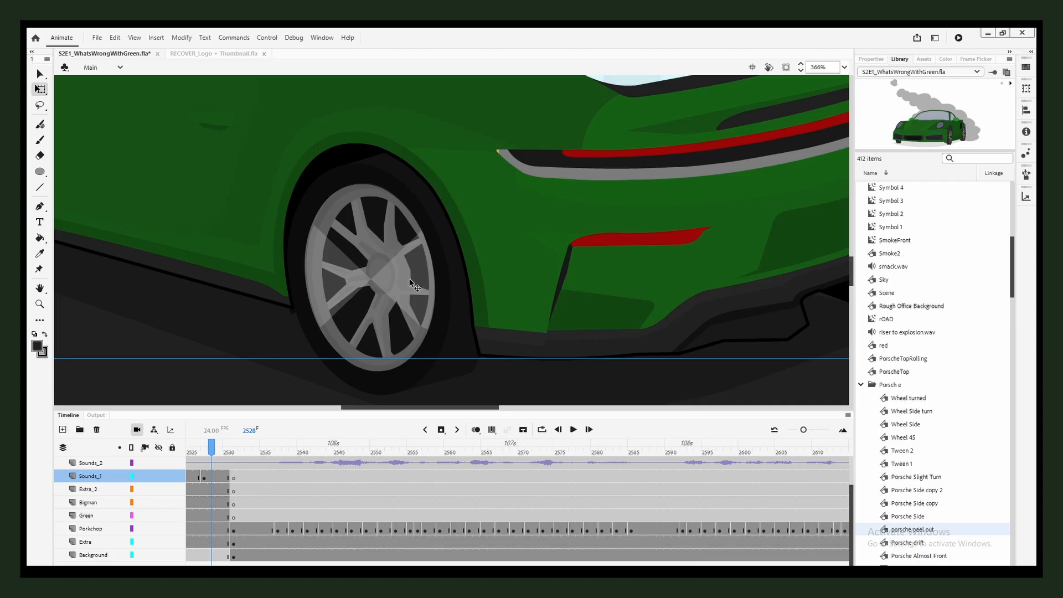
scroll(408, 276, down, 7)
Play the side-view driving shot from frame 2532 to frame 2550 and look over the car body and both wheels.
click(240, 445)
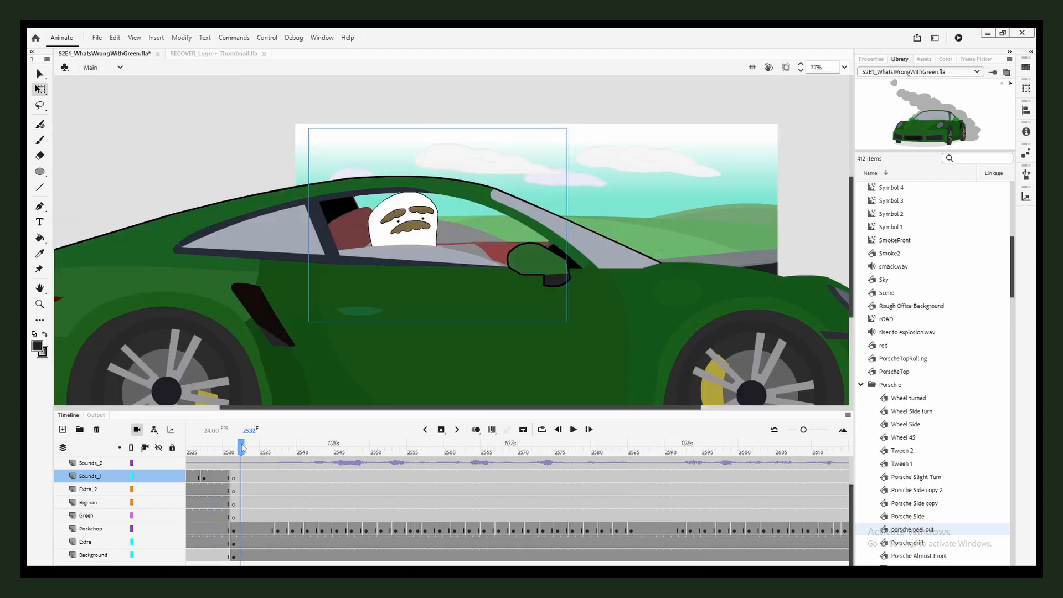
key(Return)
key(Return)
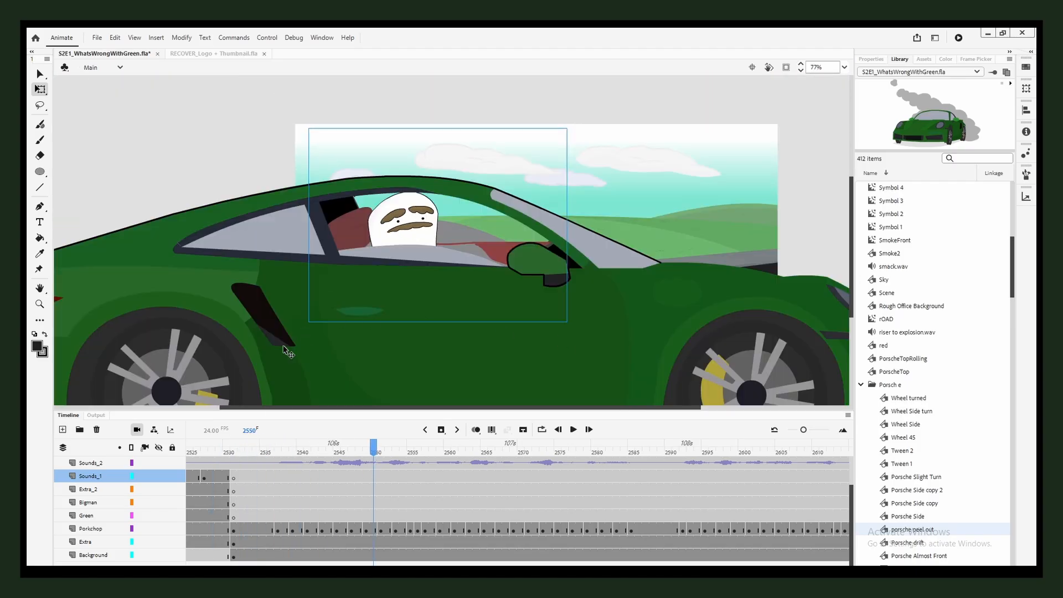
drag(289, 352, 356, 344)
drag(656, 336, 542, 324)
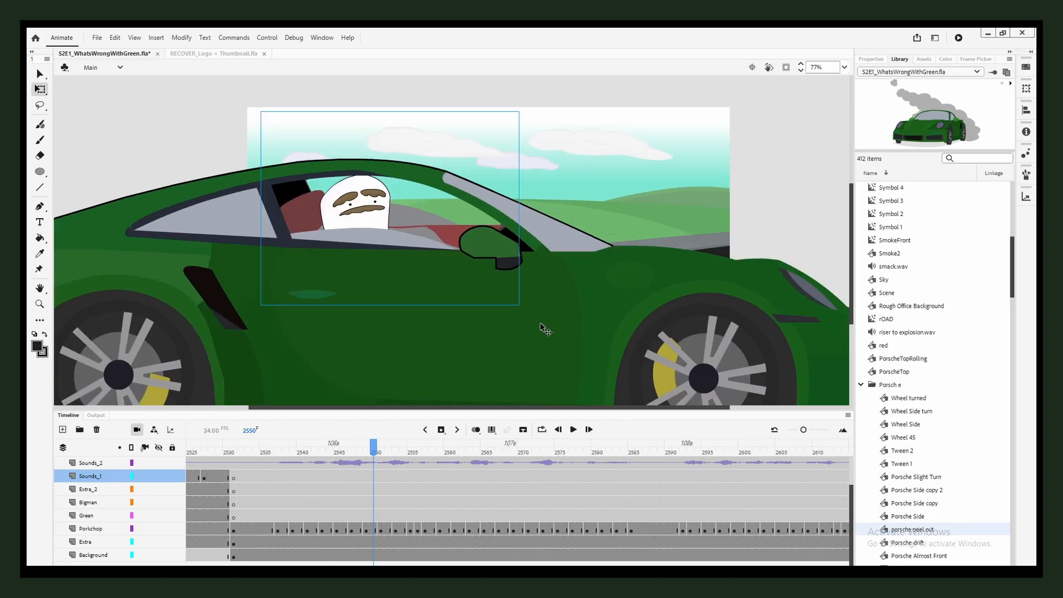
drag(421, 258, 438, 277)
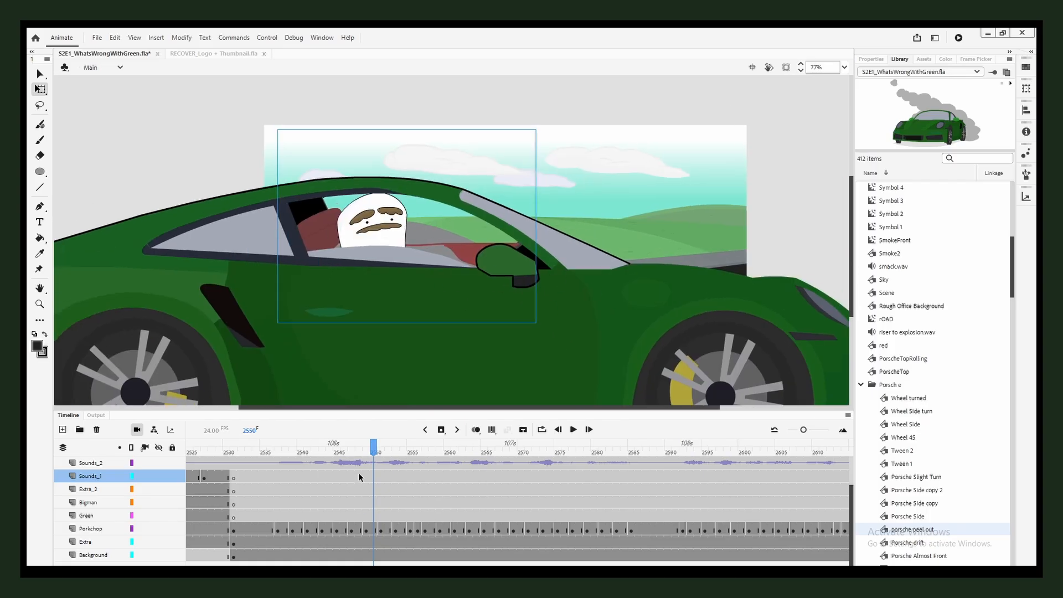
Play the episode from frame 2550 through the race dialogue to the black-and-white scene at frame 3076.
key(Return)
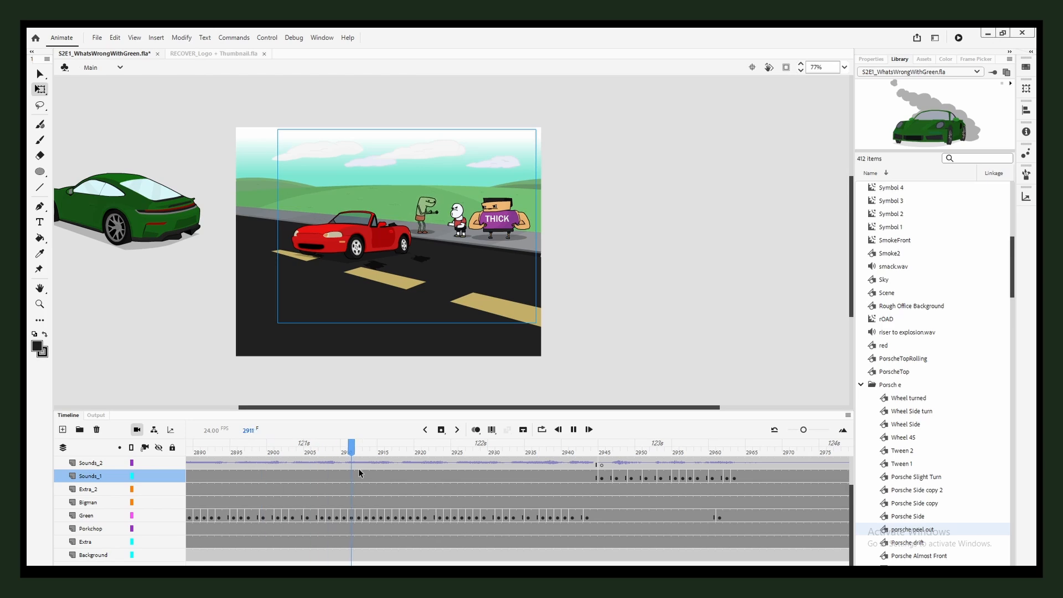
key(Return)
key(Return)
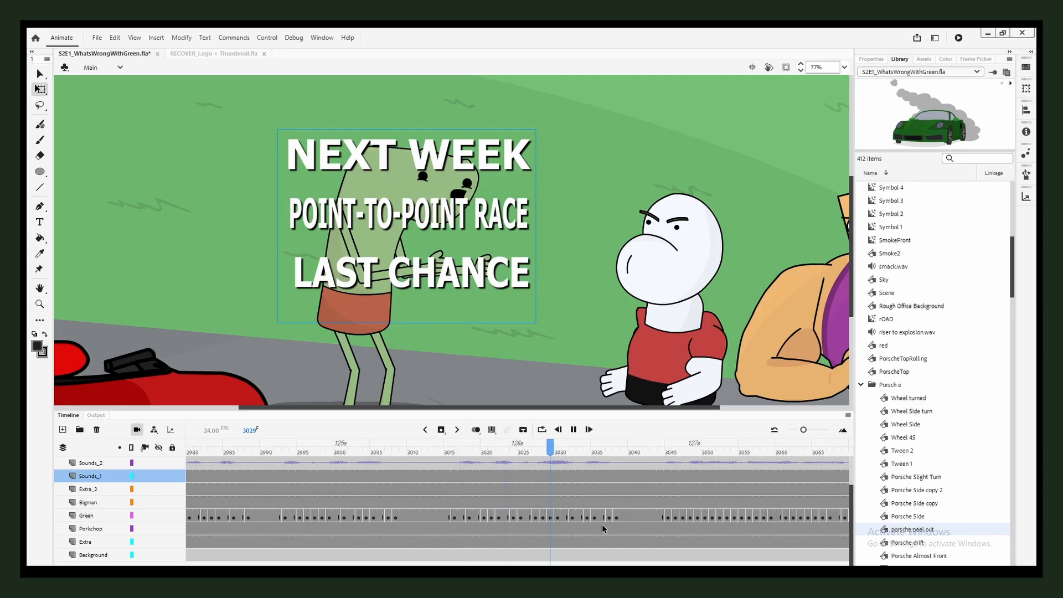
key(Return)
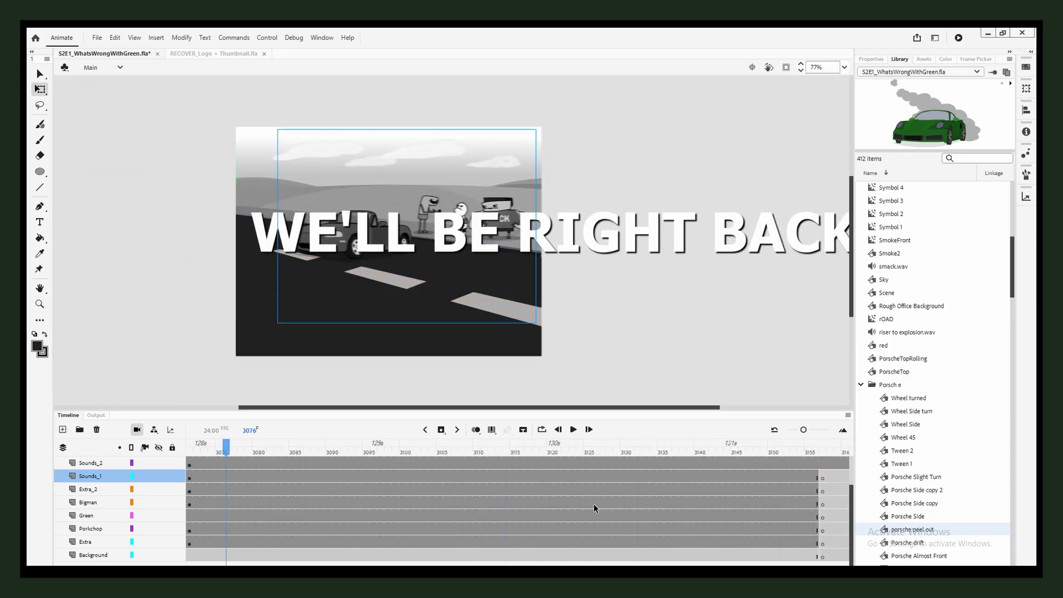
Review the scrolling WE'LL BE RIGHT BACK text and its sound layers by playing from frame 3071 and scrubbing past frame 3322.
scroll(237, 487, up, 2)
click(203, 450)
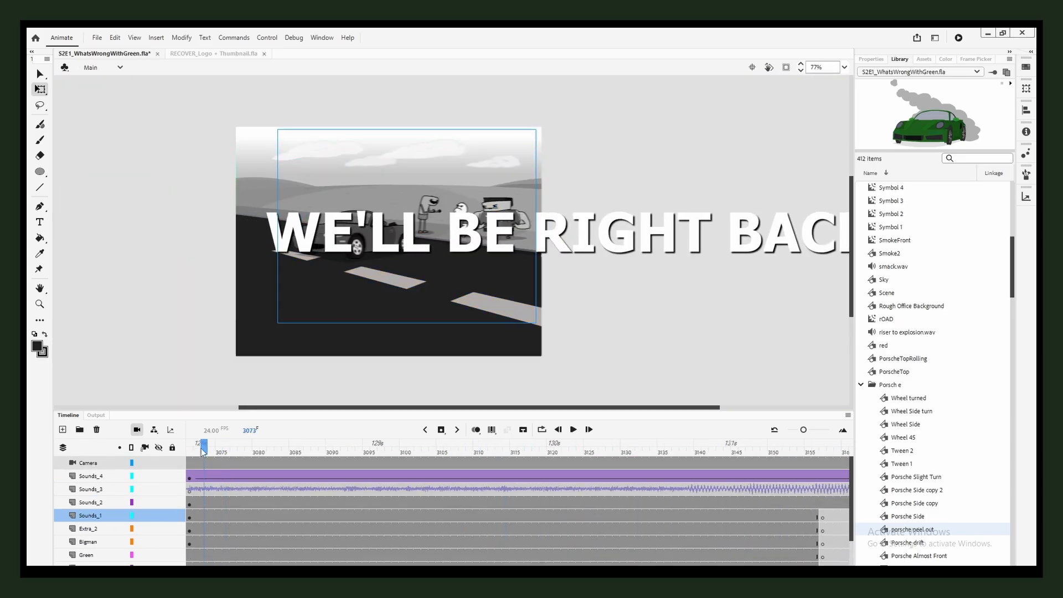
drag(203, 451, 193, 450)
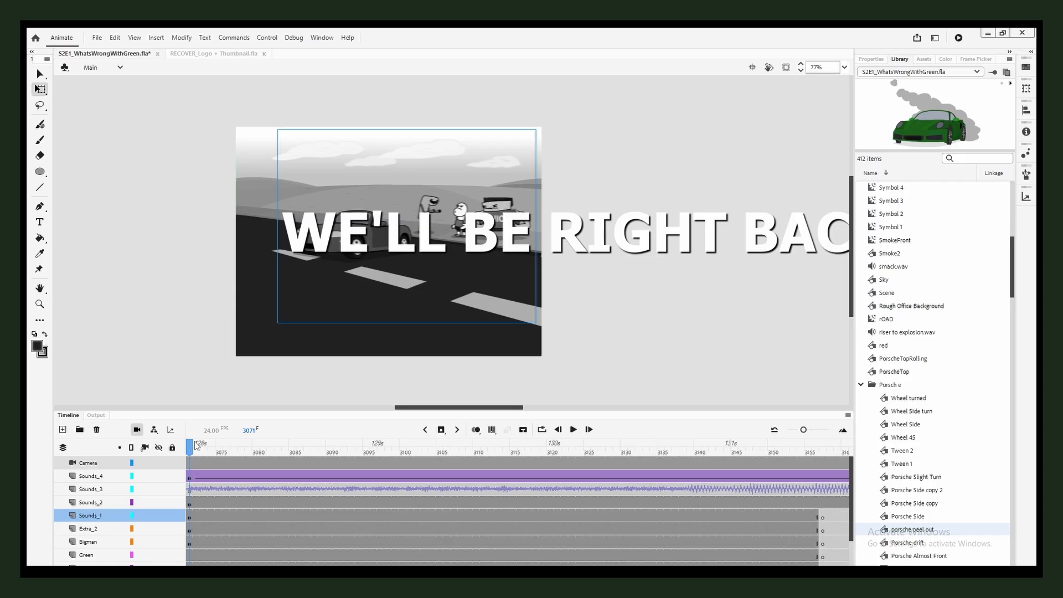
key(Return)
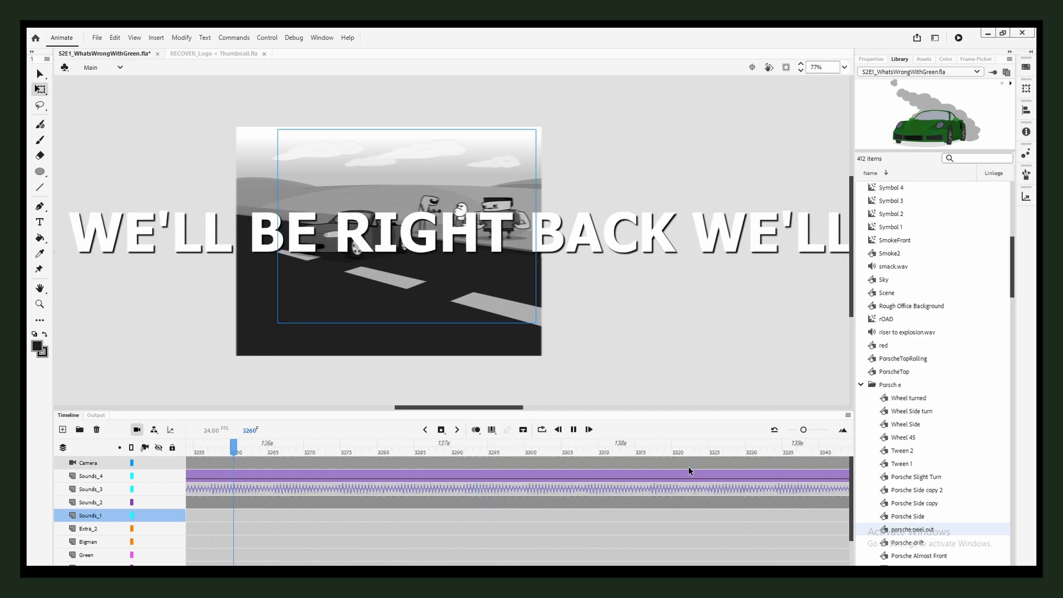
click(705, 447)
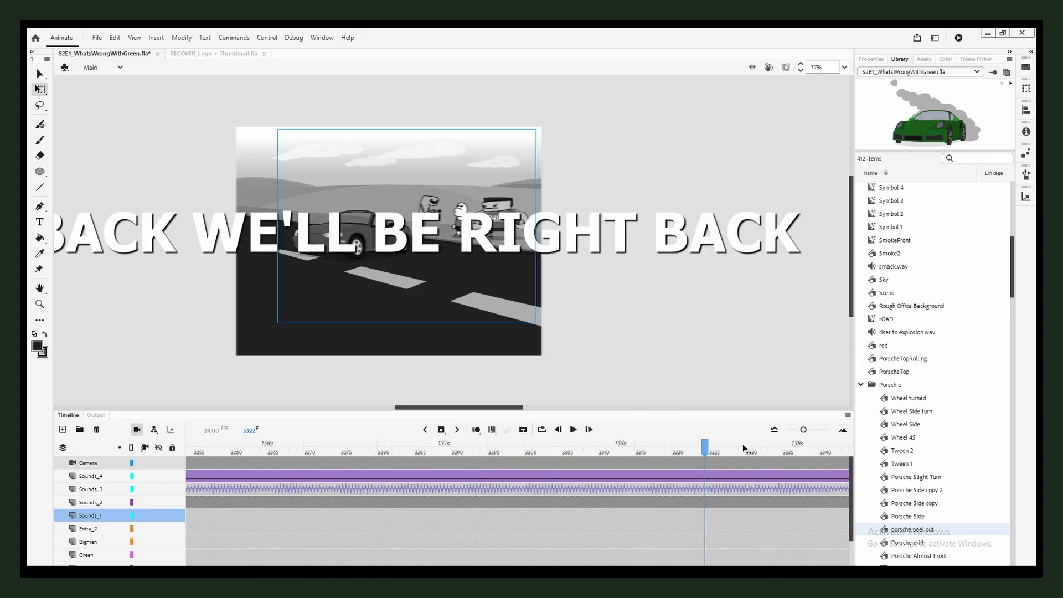
drag(743, 445, 964, 445)
click(637, 459)
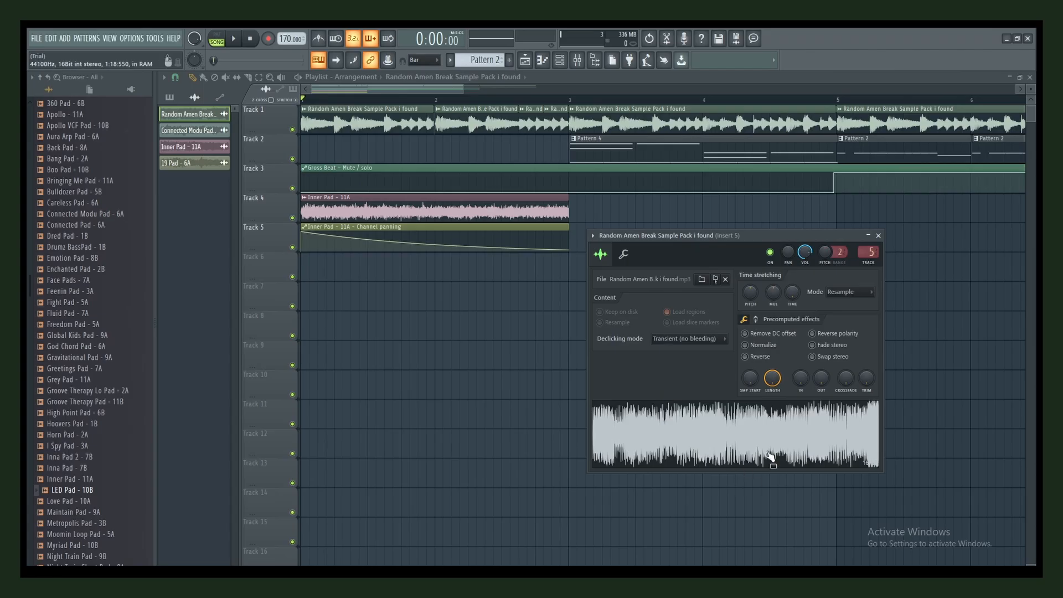
In FL Studio, place the full Random Amen Break sample on Track 9 of the playlist and delete its clips again.
drag(774, 453, 373, 397)
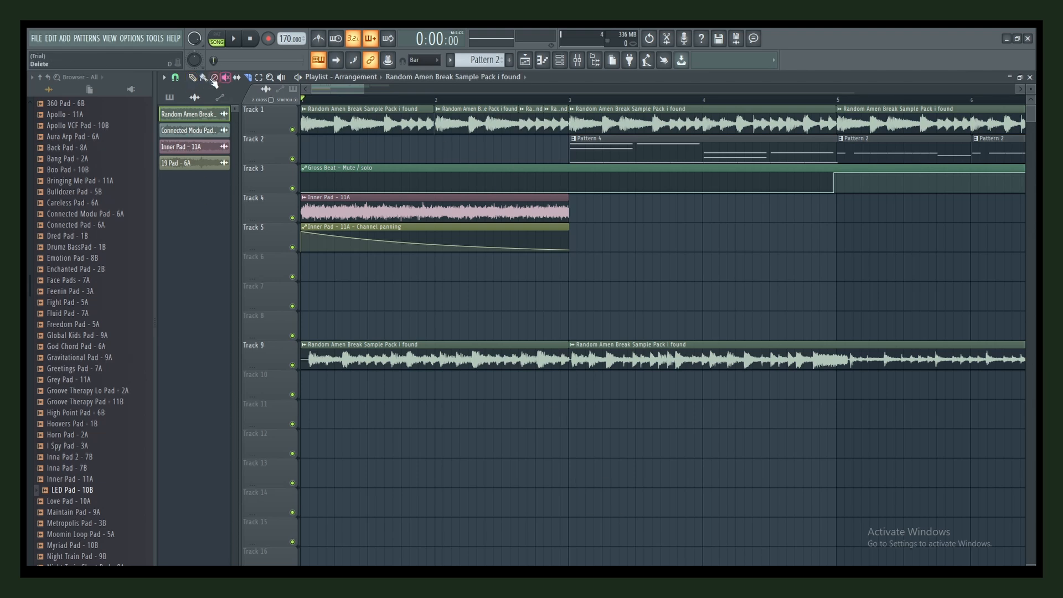
click(193, 79)
right_click(577, 363)
right_click(546, 359)
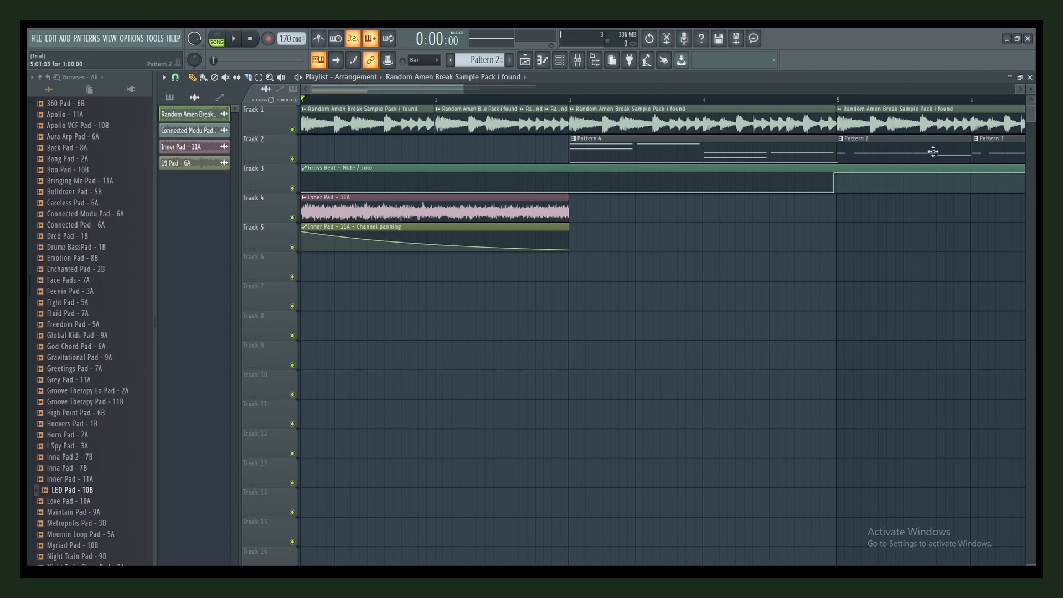
Look over the pattern clips in the arrangement and the samples in the Pads folder.
drag(929, 184, 954, 161)
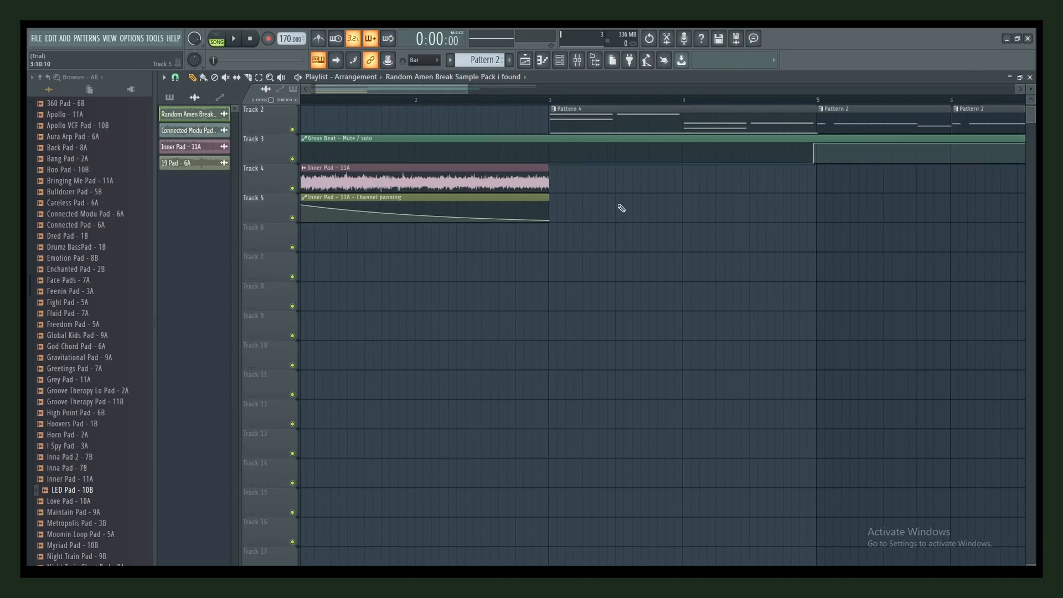
scroll(100, 294, up, 8)
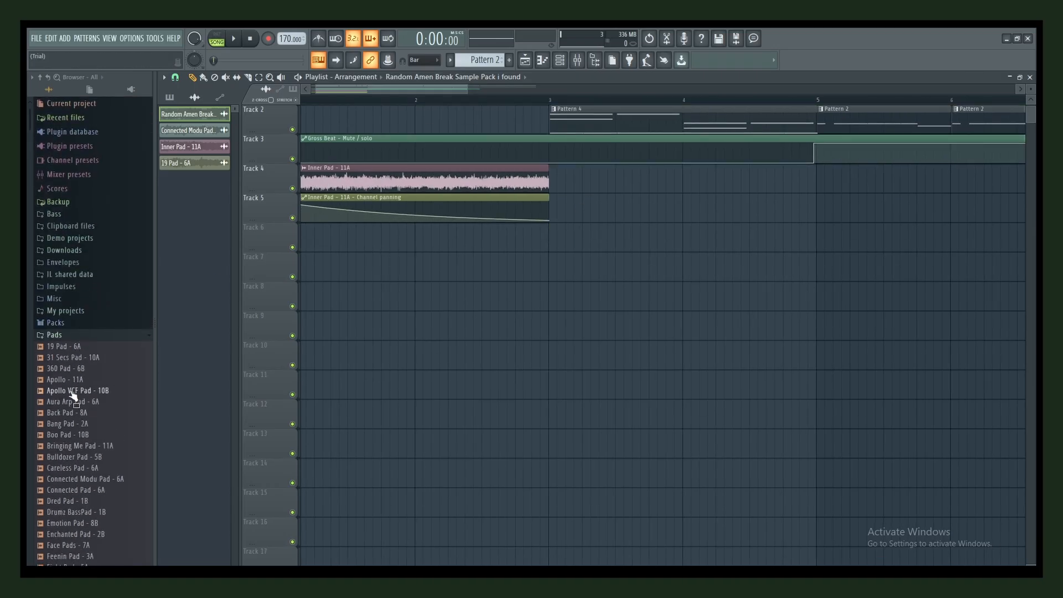
drag(538, 257, 548, 278)
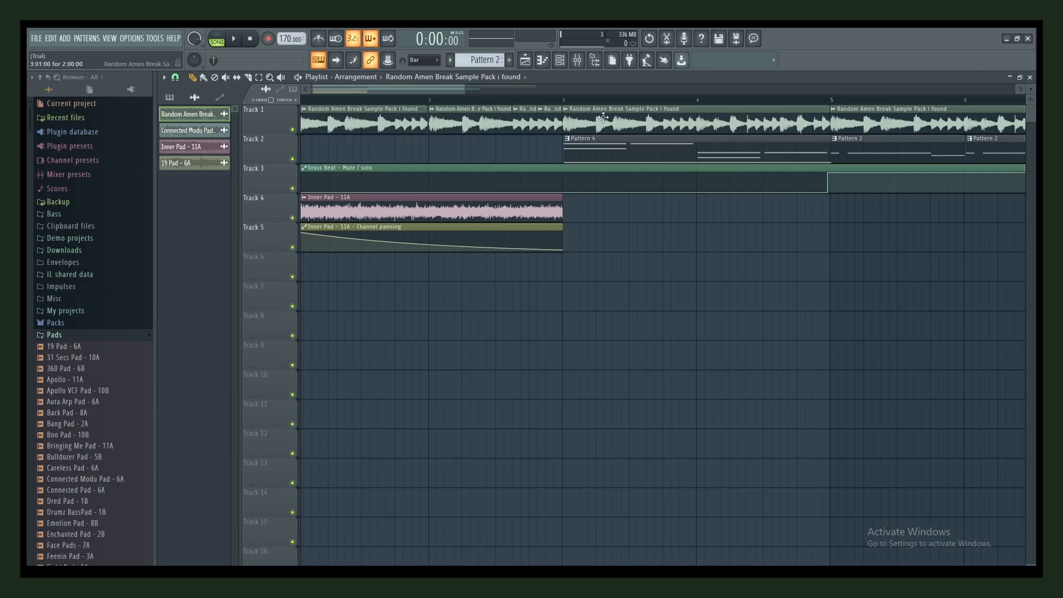
Select Pattern 4 from the channel rack and play its notes in the piano roll.
click(560, 59)
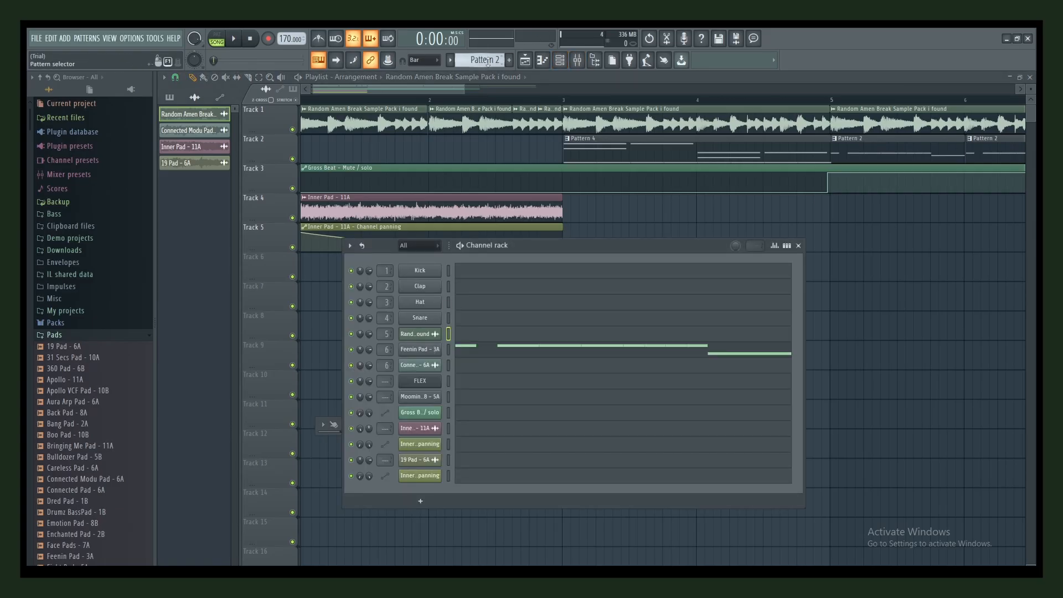
scroll(488, 61, down, 2)
click(523, 346)
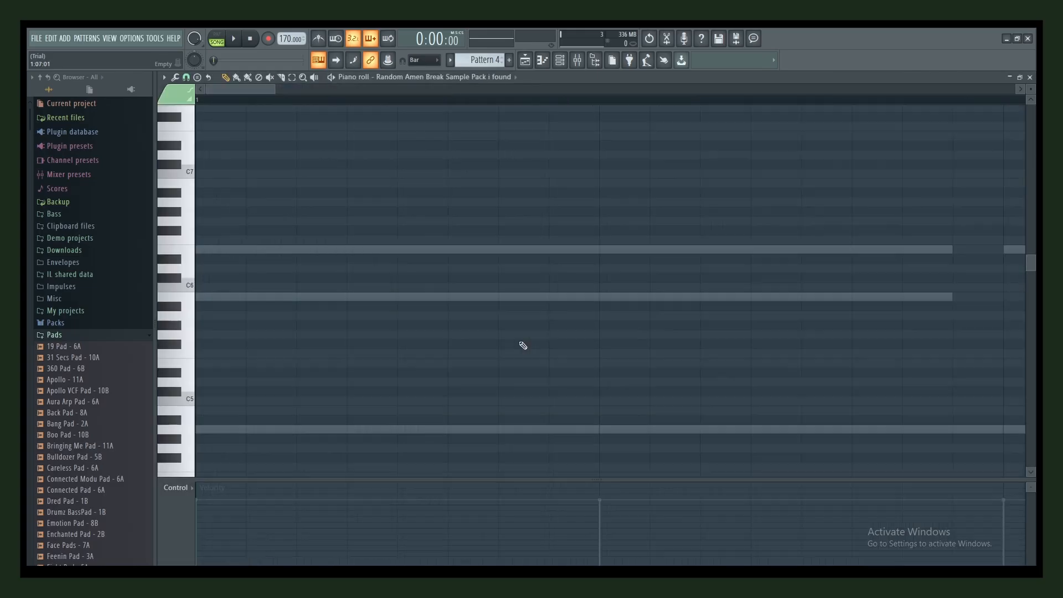
click(233, 39)
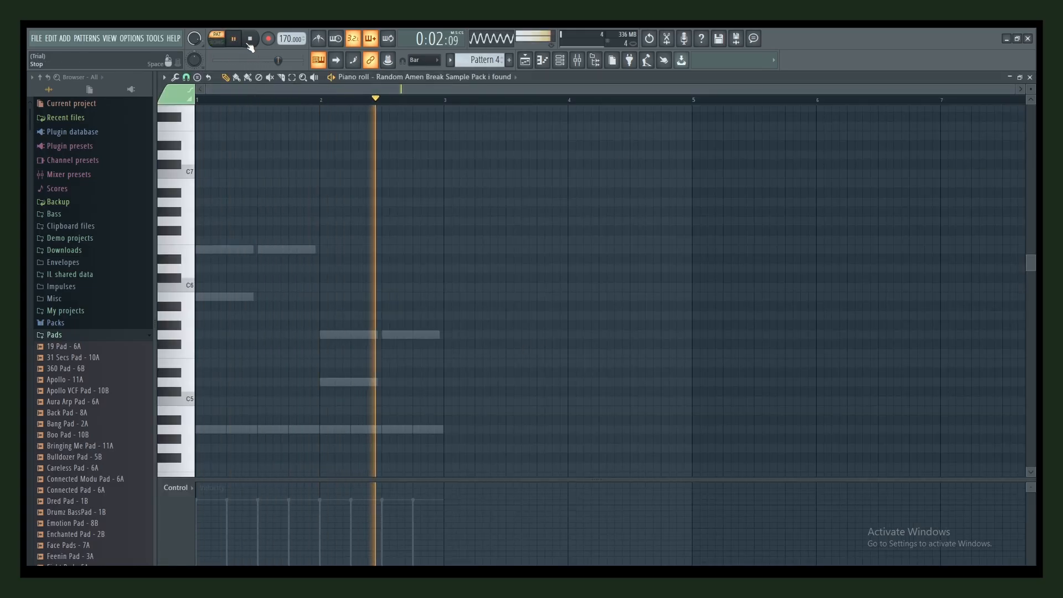
click(250, 39)
click(1012, 78)
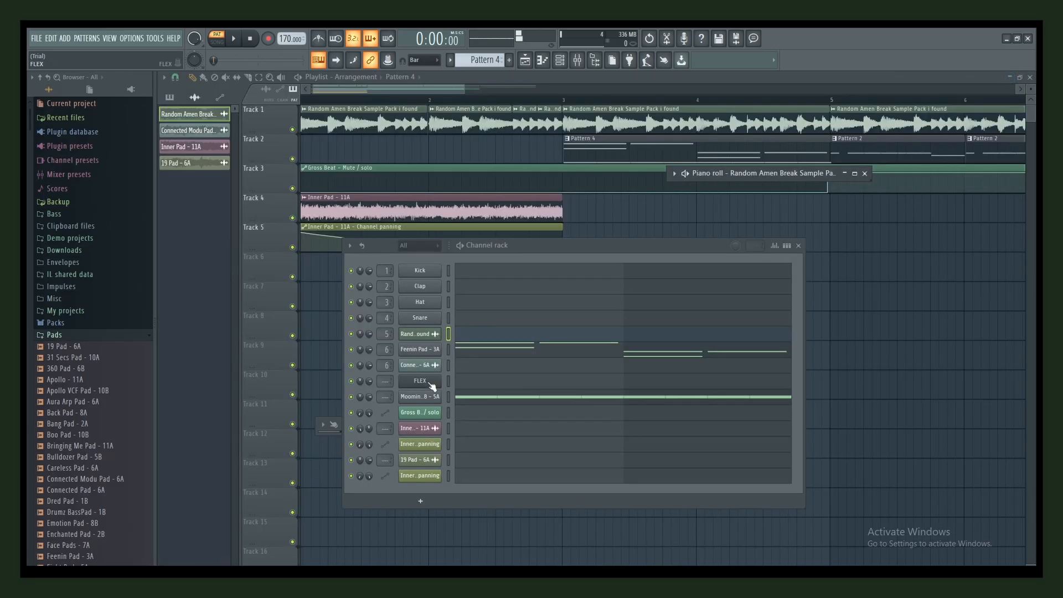
Mute the Moomin Loop Pad - 5A channel and play Pattern 4 to hear the Feenin Pad - 3A notes.
click(352, 397)
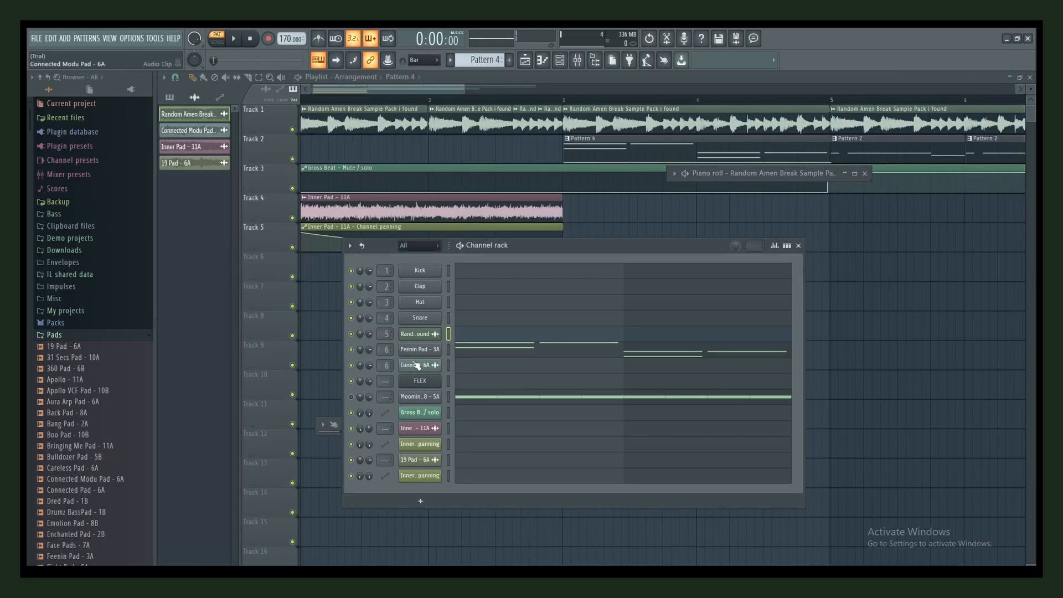
click(513, 347)
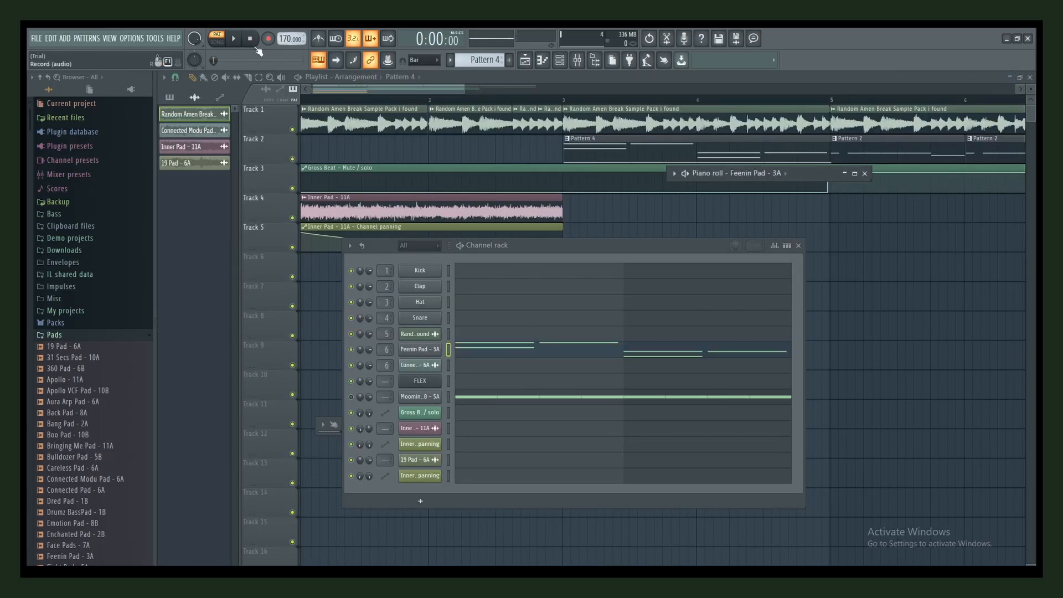
click(233, 38)
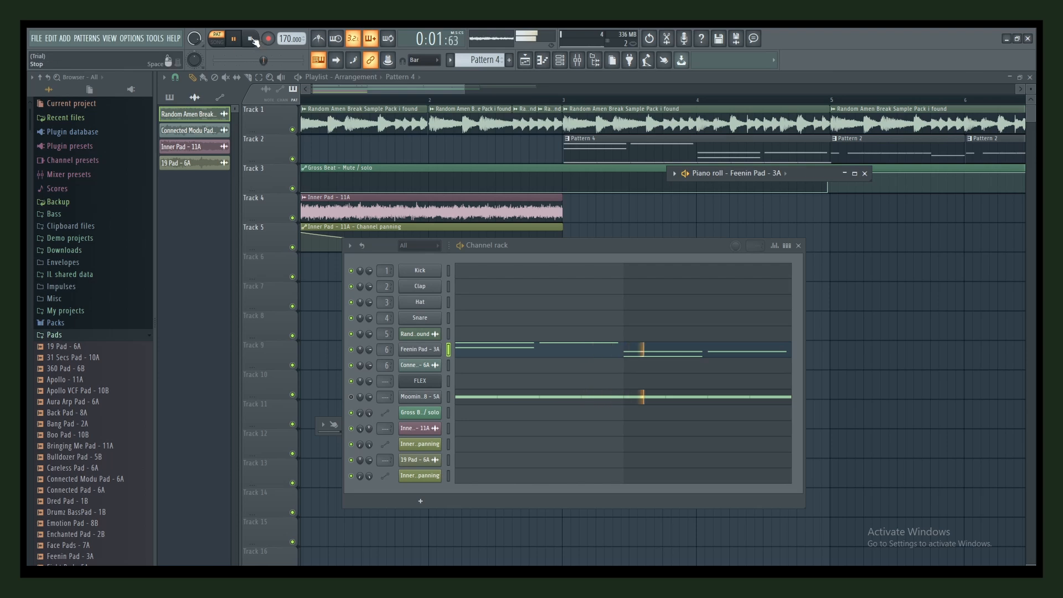
key(space)
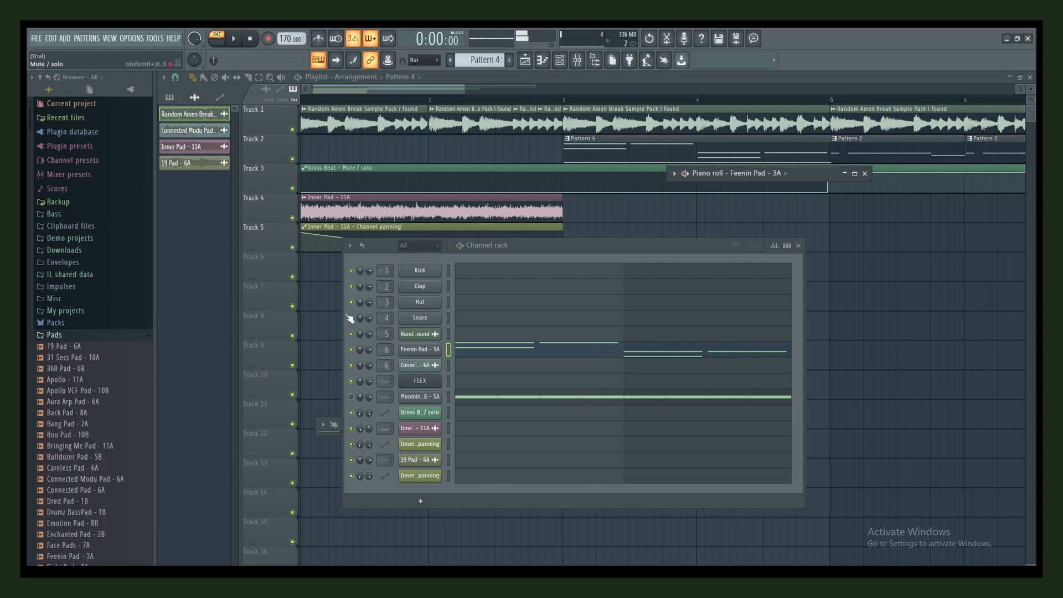
Mute the Feenin Pad - 3A channel and play Pattern 4 to hear the Moomin Loop Pad - 5A notes.
click(352, 349)
click(235, 39)
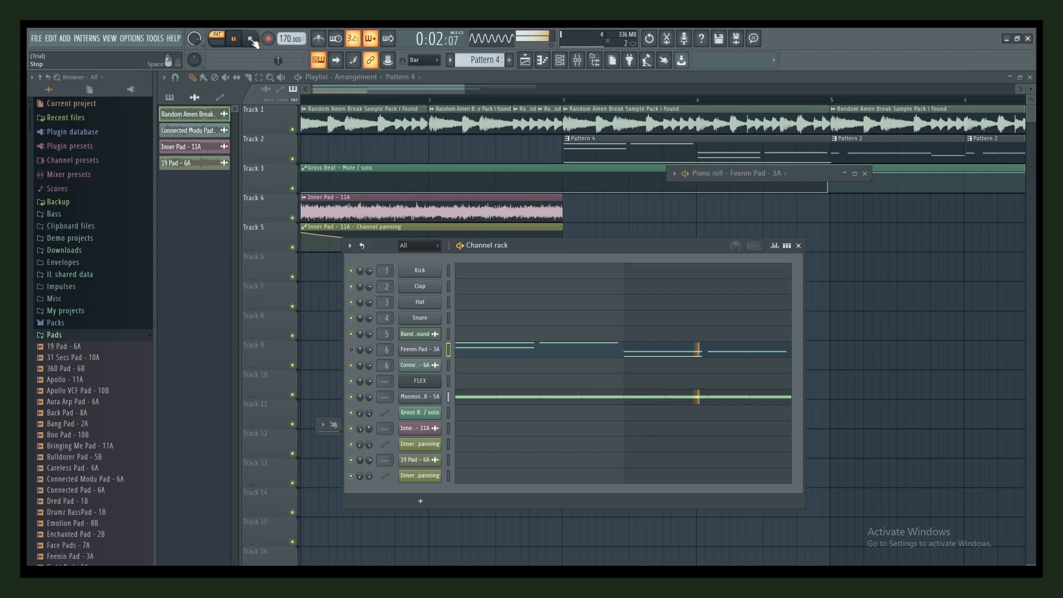
click(250, 39)
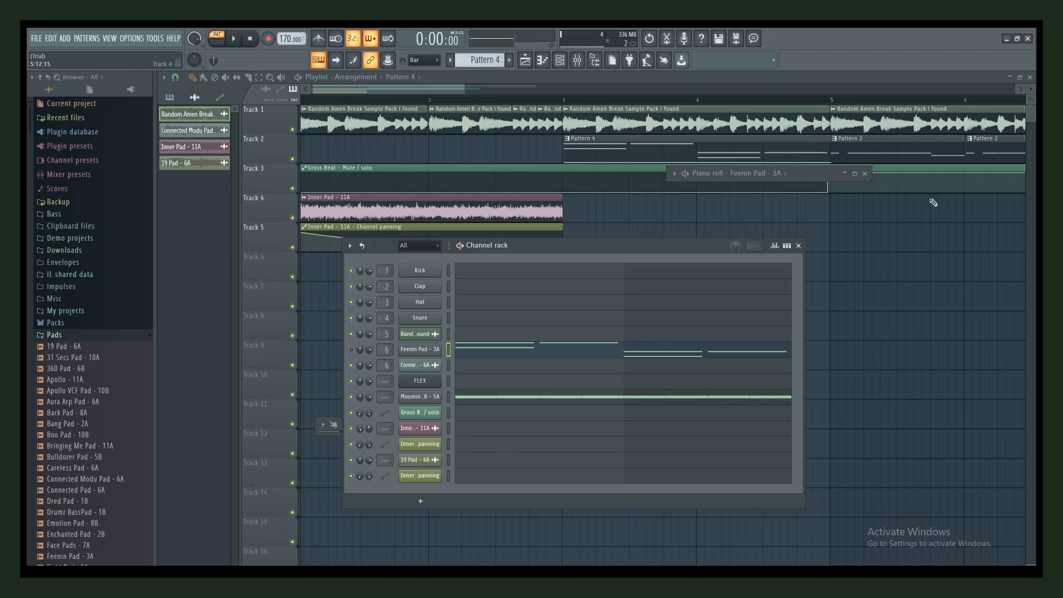
Switch the channel rack to Pattern 2 and play its Feenin Pad - 3A notes.
drag(933, 203, 810, 152)
click(562, 62)
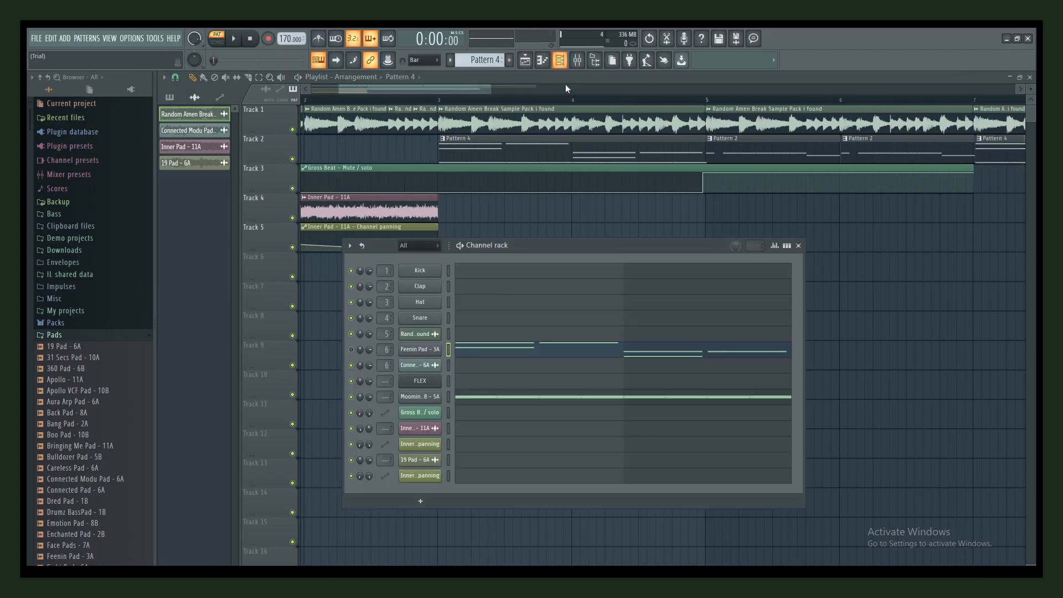
scroll(487, 61, up, 2)
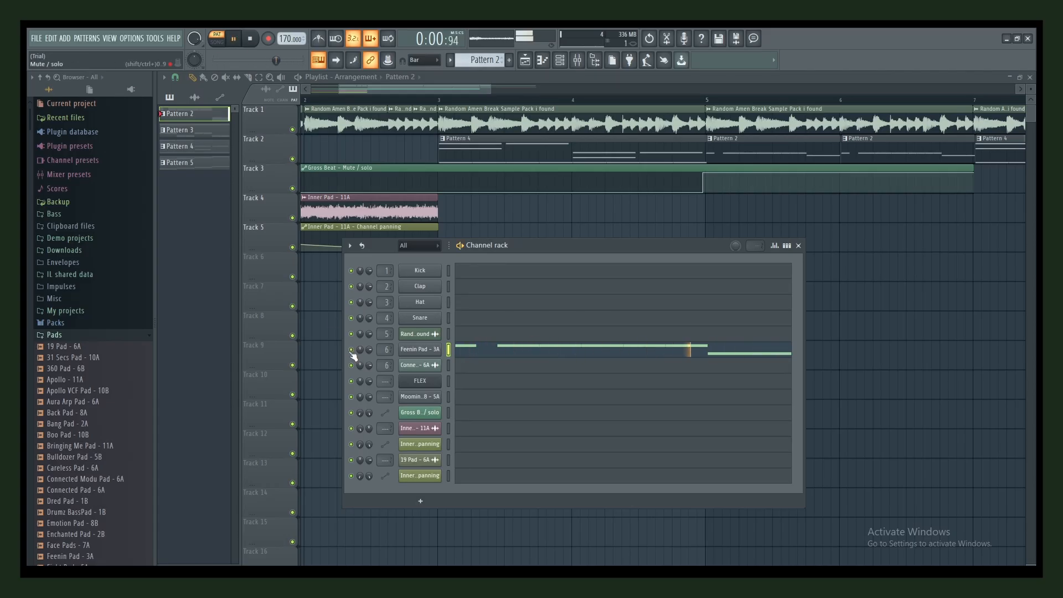
click(251, 41)
Open the sample settings of the Inner Pad - 11A clip on Track 4.
drag(388, 156, 606, 217)
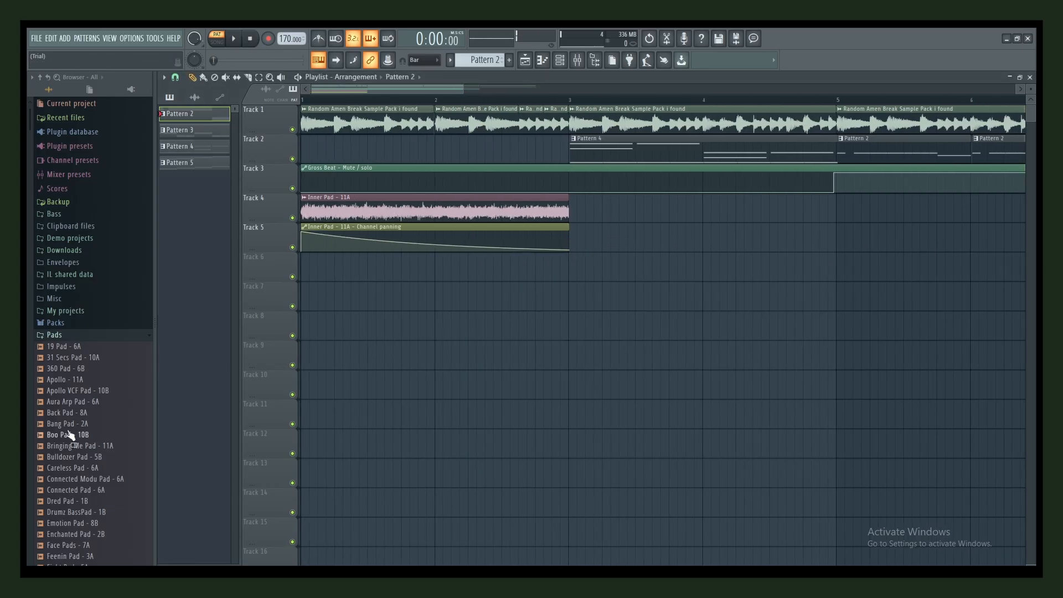
double_click(420, 207)
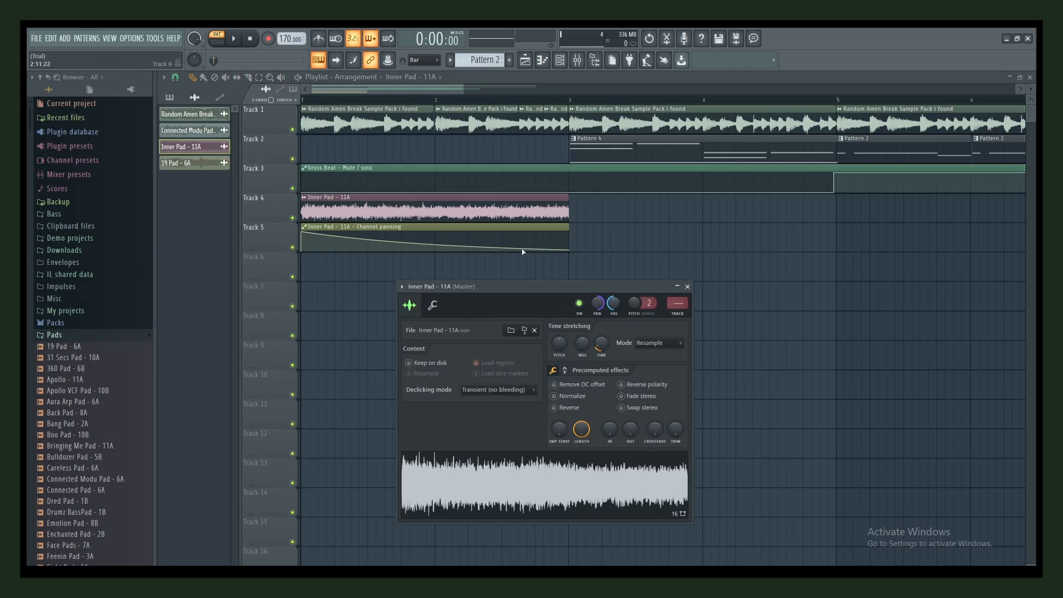
Show the automation clip option for the Inner Pad - 11A panning control, and close the sample settings.
right_click(598, 306)
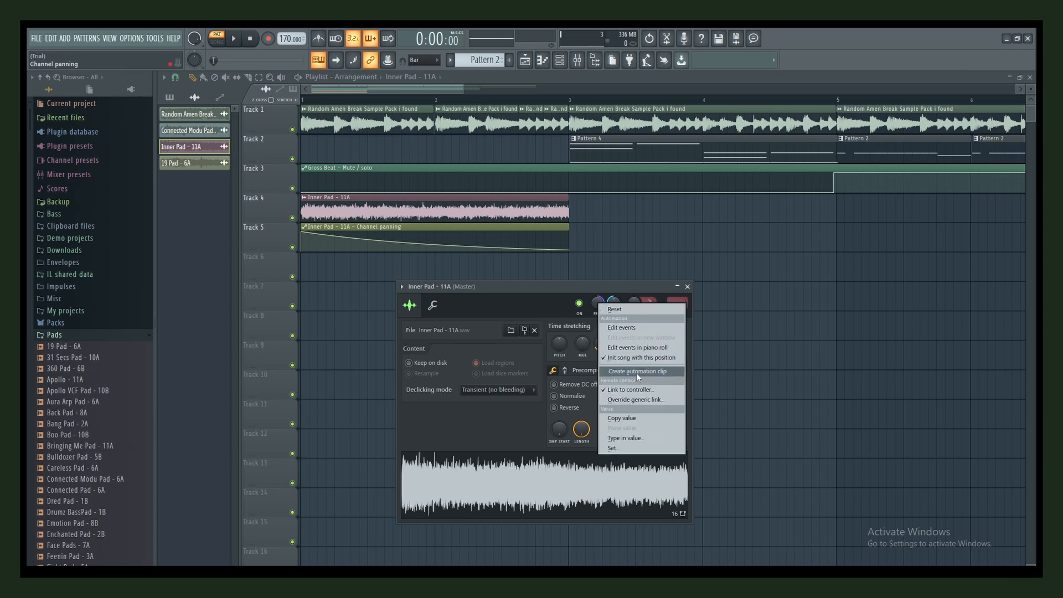
click(688, 286)
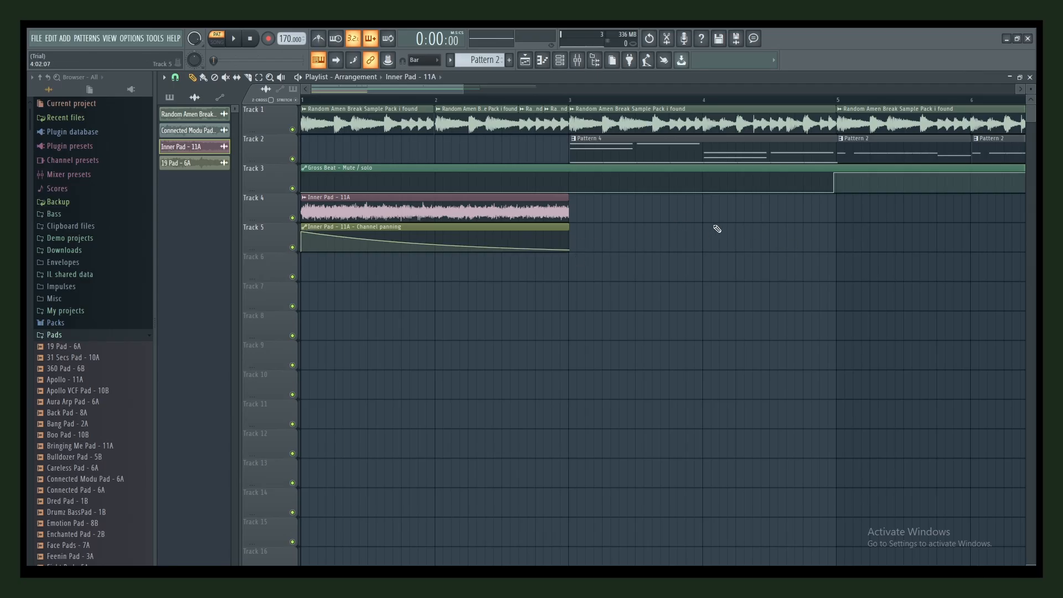
Open the mixer maximized, view the effects on Insert 6 and Insert 5, and open Gross Beat on Insert 5.
scroll(589, 240, right, 4)
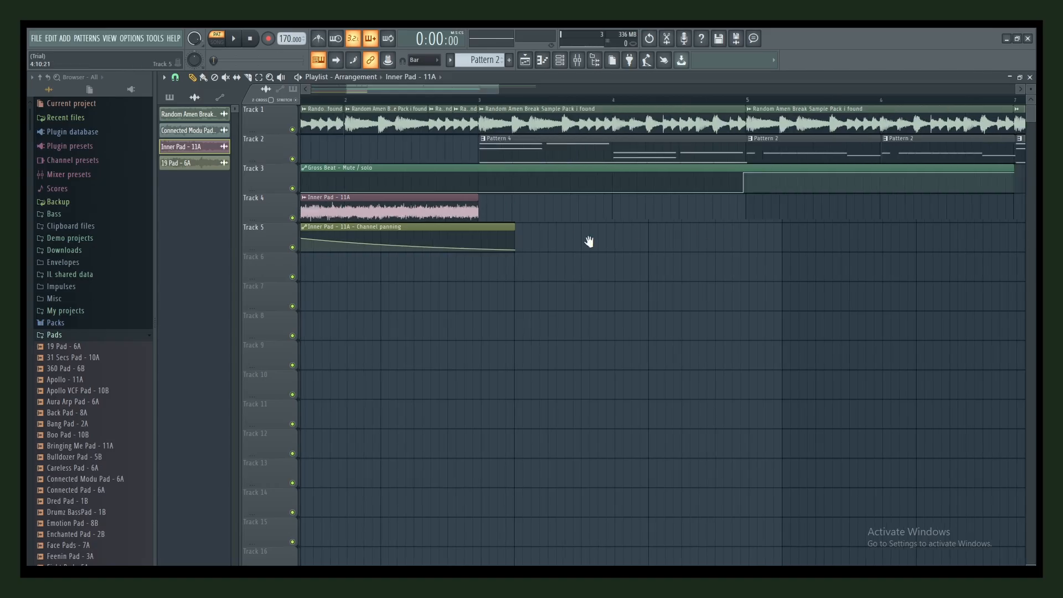
click(578, 60)
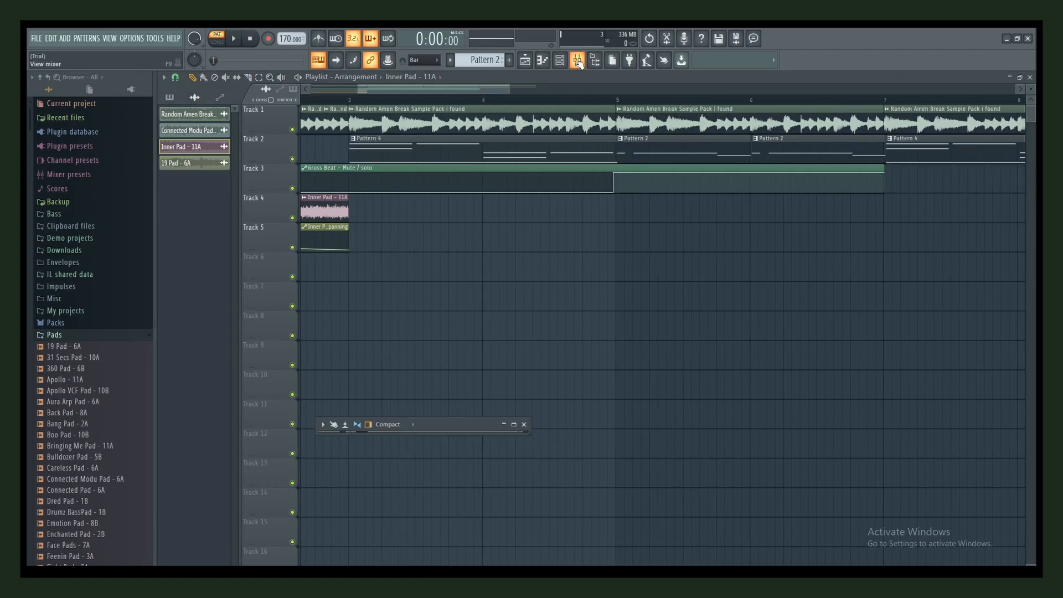
click(514, 425)
click(244, 232)
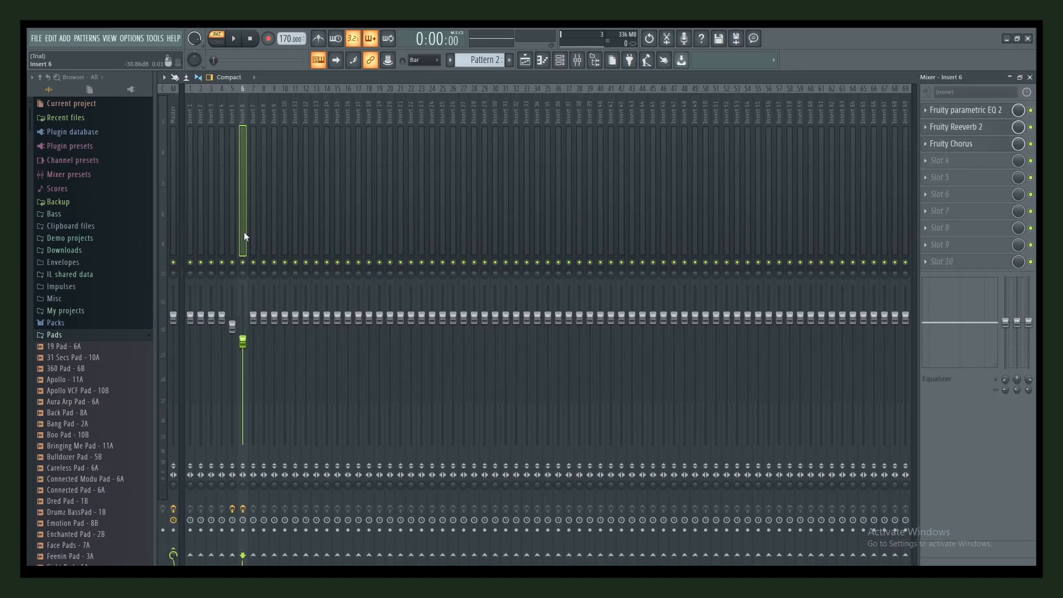
click(229, 231)
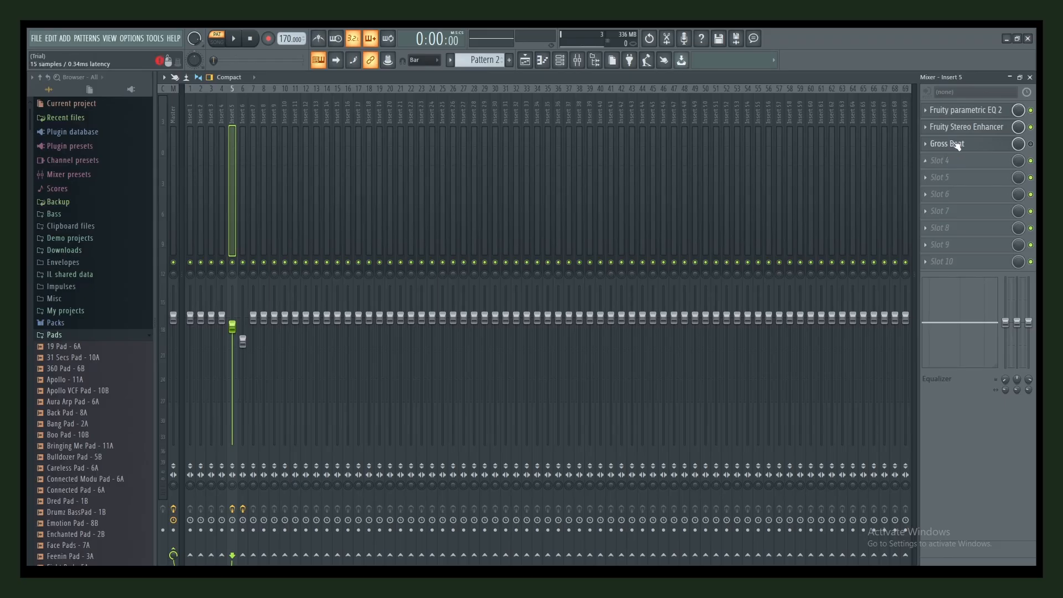
click(949, 143)
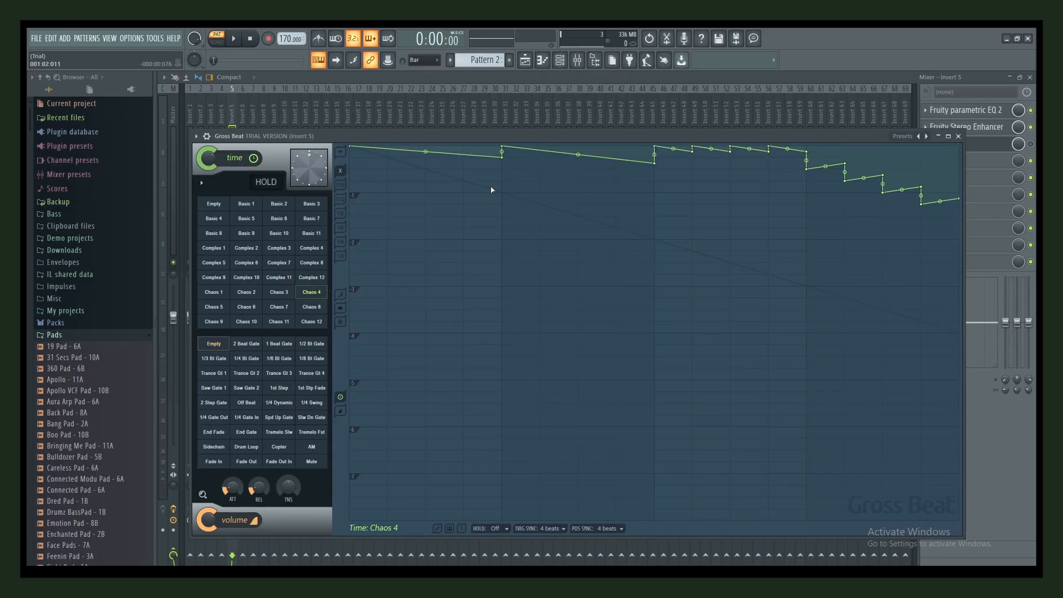
Apply Gross Beat's Basic 2 time preset and audition it by playing the arrangement in song mode.
click(278, 205)
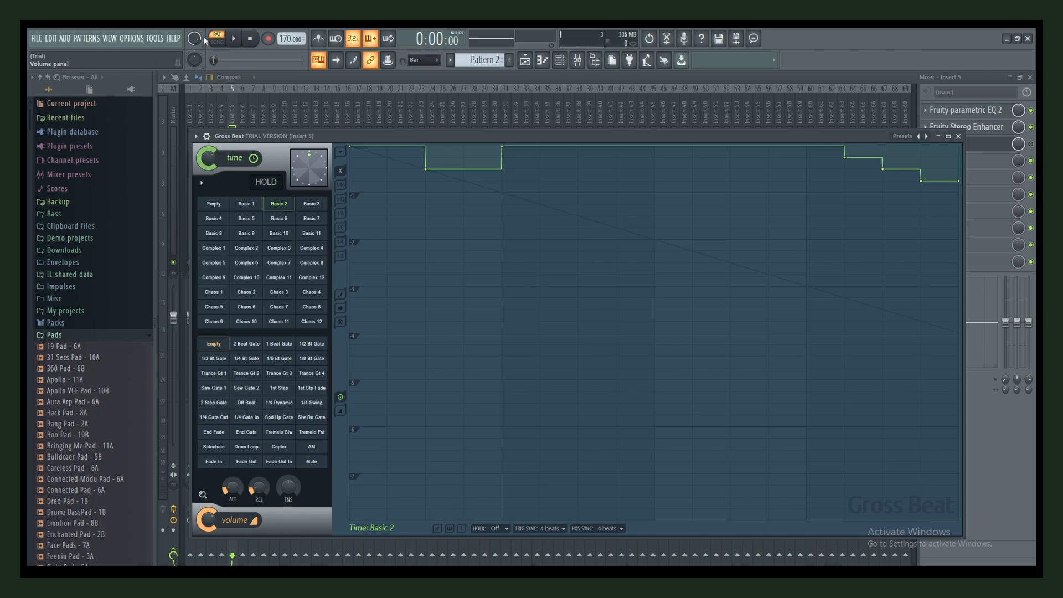
click(217, 43)
click(238, 39)
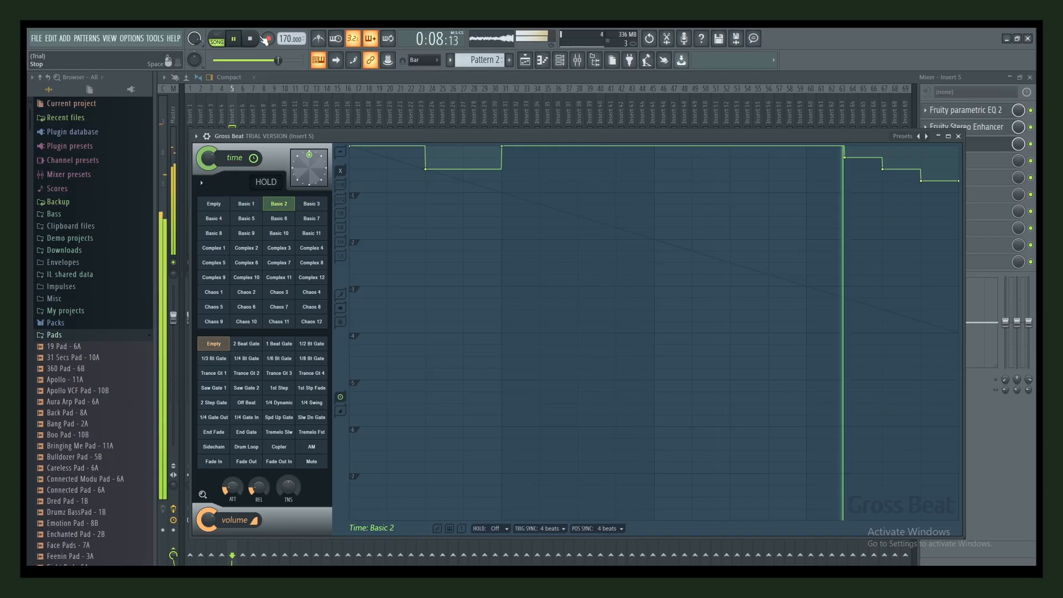
click(260, 37)
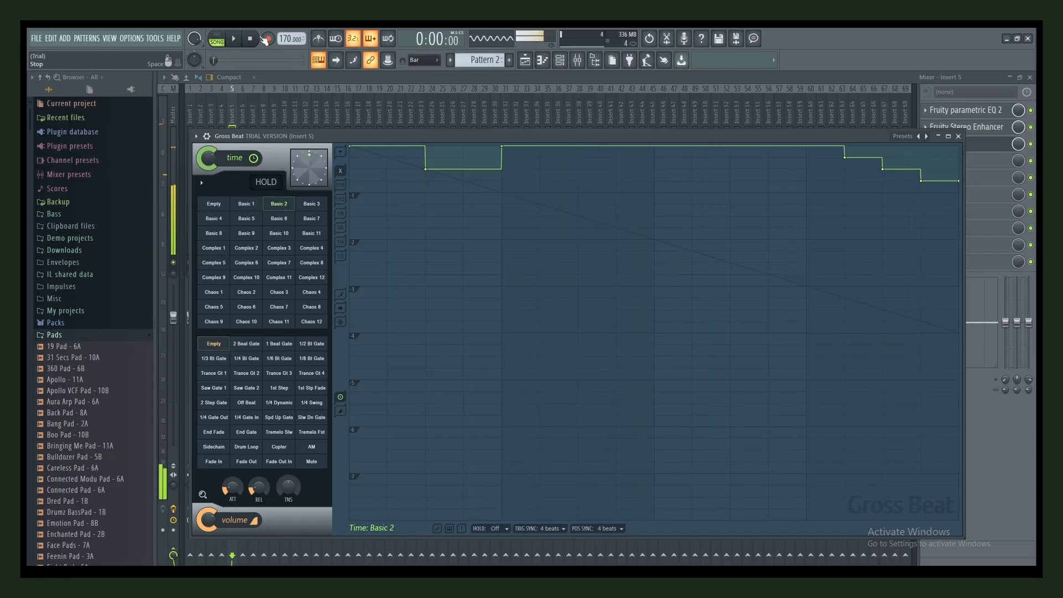
Try several Complex and Chaos time presets in Gross Beat, settle on Chaos 4 and play the song.
click(289, 277)
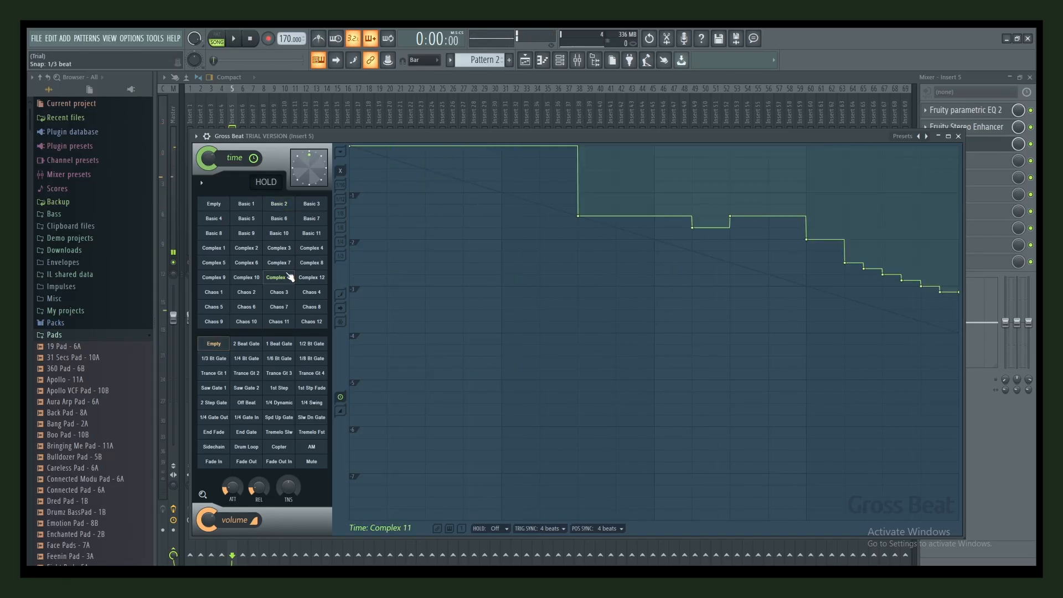
click(313, 280)
click(314, 292)
click(270, 294)
click(310, 294)
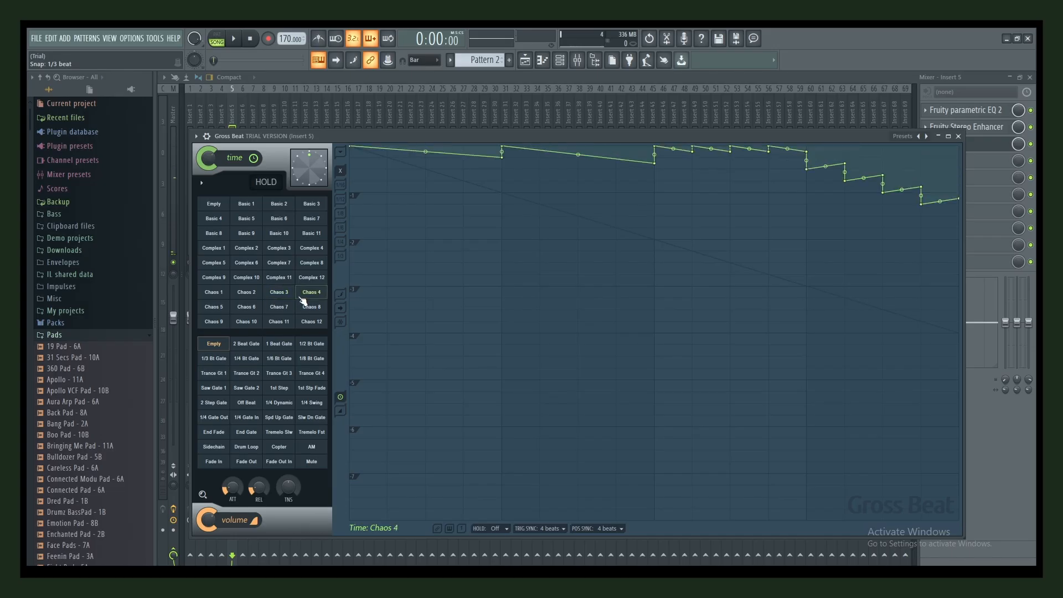
click(233, 39)
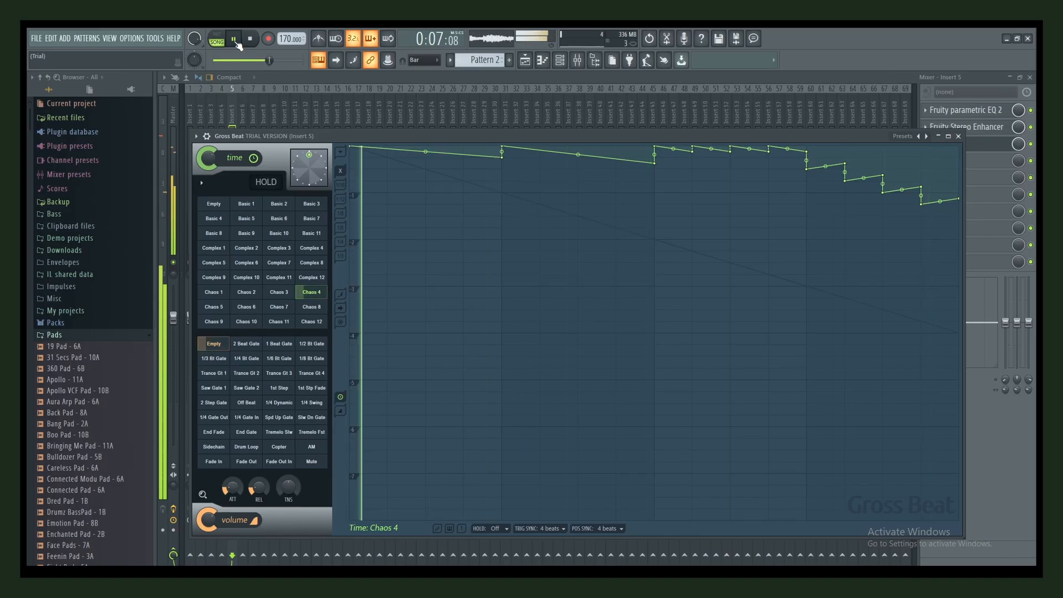
Audition Gross Beat's Complex 6 and Complex 8 time presets during playback, keep Complex 8, and close the plugin.
click(254, 269)
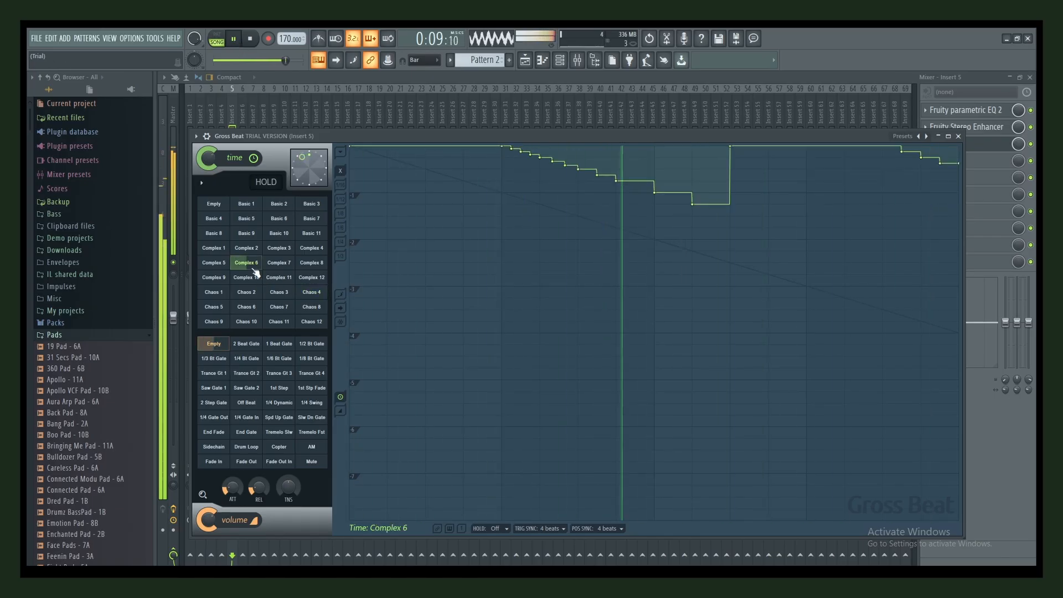
click(309, 265)
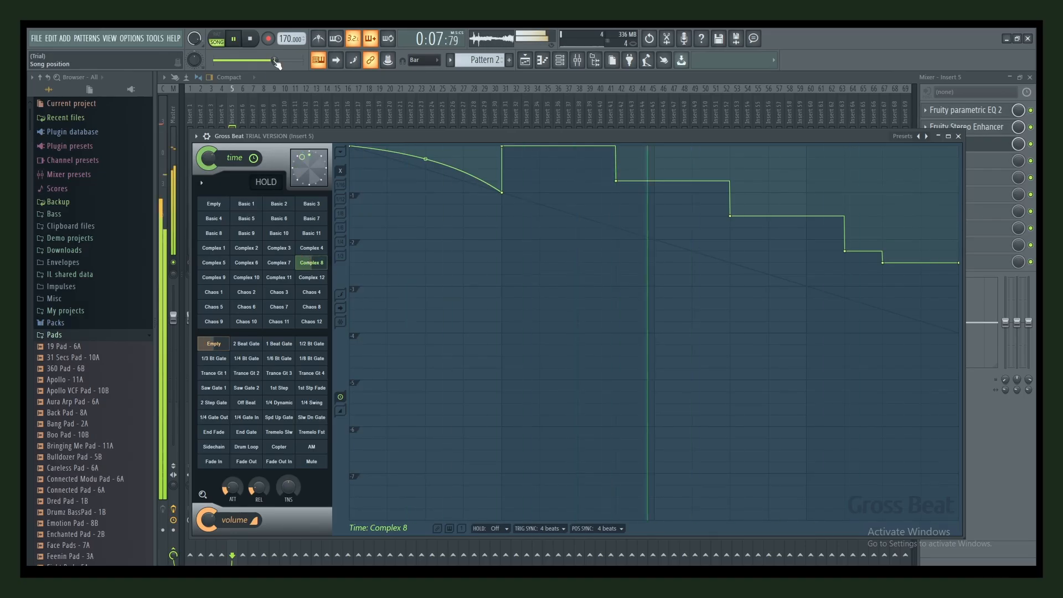
click(255, 40)
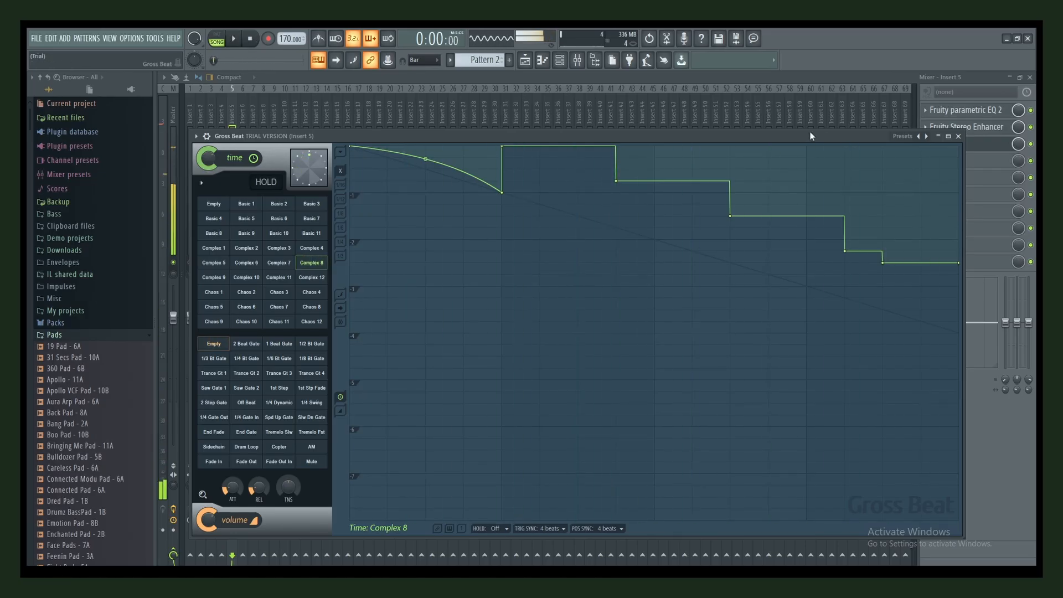
click(960, 143)
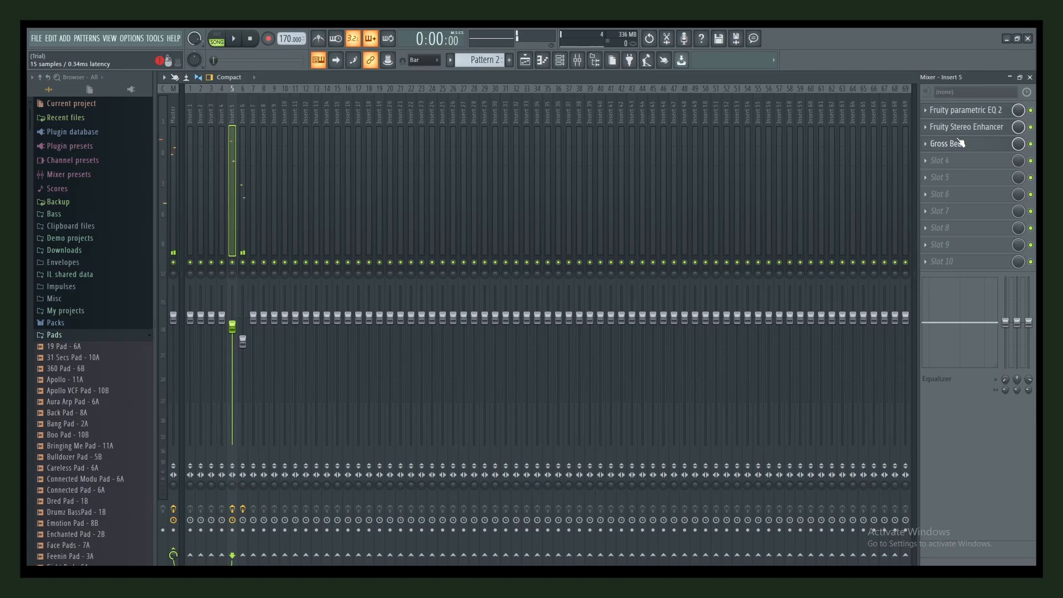
Examine the Fruity Stereo Enhancer and Fruity parametric EQ 2 settings on Insert 5.
click(968, 128)
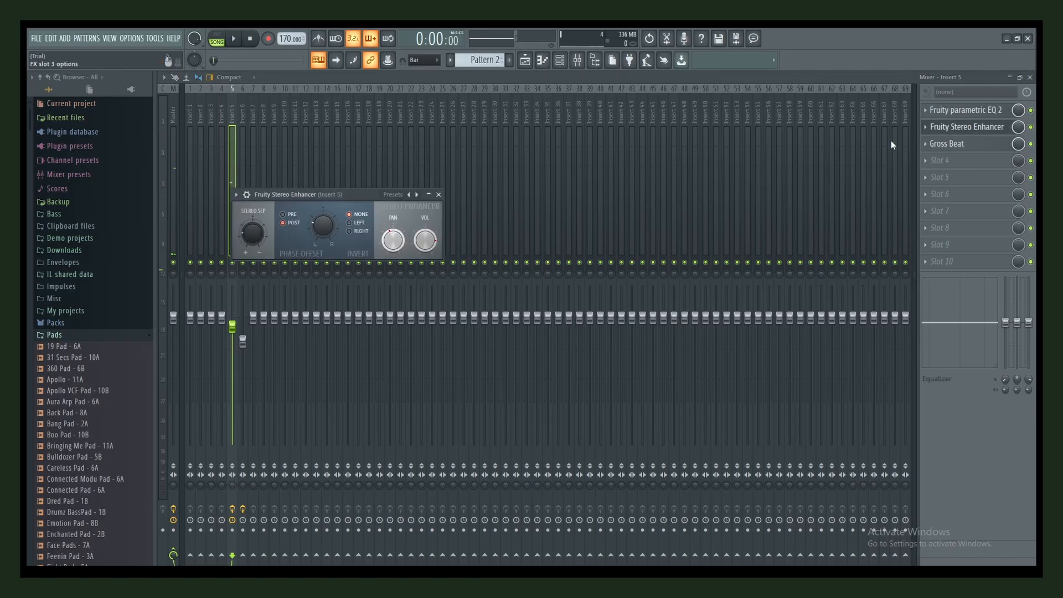
click(440, 195)
click(940, 111)
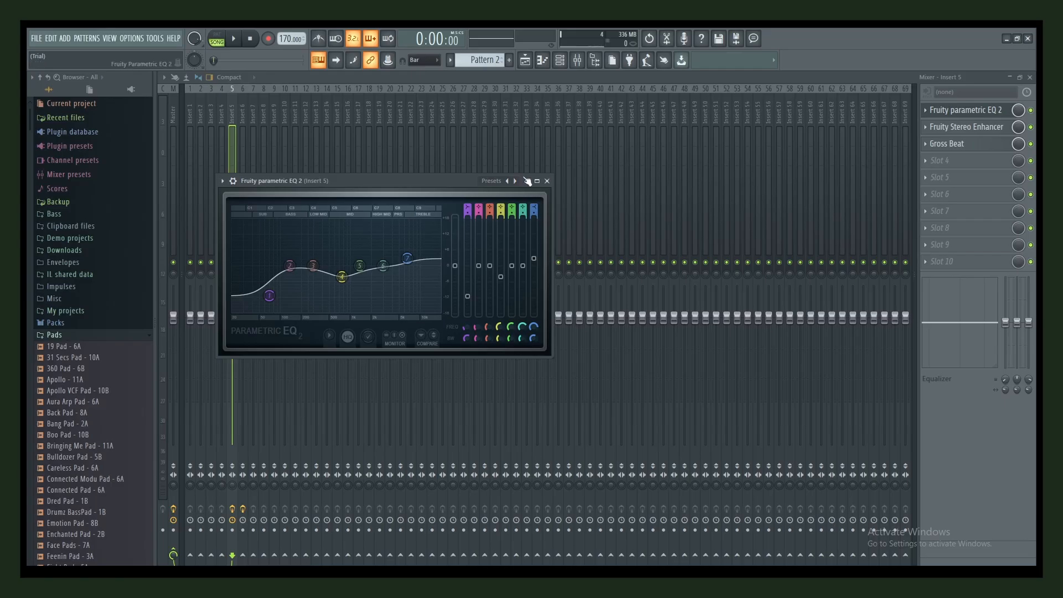
click(547, 181)
Examine the Fruity Chorus, Fruity Reeverb 2 and Fruity parametric EQ 2 settings on Insert 6, and close the mixer.
click(241, 242)
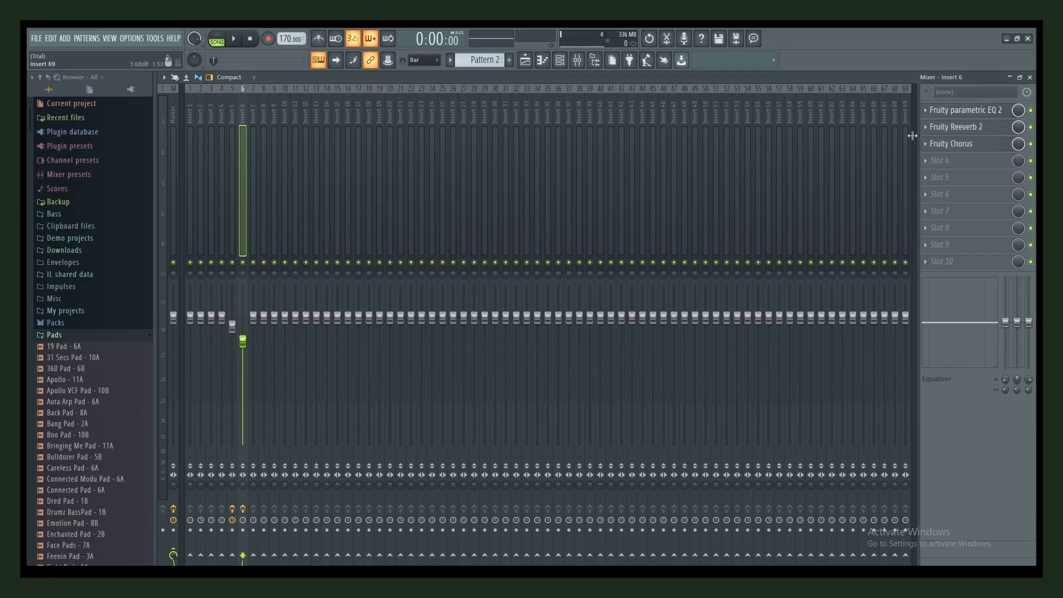
click(951, 143)
click(424, 127)
click(967, 127)
click(534, 222)
click(945, 110)
click(574, 209)
click(1011, 78)
Place the song position at the end of the arrangement, at bar 9, and look over the playlist clips.
drag(679, 151, 505, 159)
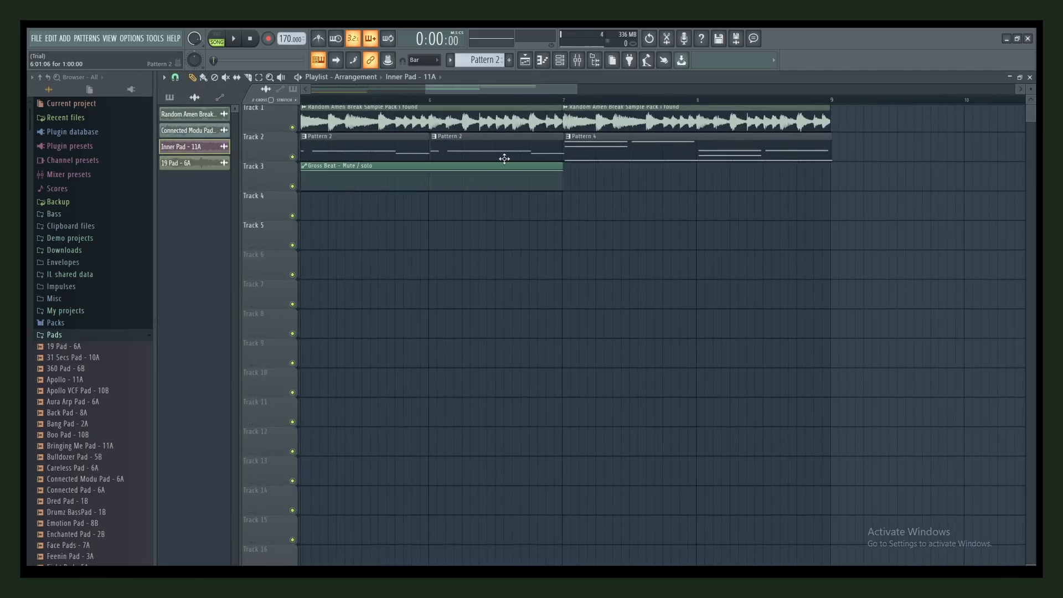
drag(826, 100, 832, 100)
drag(338, 246, 665, 271)
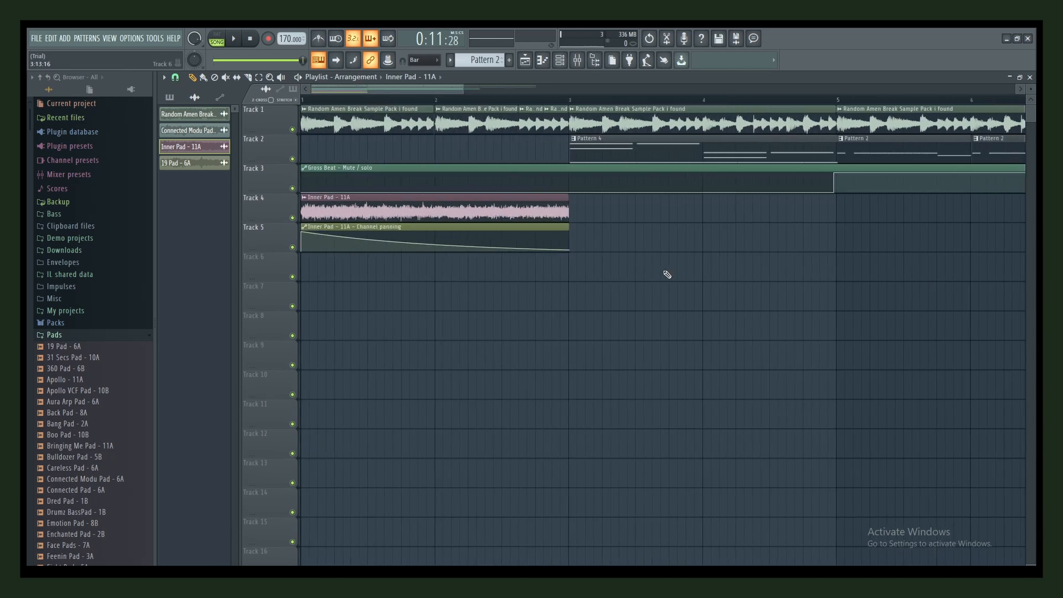
drag(858, 245, 617, 214)
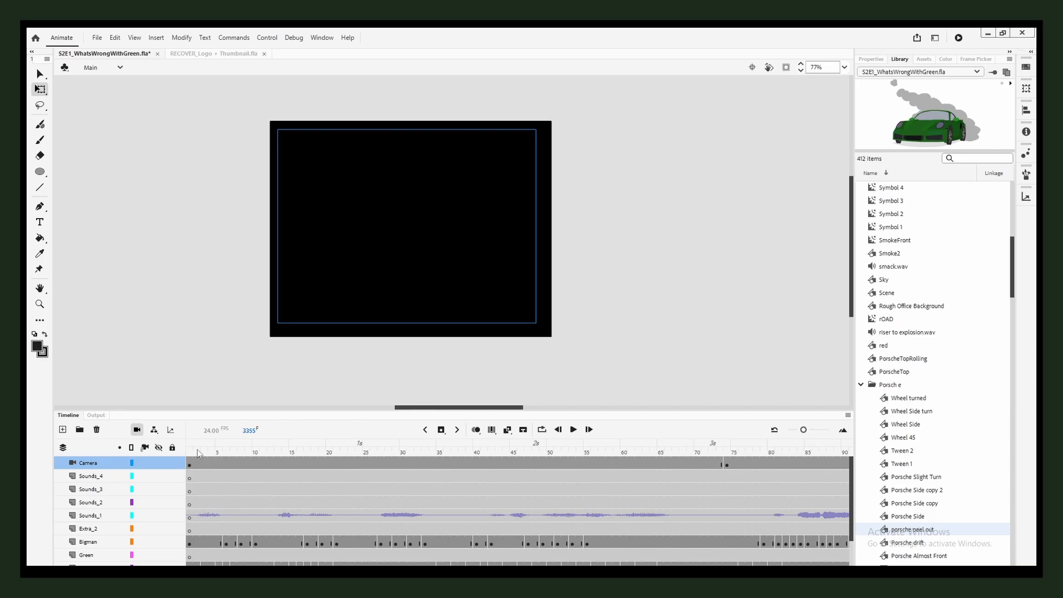
Switch to Animate and move the timeline playhead of S2E1_WhatsWrongWithGreen.fla to frame 1.
drag(199, 453, 165, 454)
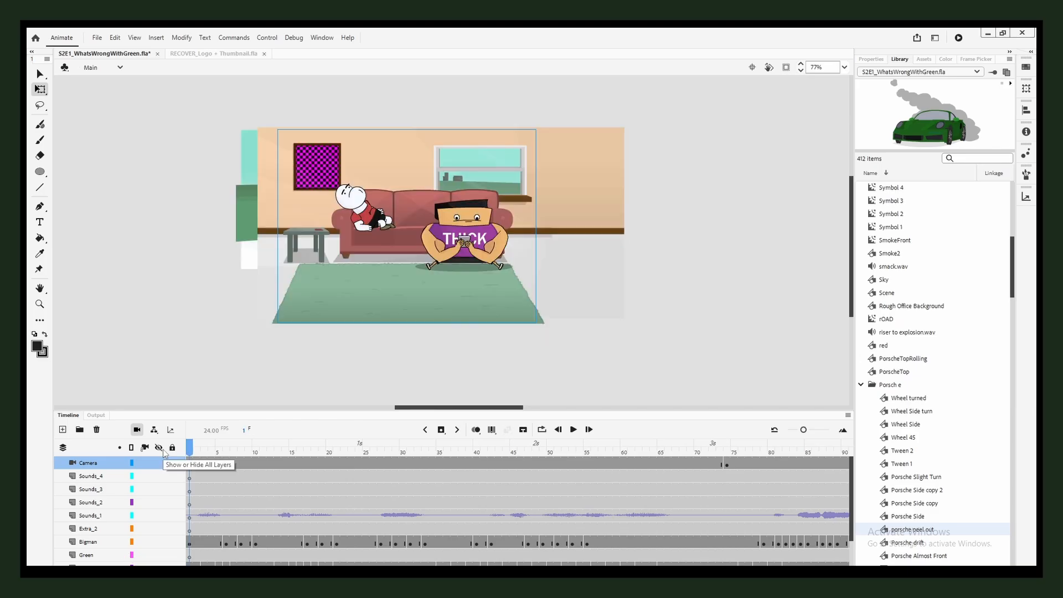